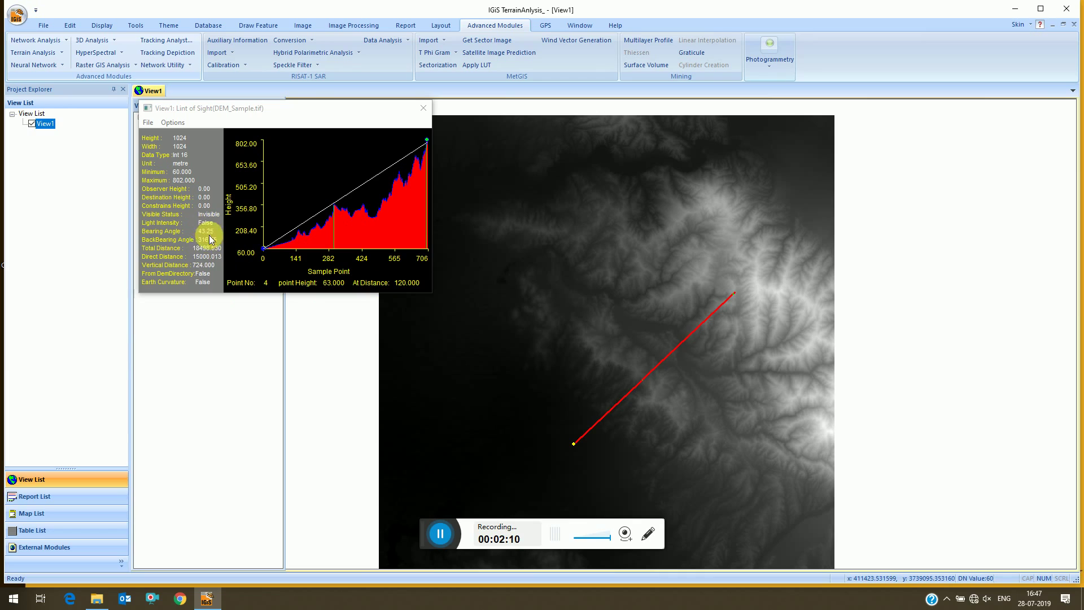
Draw two more line-of-sight profiles from the dark lowland toward the hills on the DEM, and close the Line of Sight window
click(634, 303)
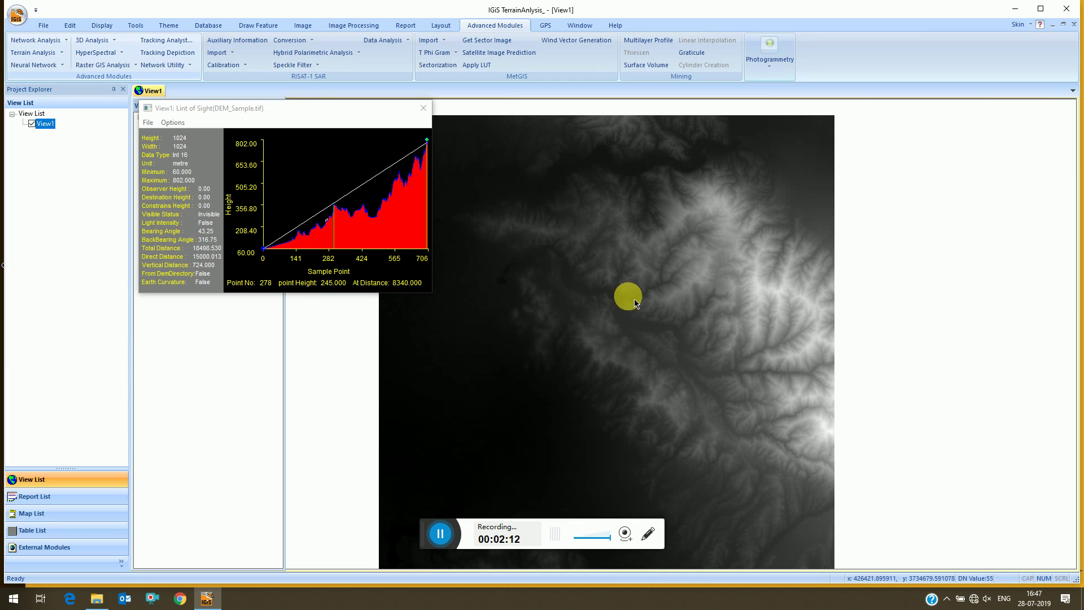
click(635, 299)
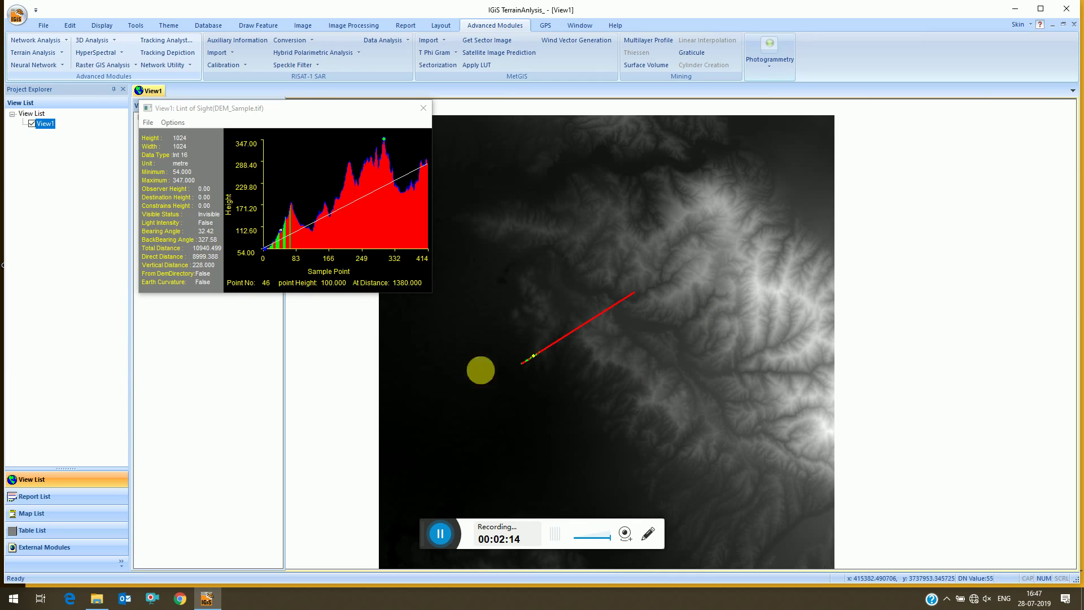
click(548, 393)
click(660, 337)
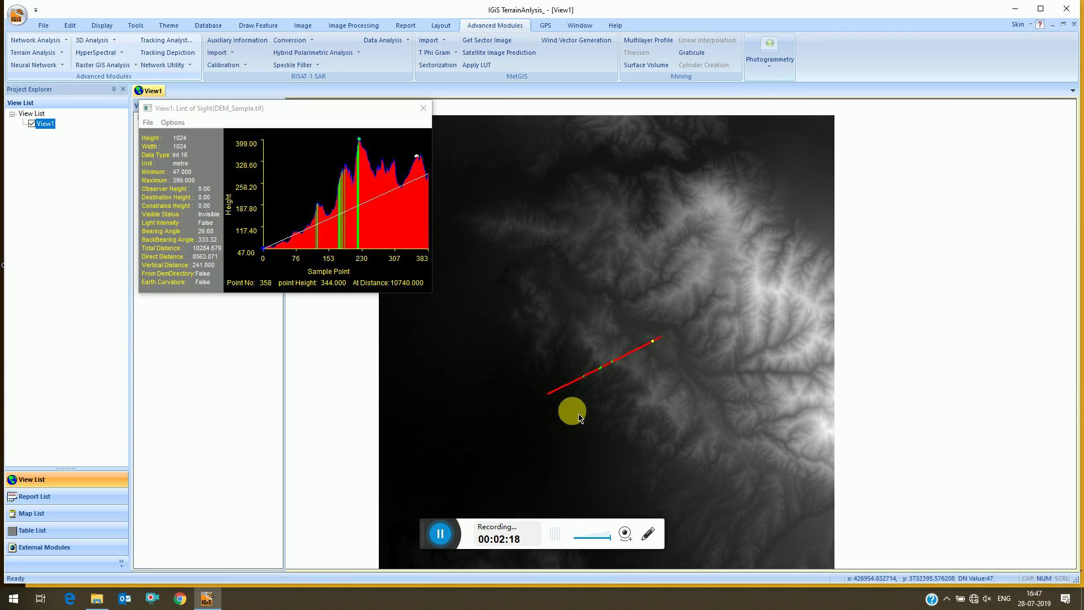
click(424, 112)
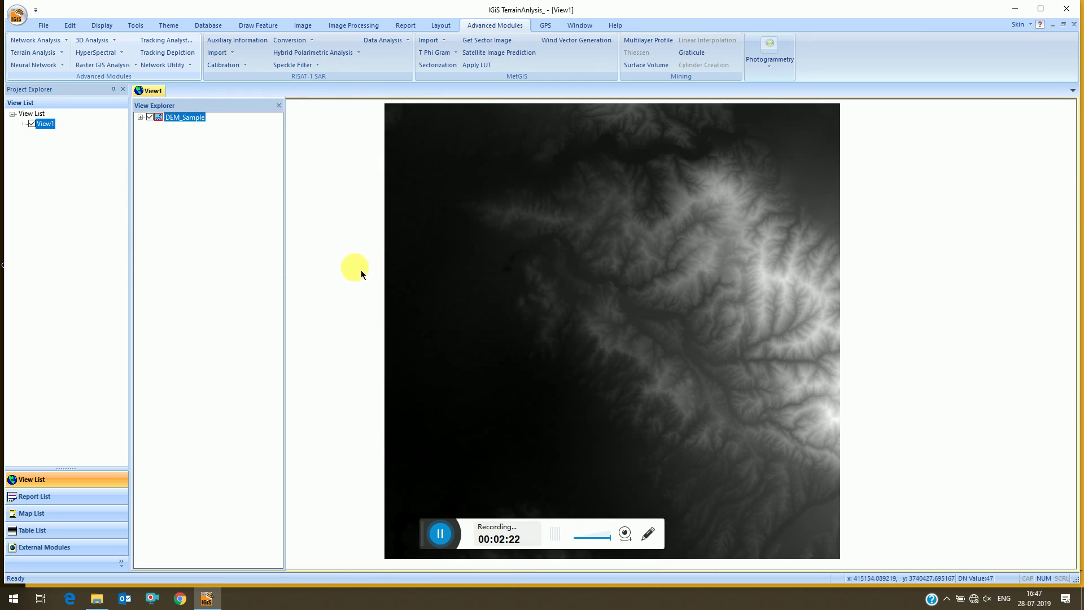
Start a Viewshed analysis with observer points taken from the view, and place an observer on the bright ridge in the DEM's northeast
click(55, 53)
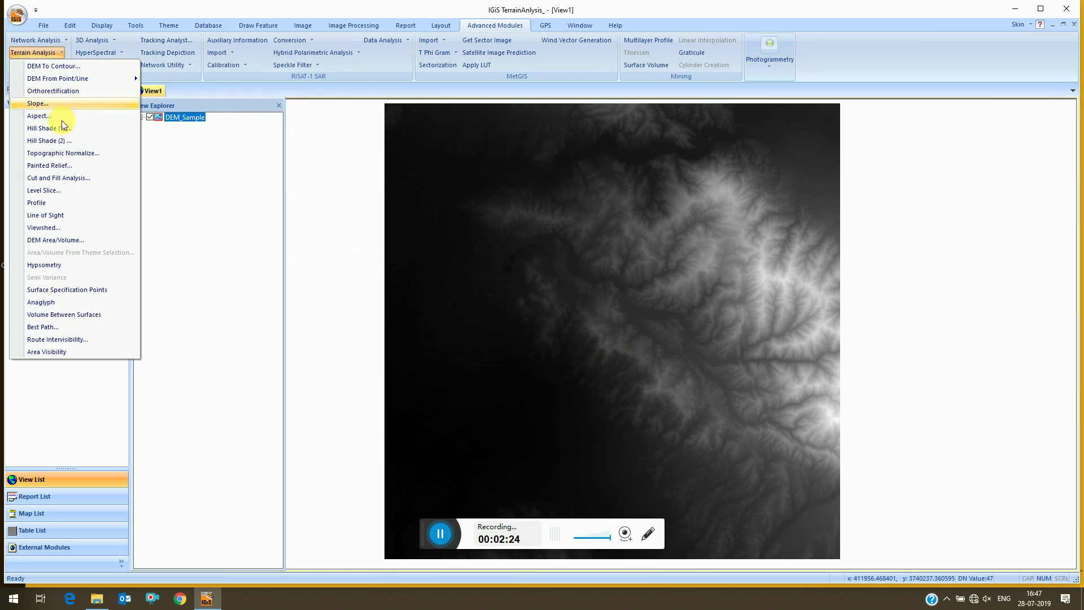
click(60, 227)
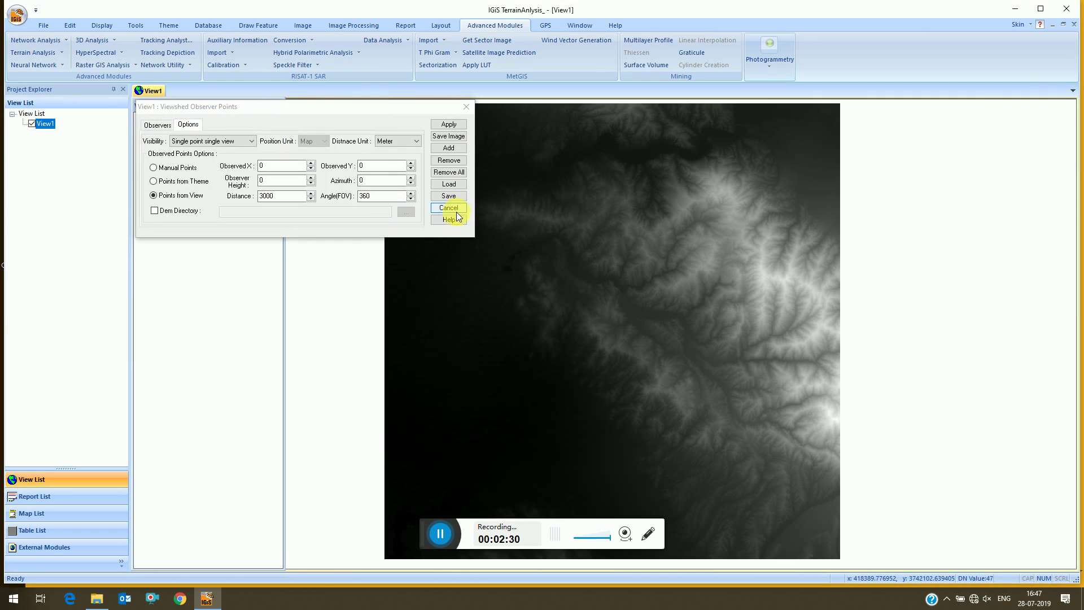
click(154, 179)
click(153, 167)
click(153, 181)
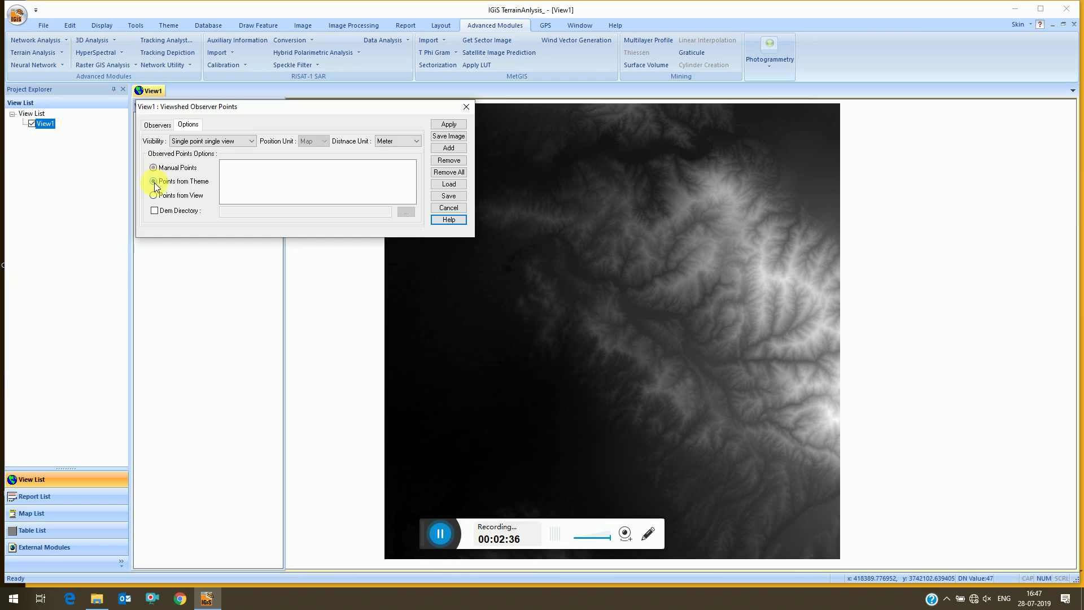
click(153, 195)
click(893, 519)
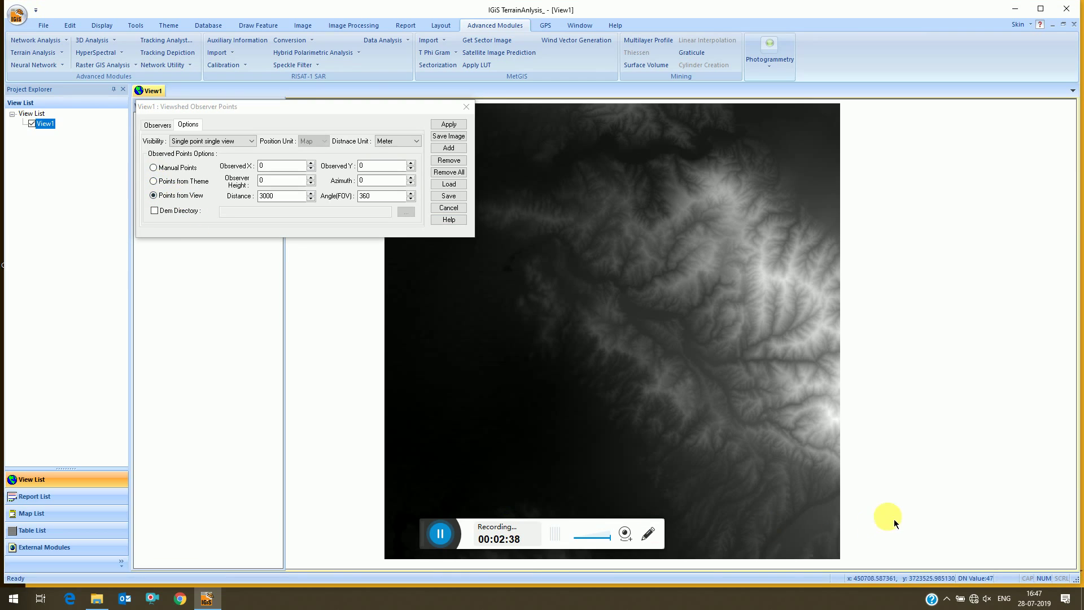
click(762, 277)
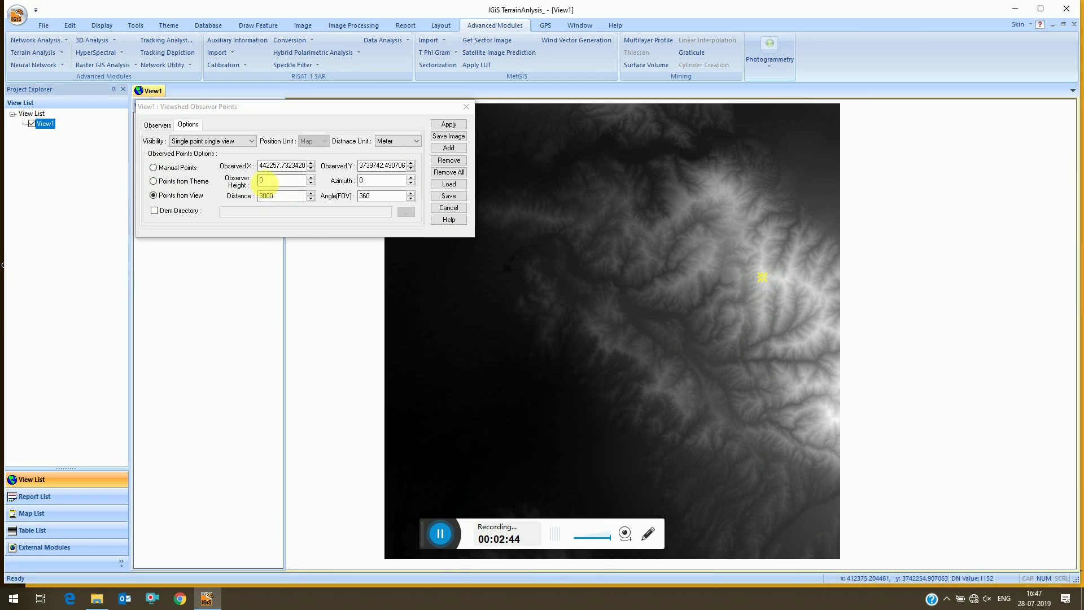
Set the observer height to 300, azimuth to 315 and distance to 3000 meters, and add the observer point
click(276, 180)
drag(276, 180, 263, 183)
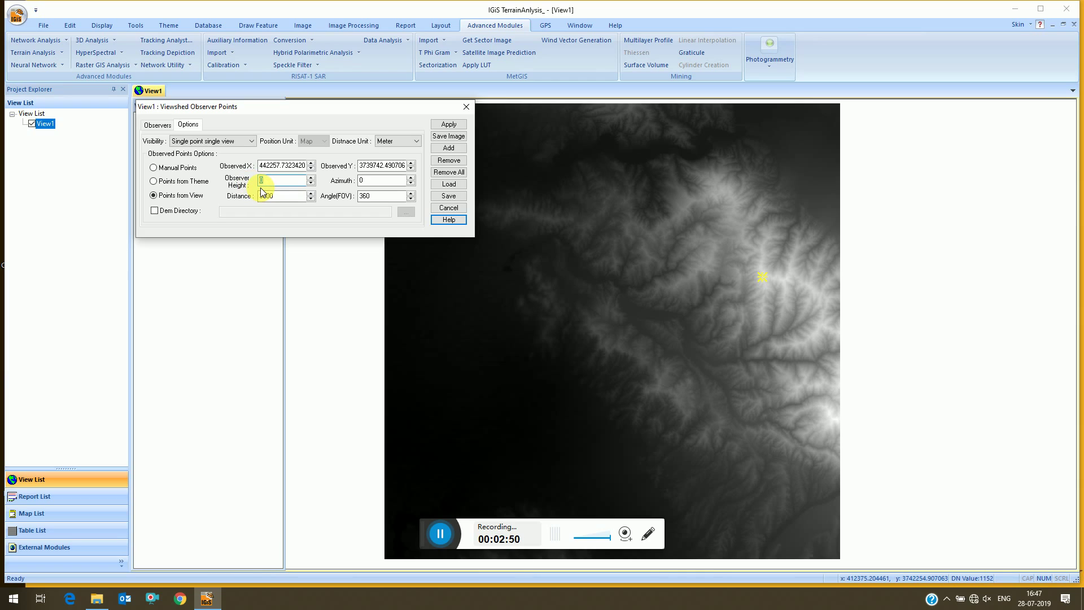
text(3)
key(Tab)
key(Tab)
double_click(275, 196)
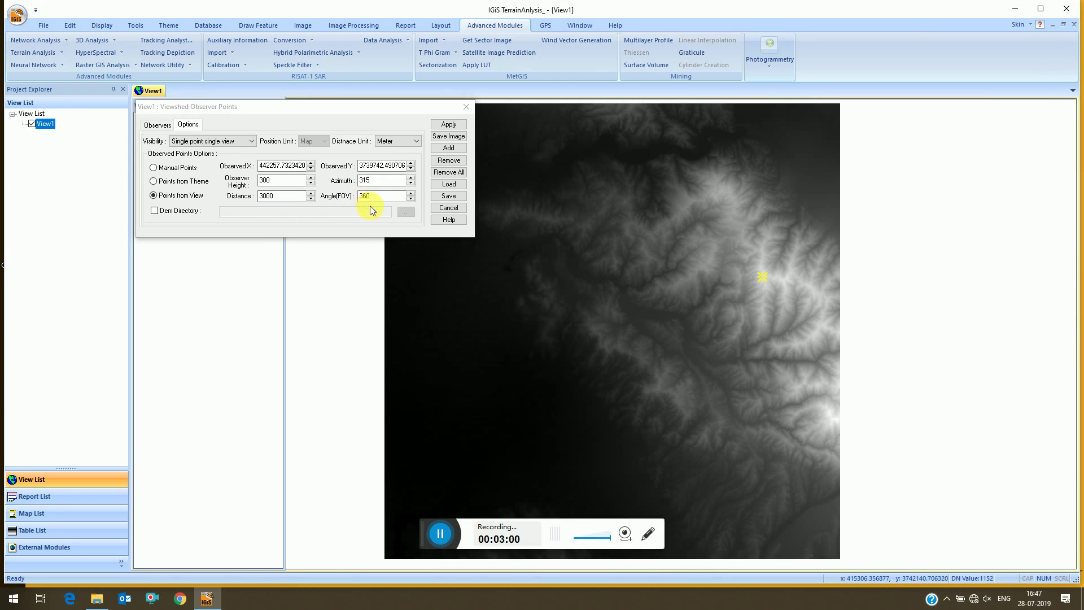
click(449, 148)
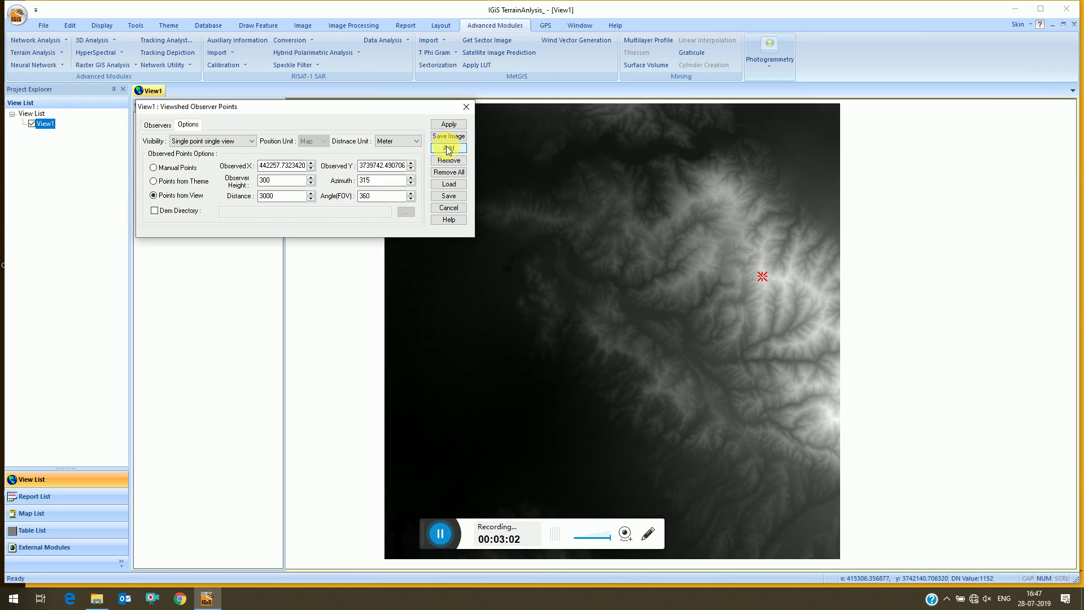
Select the added observer and save its viewshed image as Viewshed1 in the desktop's TerrainAnalysis folder, generating an overview and accepting the default bands
click(159, 126)
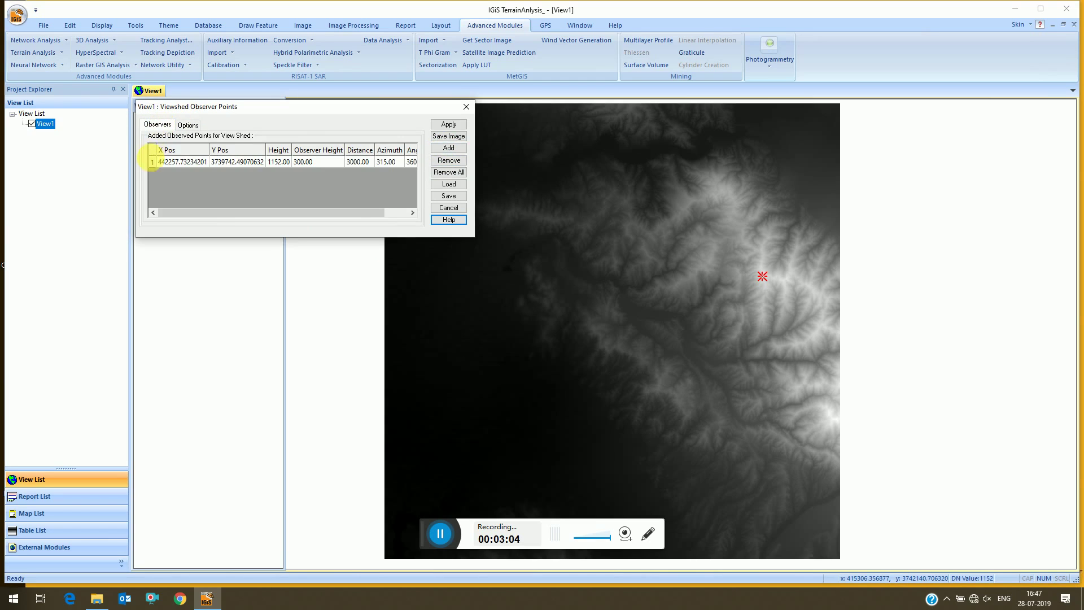
click(152, 162)
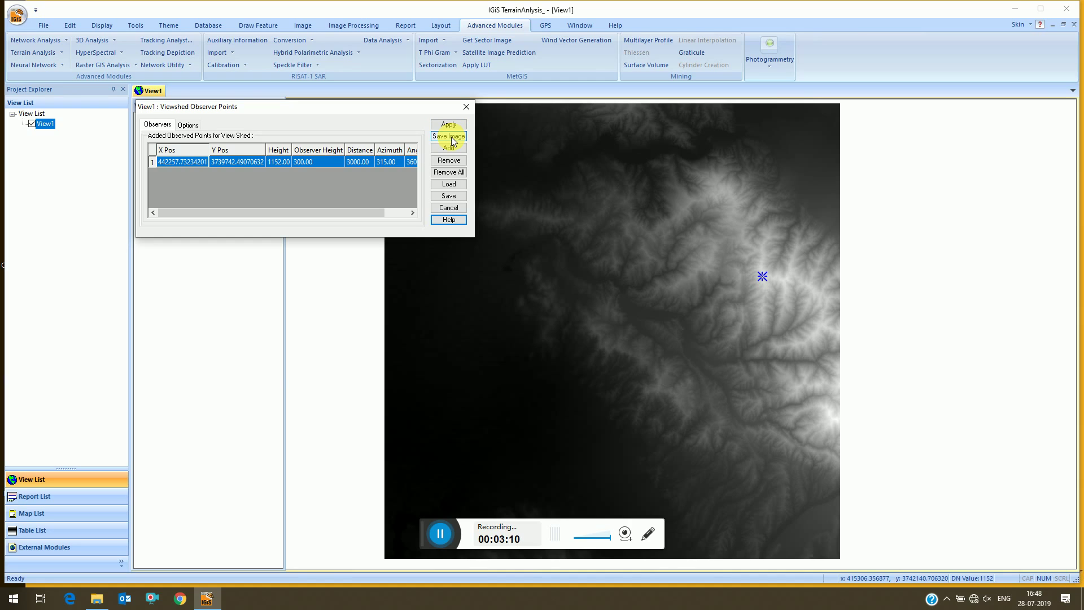
click(451, 136)
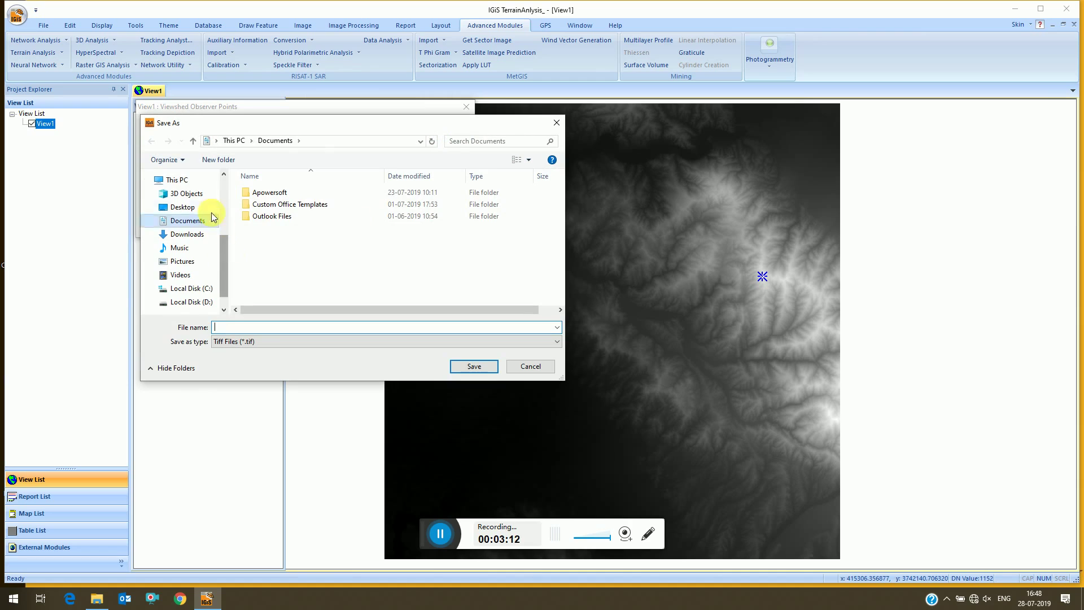
click(183, 208)
double_click(268, 231)
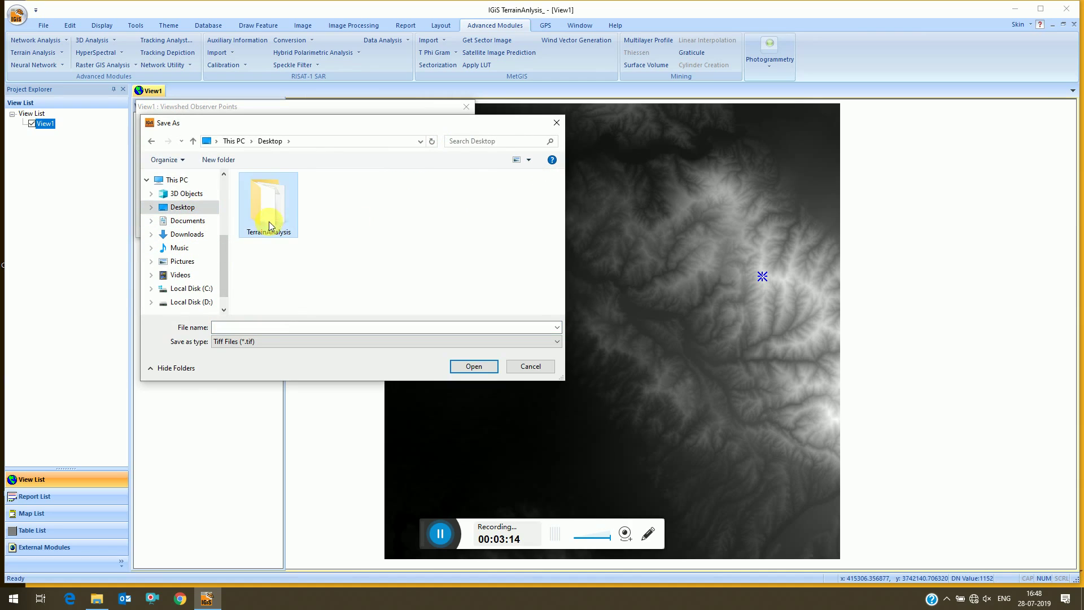
click(282, 327)
text(V)
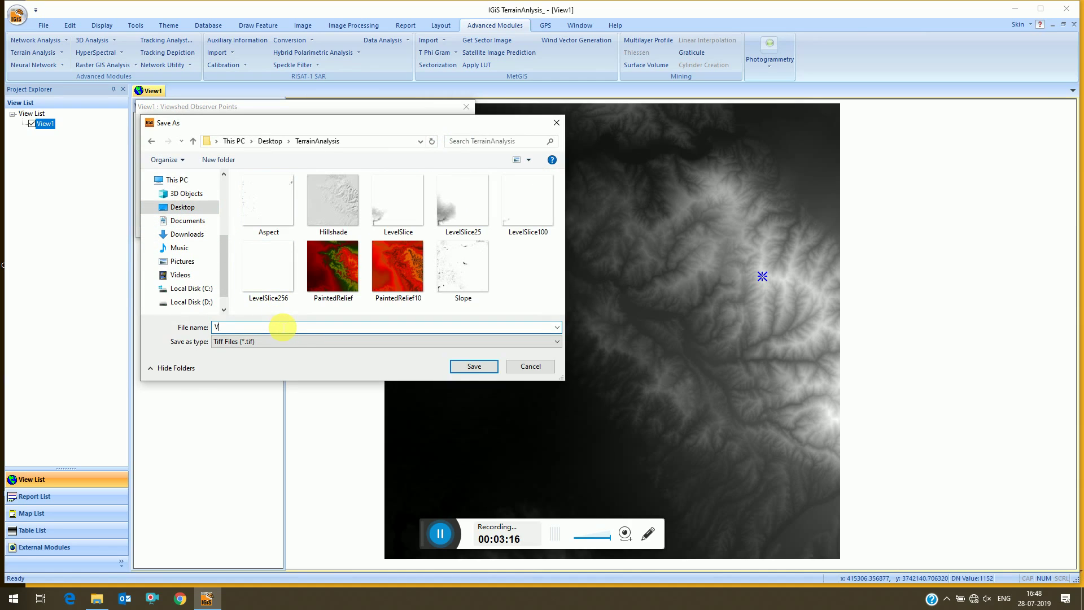
text(iewshed1)
click(463, 366)
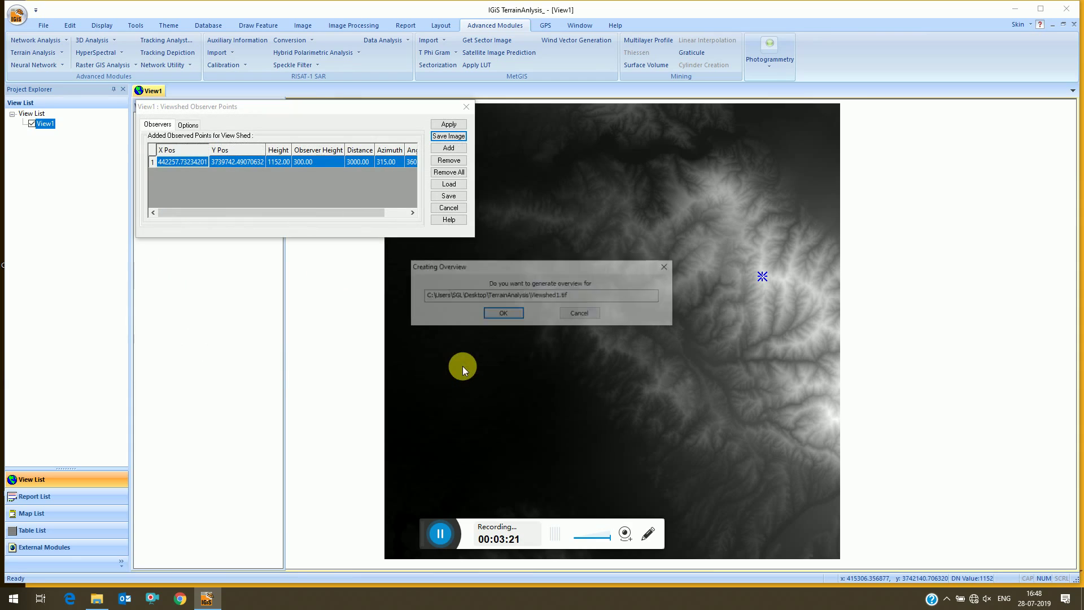
click(503, 313)
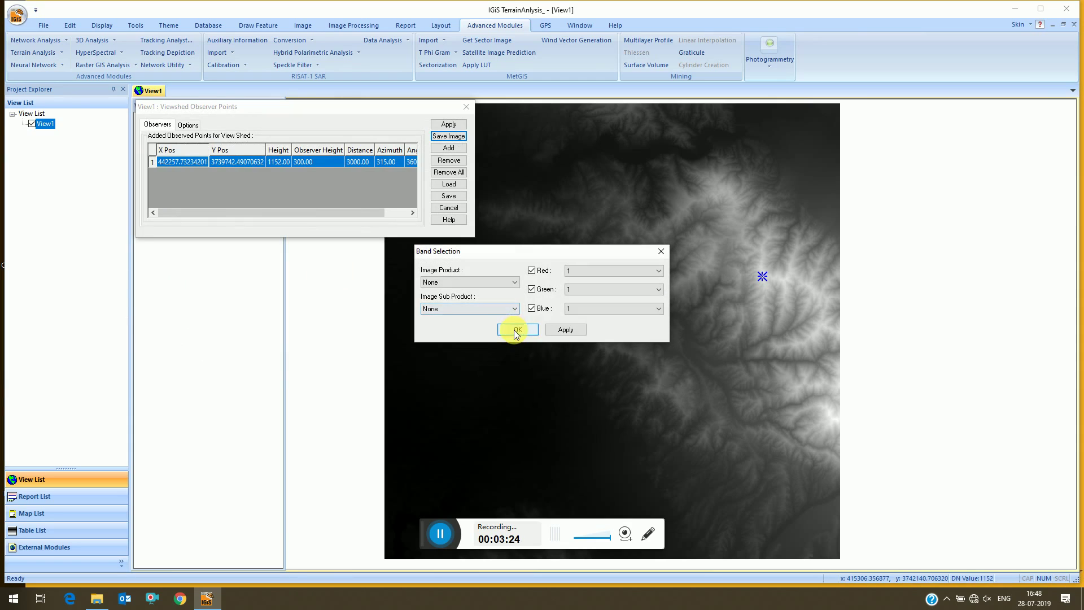
click(515, 332)
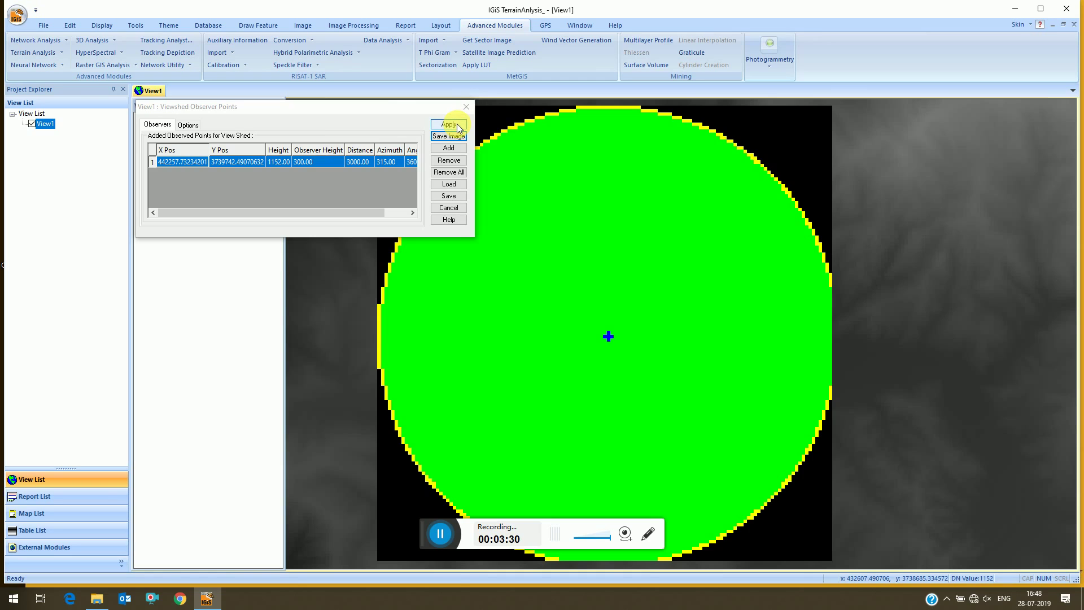
Move the Viewshed Observer Points dialog clear of the layer list and hide the Viewshed1 layer
drag(411, 107, 492, 144)
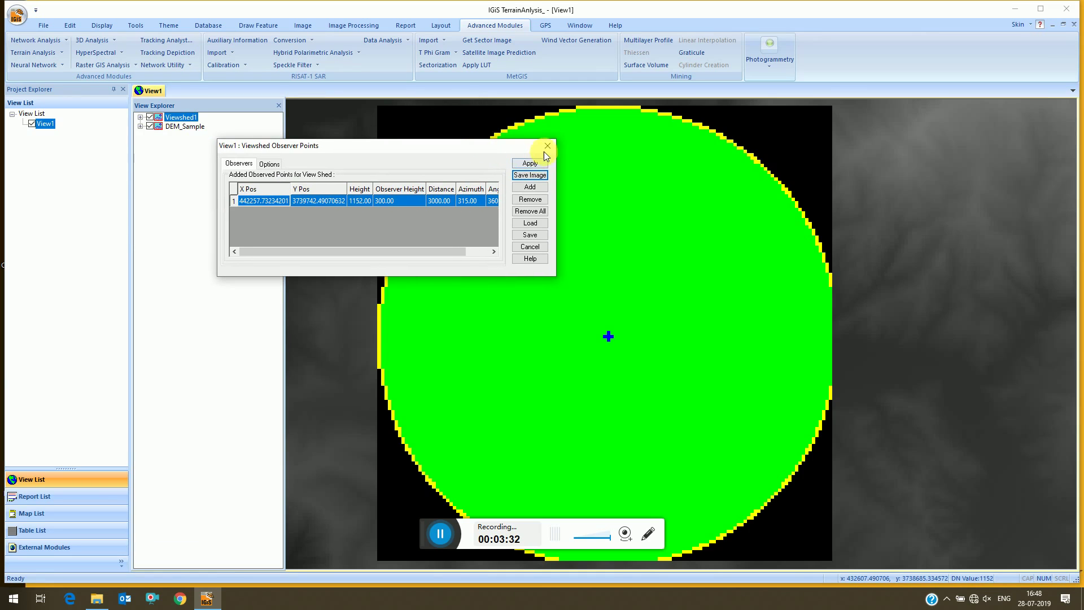
click(150, 117)
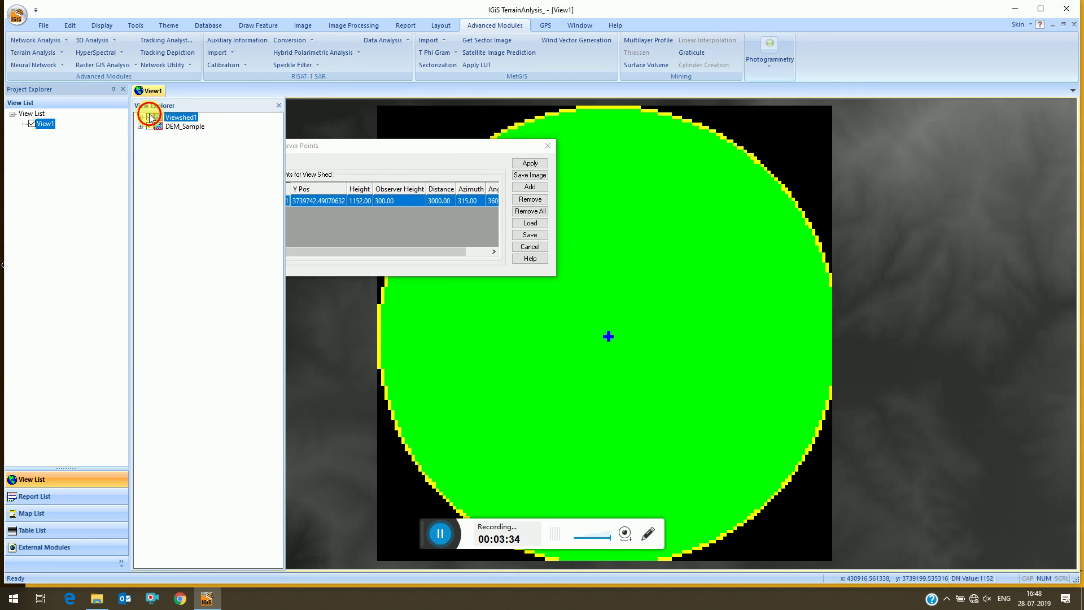
click(365, 144)
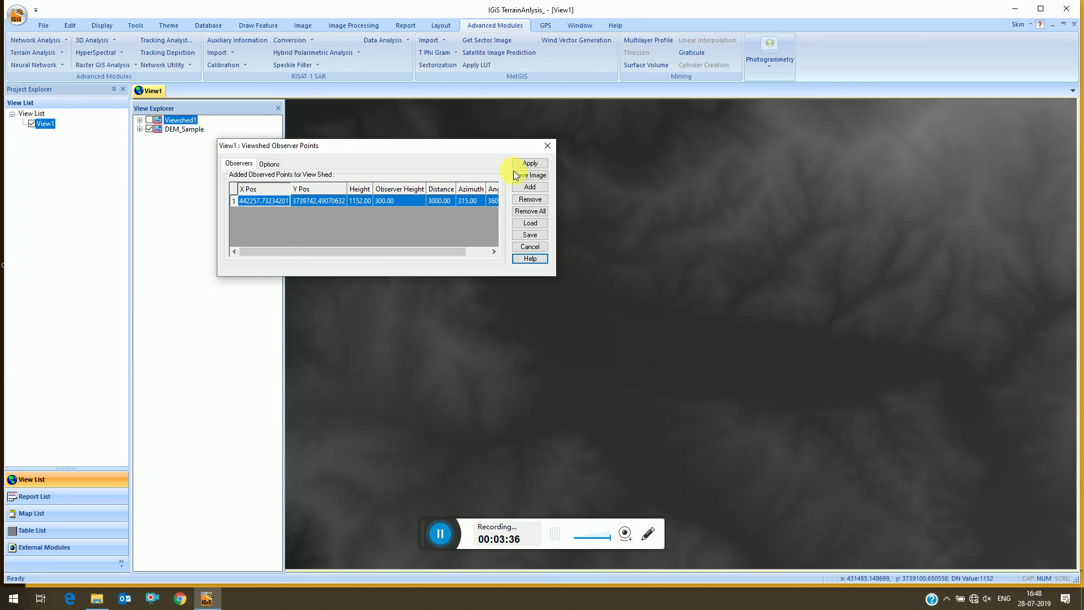
Try to run the viewshed with Viewshed1.tif as input, and close the Viewshed dialog
click(527, 165)
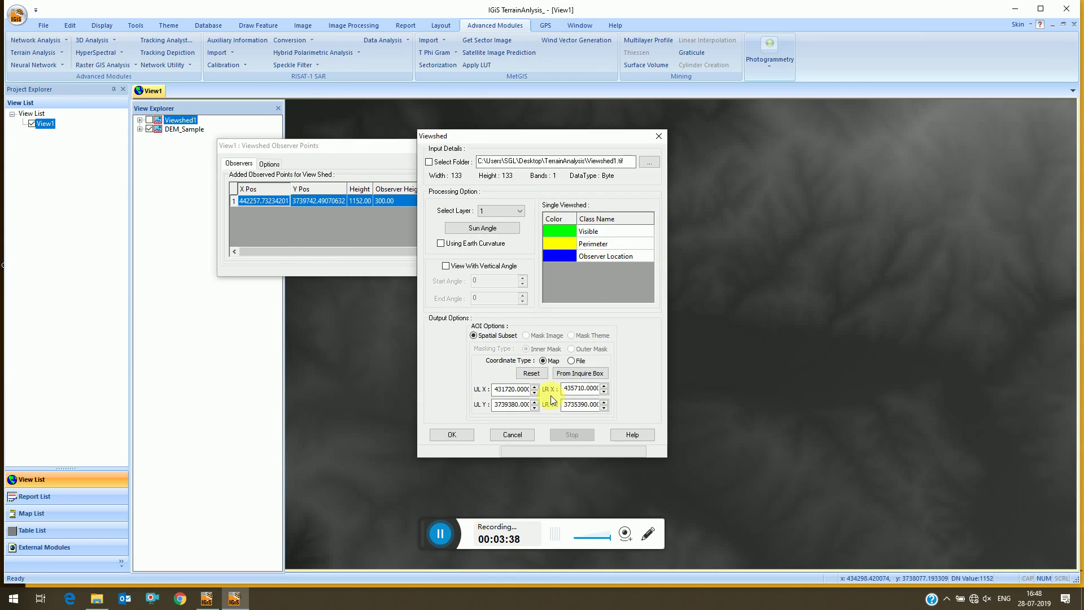
click(460, 433)
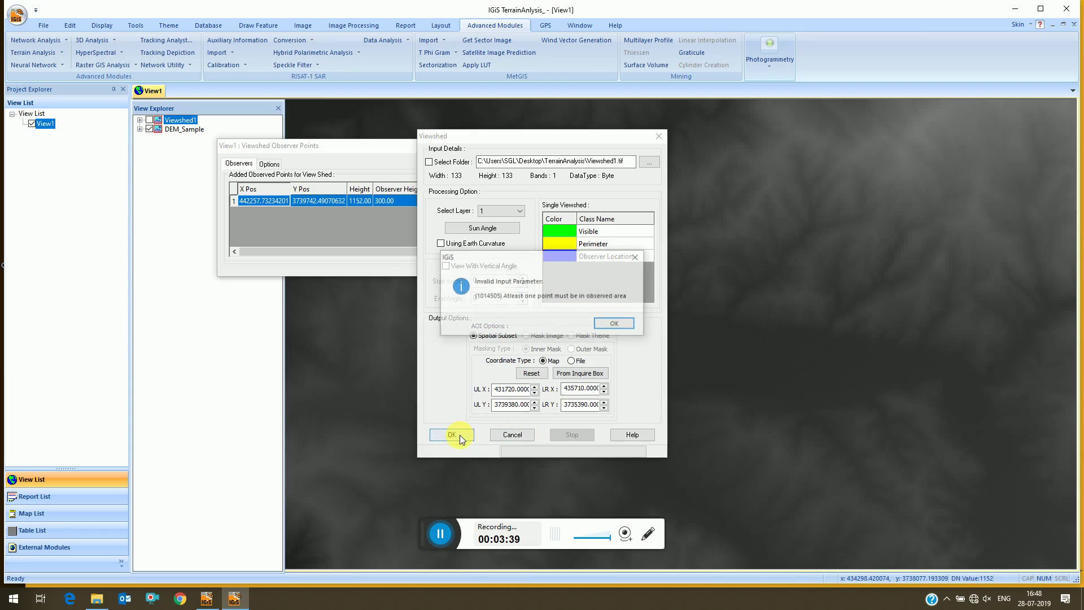
click(606, 324)
drag(599, 136, 839, 161)
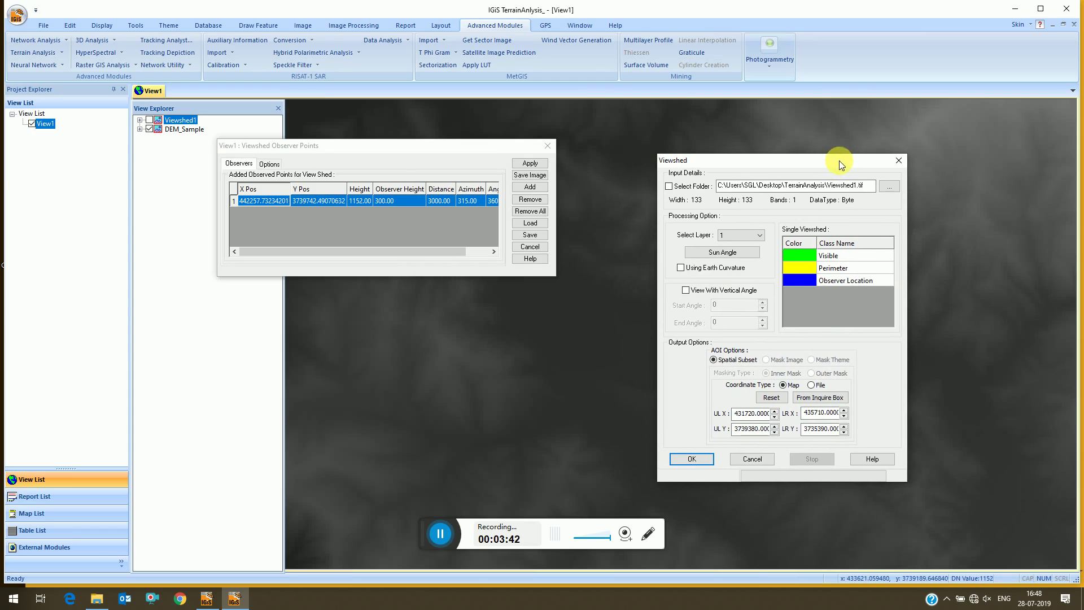
click(898, 161)
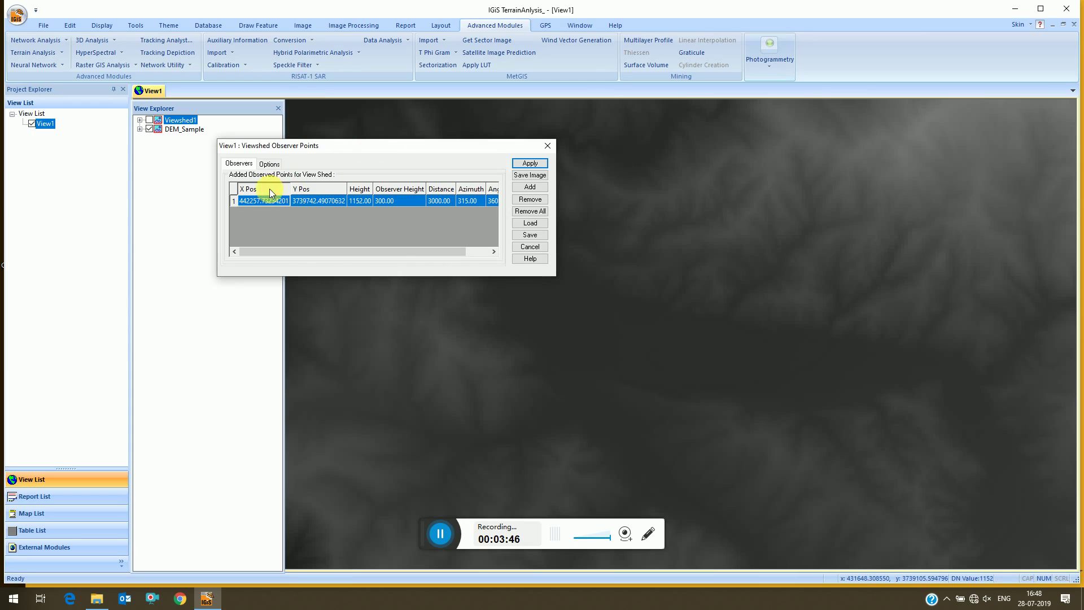
Place a second observer point on the bright terrain in the southeast of DEM_Sample
click(269, 164)
click(818, 274)
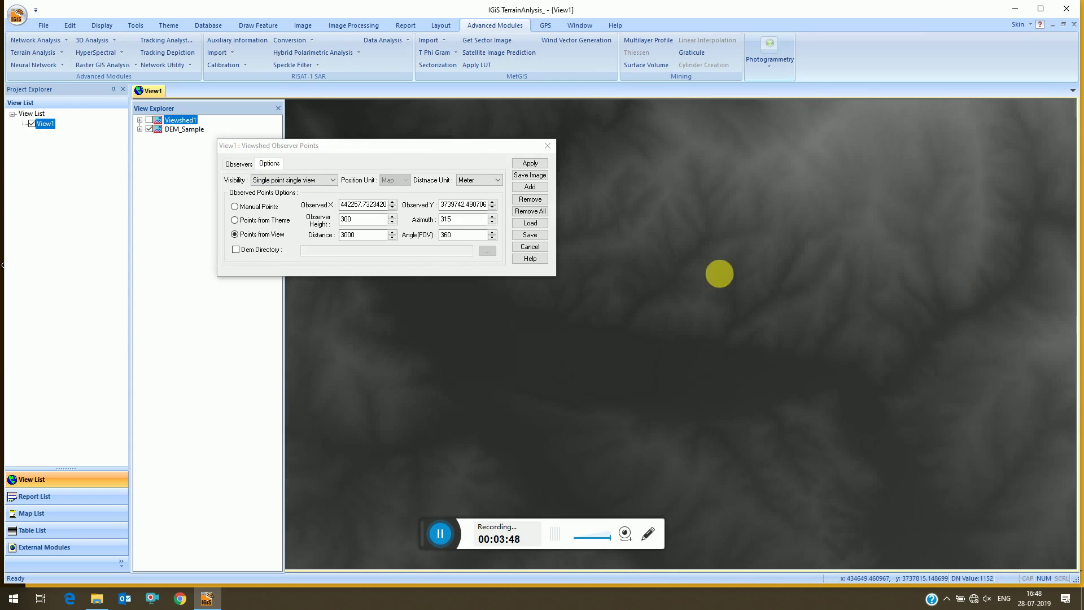
right_click(189, 129)
click(240, 283)
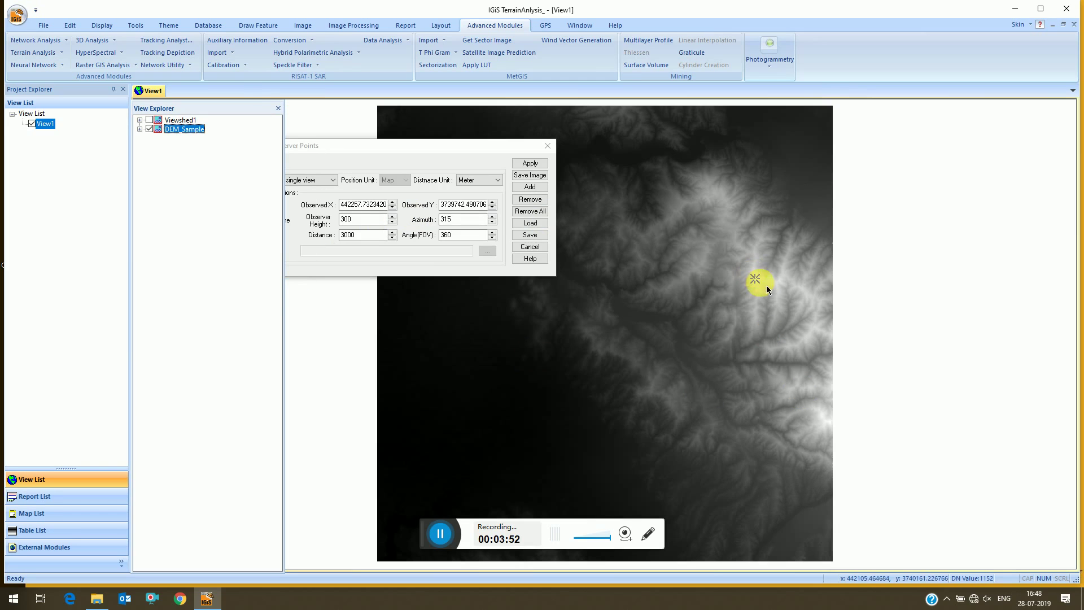
click(790, 419)
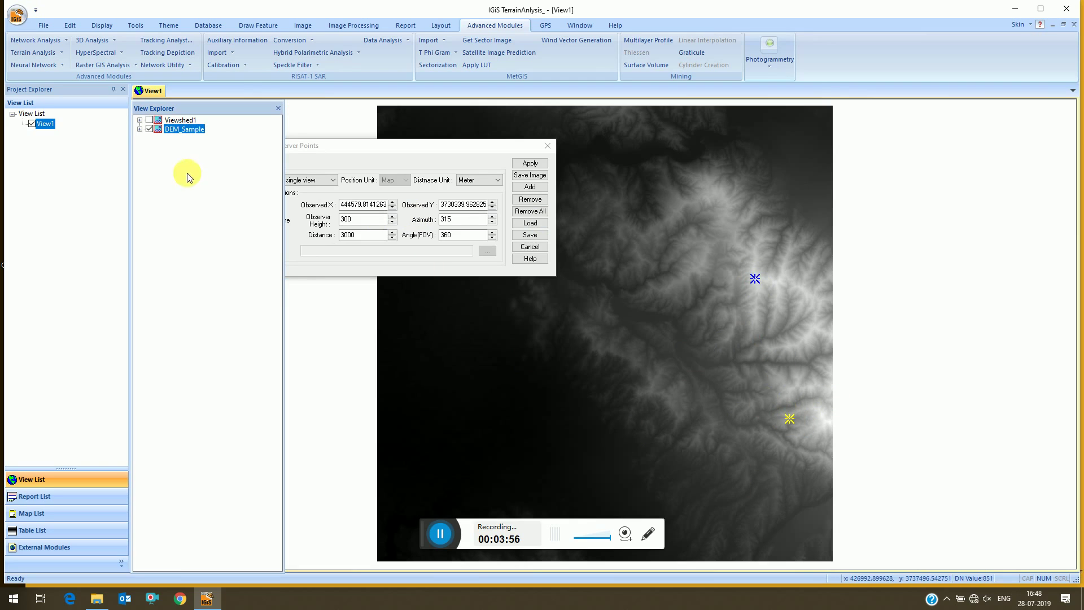
Set the second observer's height to 200, azimuth to 270 and distance to 1000 meters, and add the point
click(362, 220)
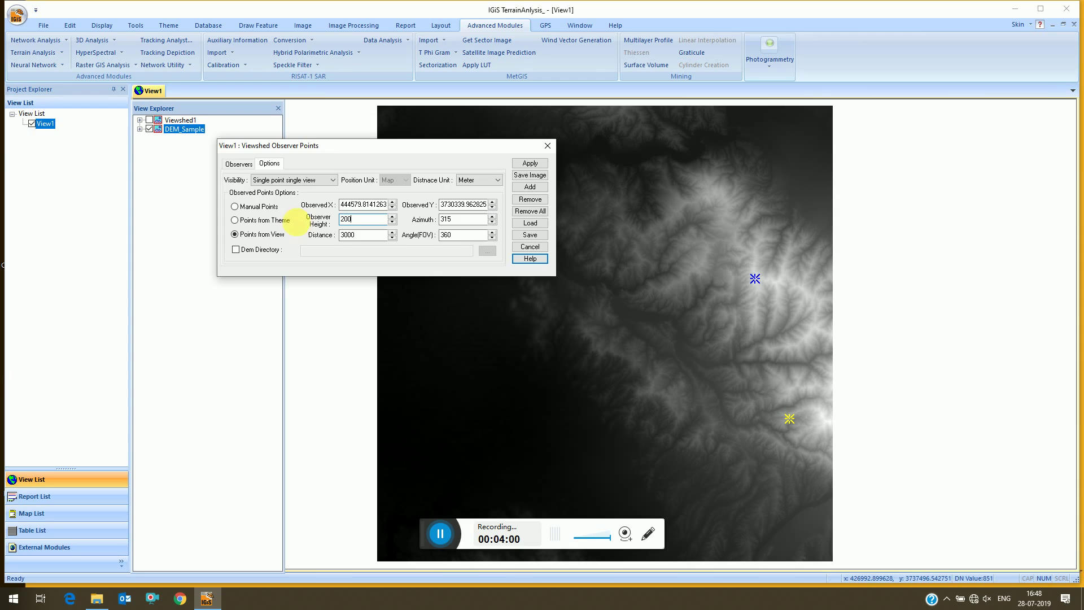
text(200)
double_click(441, 219)
double_click(362, 236)
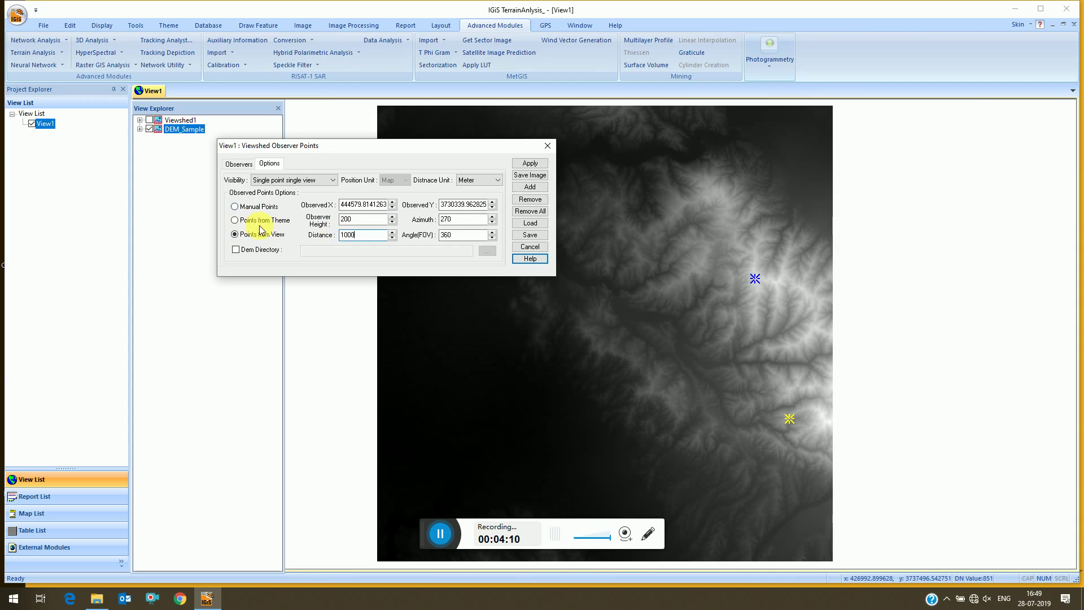
click(531, 187)
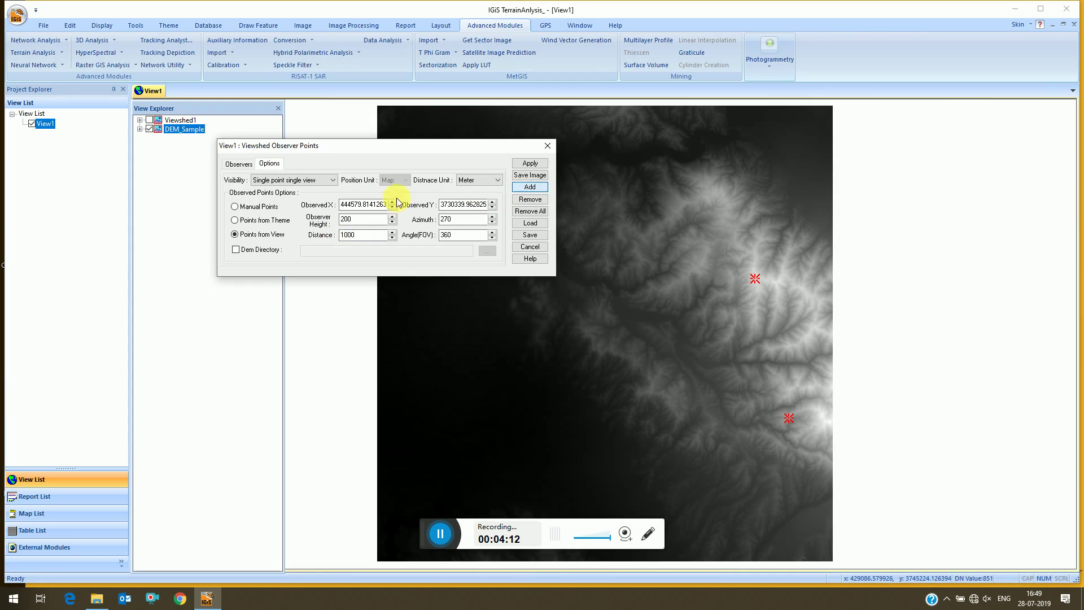
Select the second observer point in the observers list, compute its viewshed and load the output with band 1 for all channels
click(238, 164)
click(234, 213)
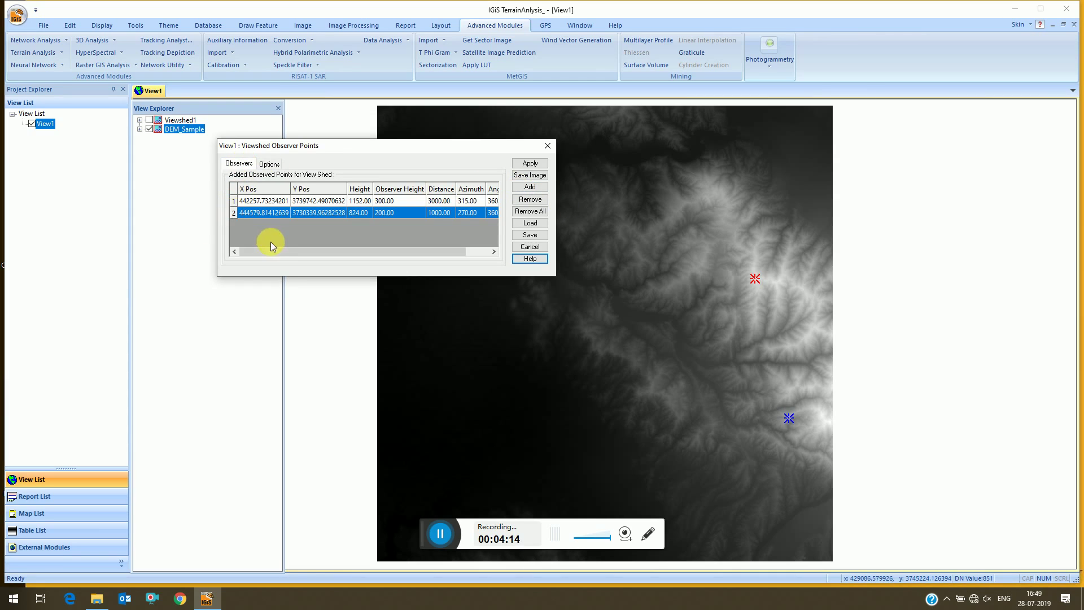
drag(279, 251, 475, 212)
click(526, 163)
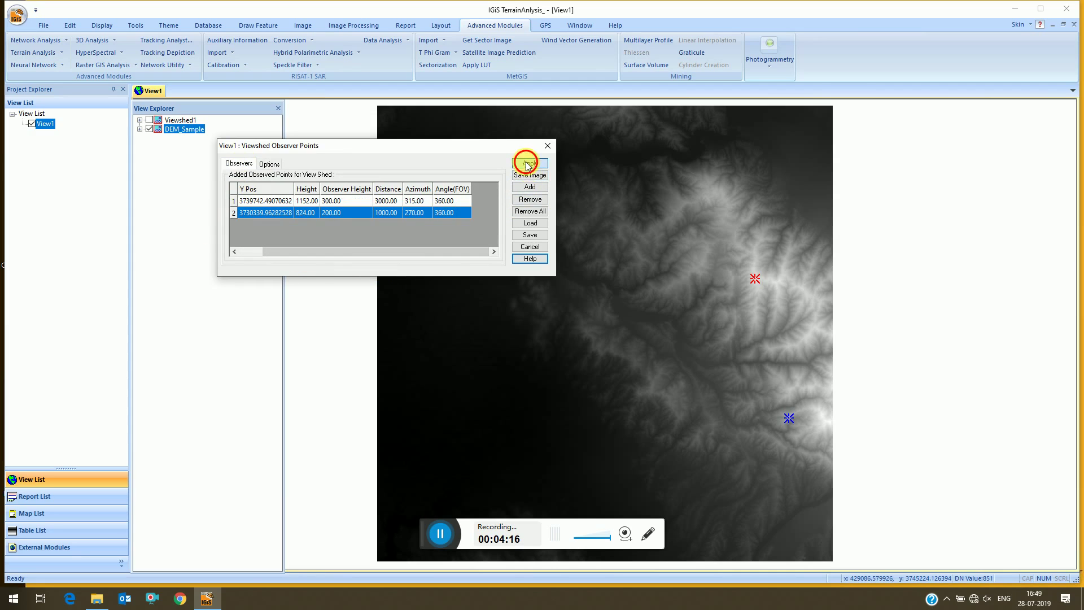
click(457, 436)
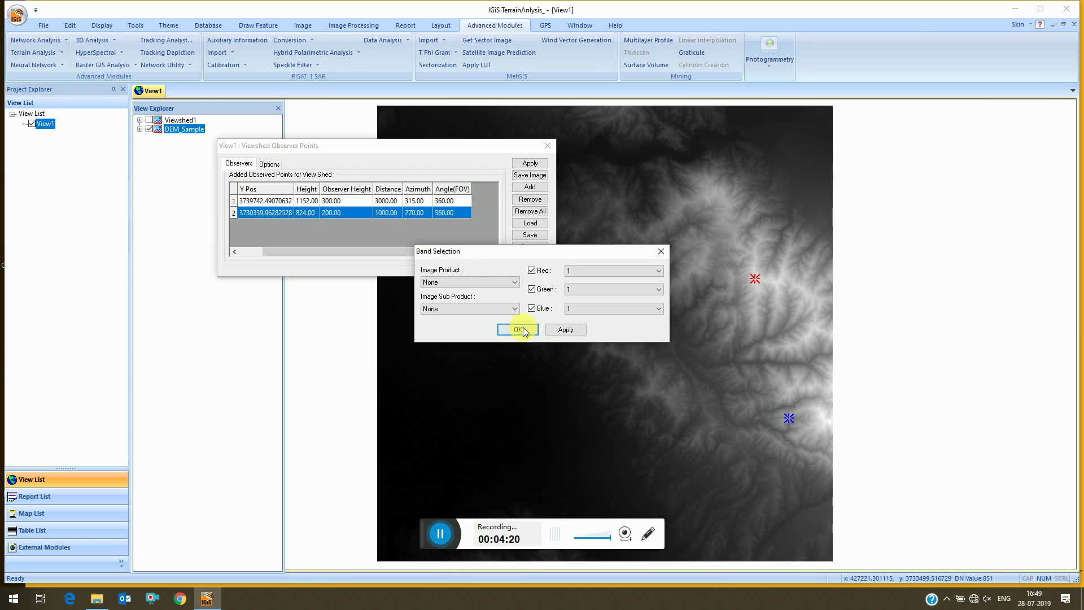
click(519, 329)
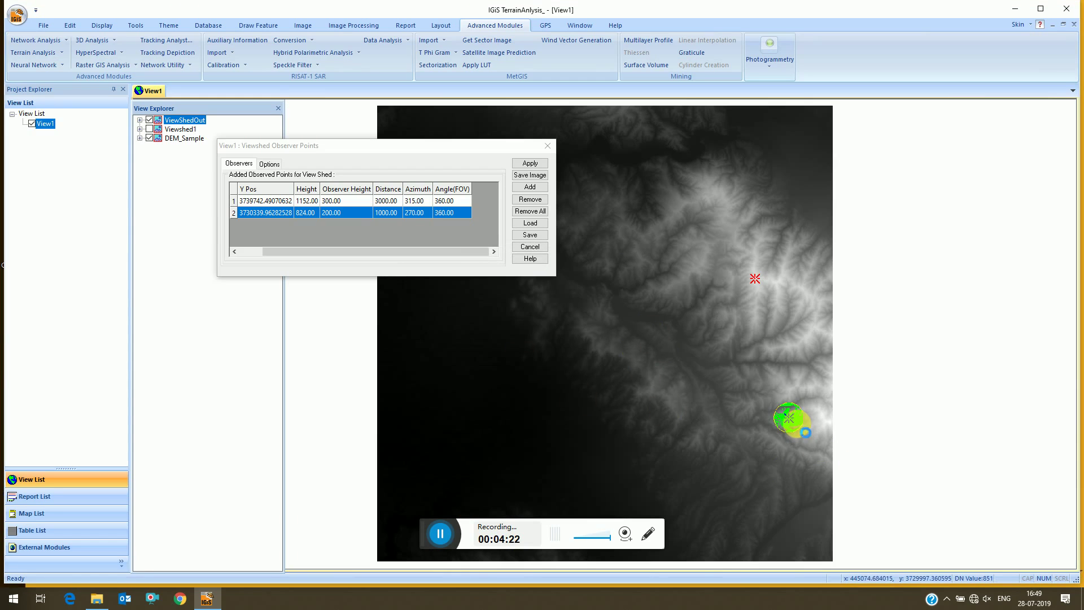
scroll(806, 433, up, 3)
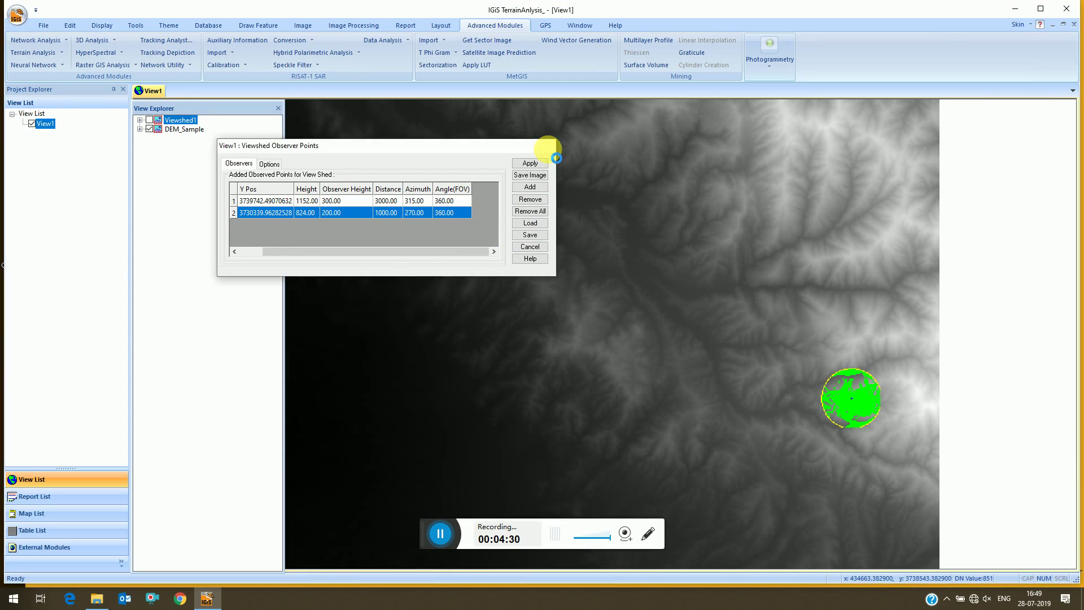
Close the Viewshed Observer Points dialog and remove the Viewshed1 layer from the view
click(547, 147)
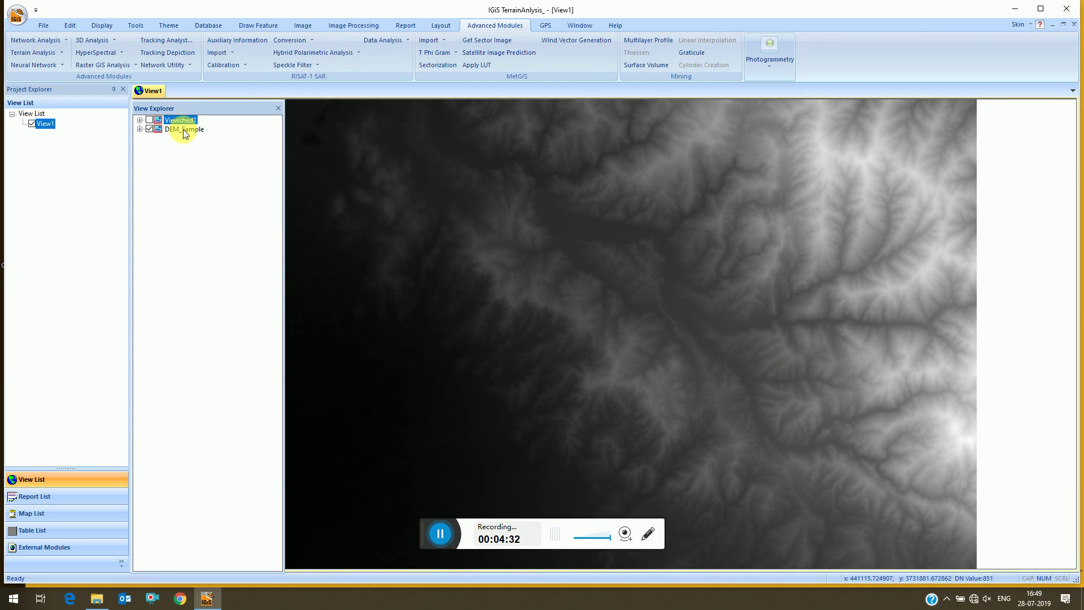
right_click(184, 122)
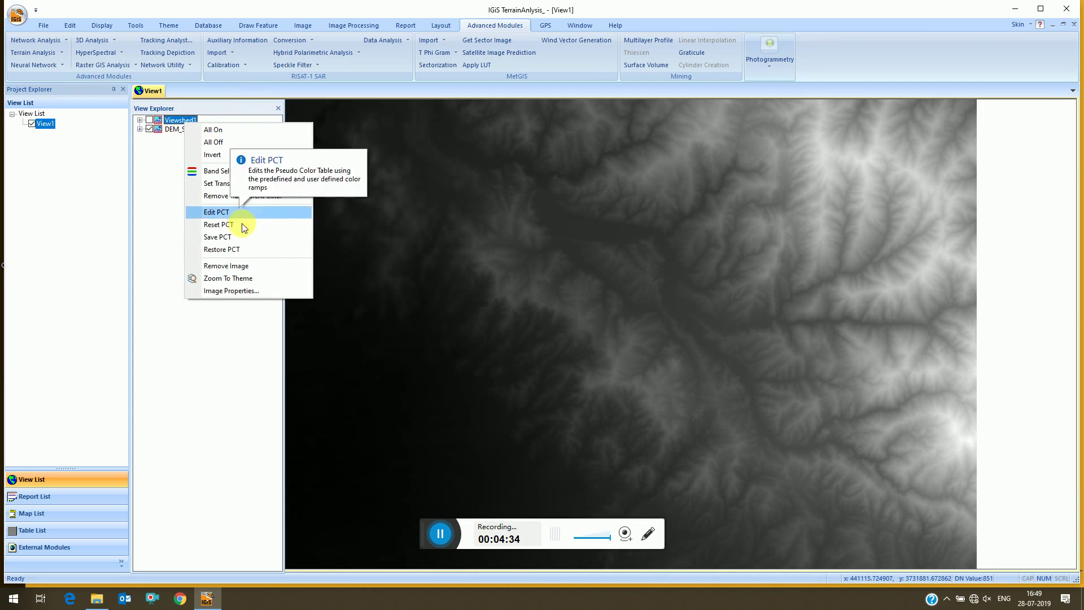
click(217, 265)
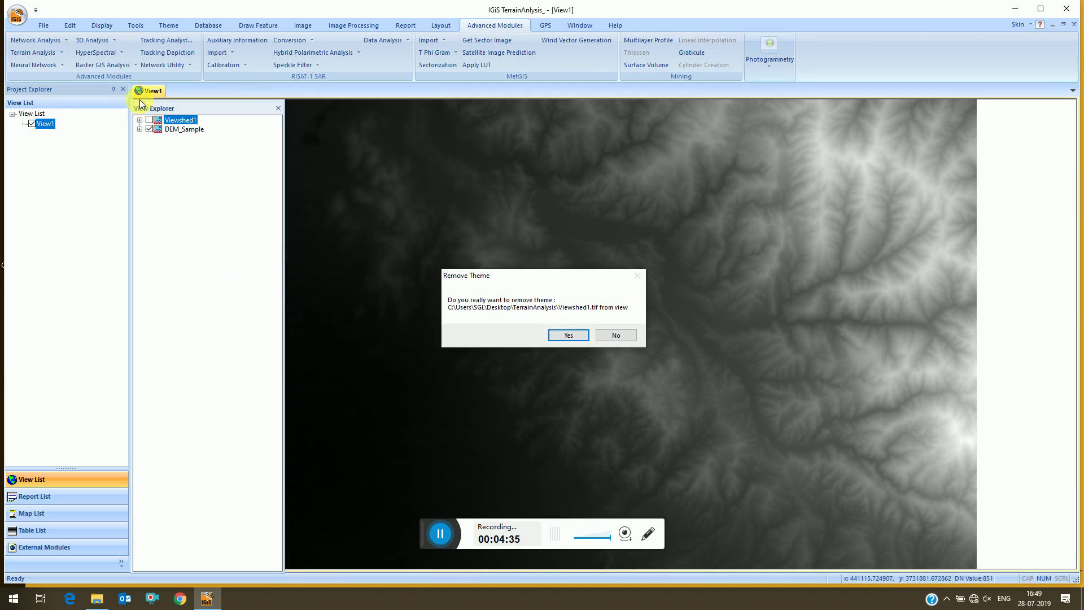
click(575, 335)
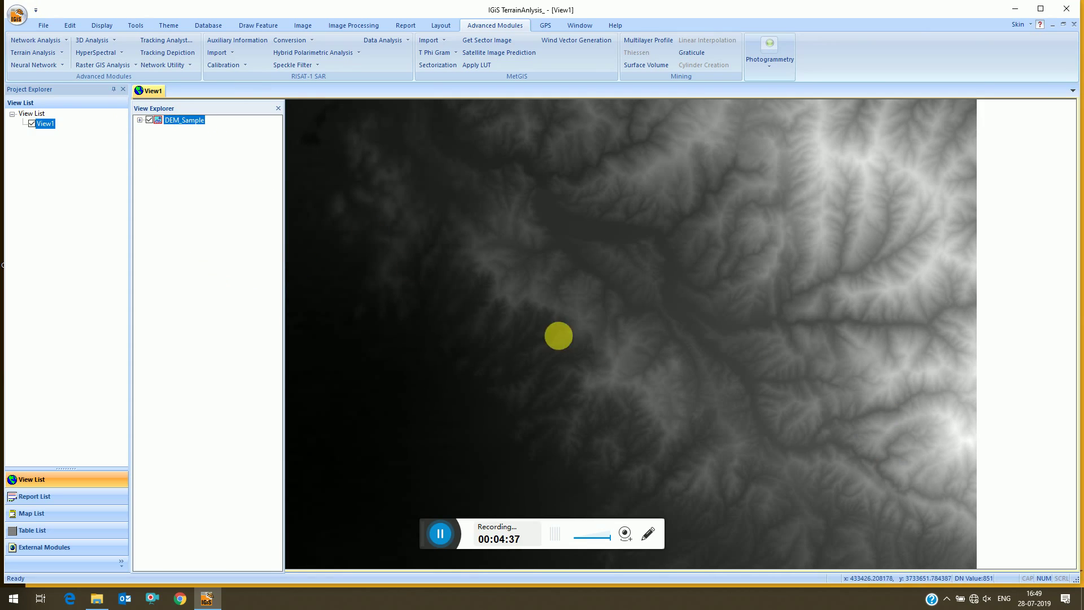
Open the Surface Specification Points terrain analysis tool for DEM_Sample
click(55, 55)
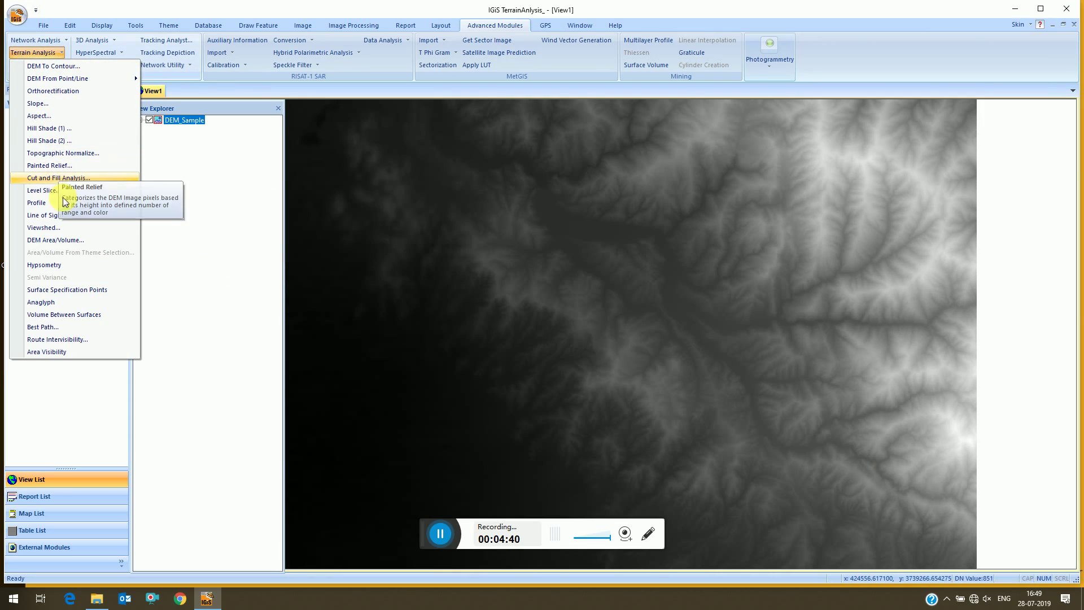
click(73, 290)
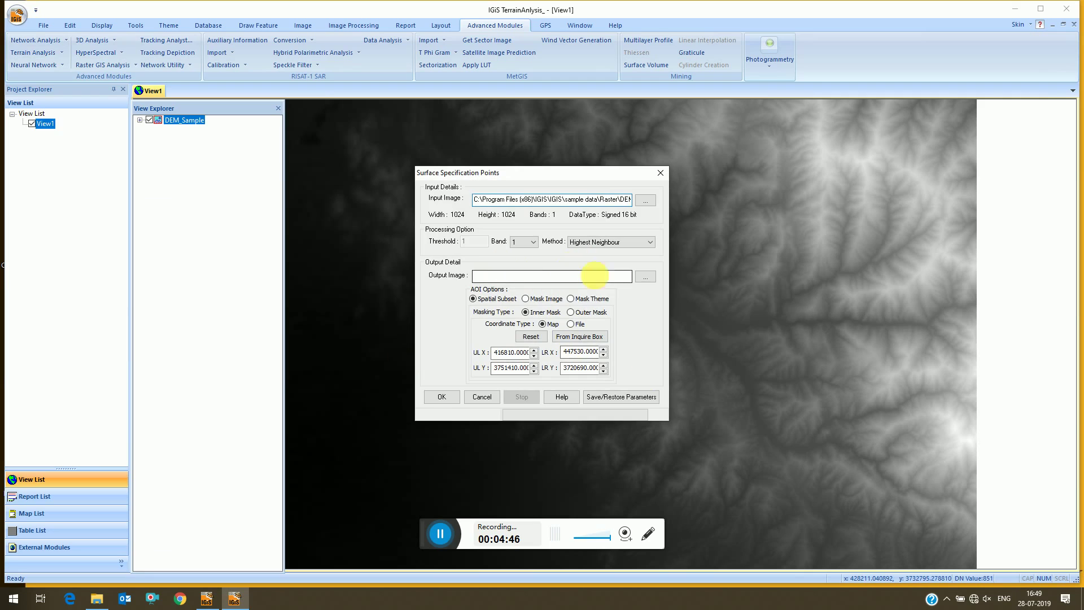
Read the Surface Specification Points help page, covering its description, method classes and sample output, and close it
click(565, 396)
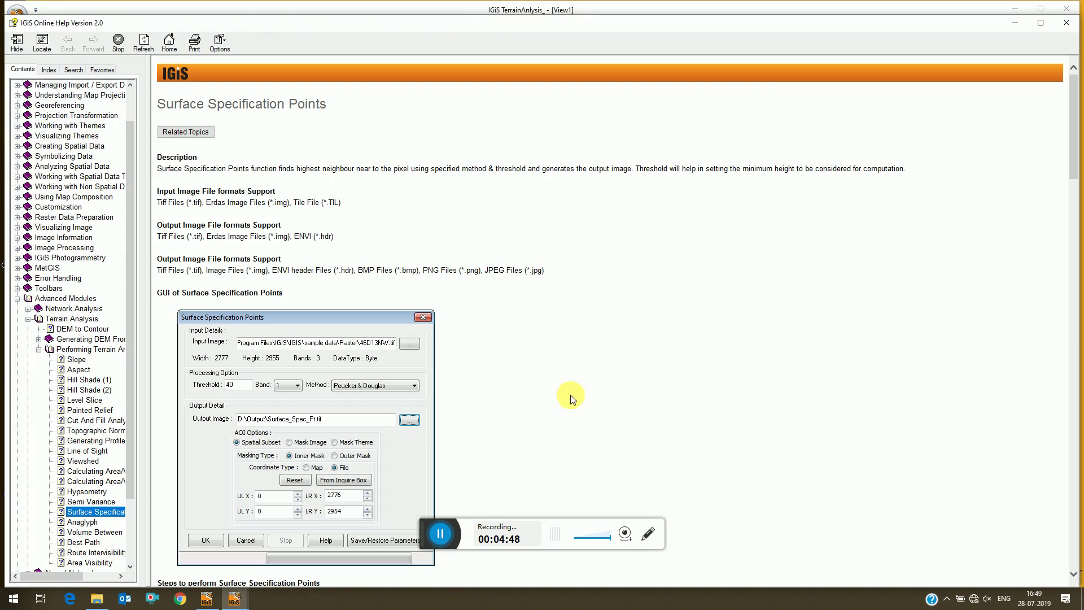
click(309, 226)
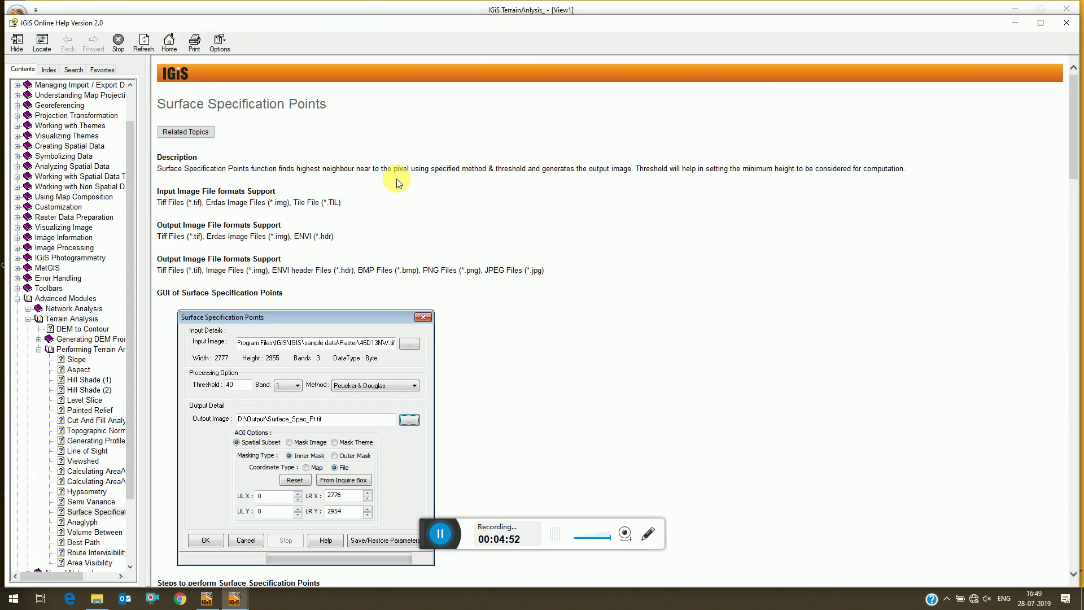
scroll(605, 280, down, 1)
scroll(605, 280, down, 10)
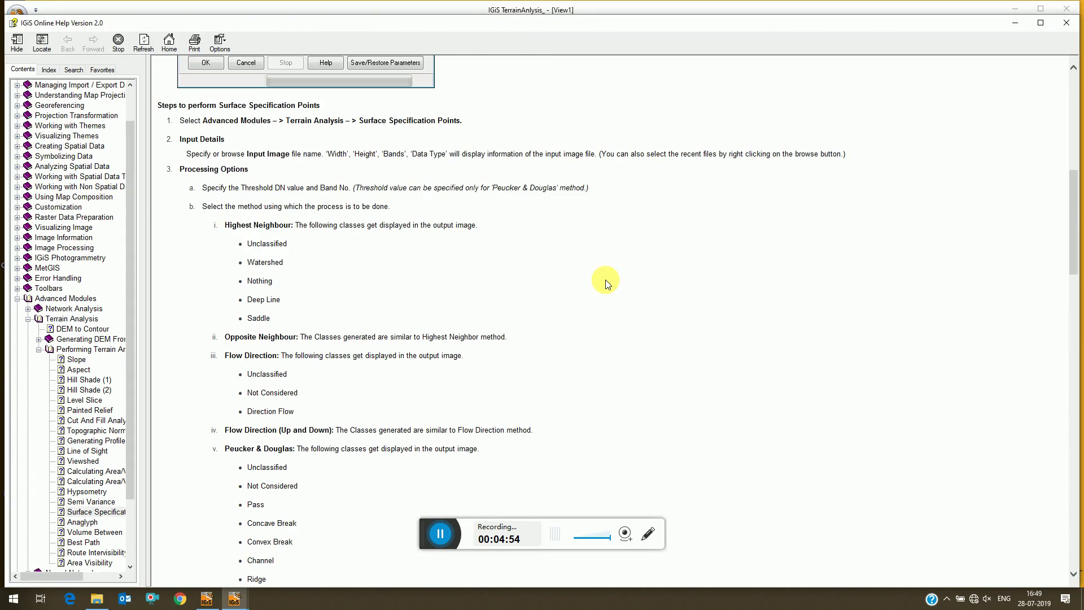
scroll(605, 279, down, 10)
scroll(605, 279, down, 20)
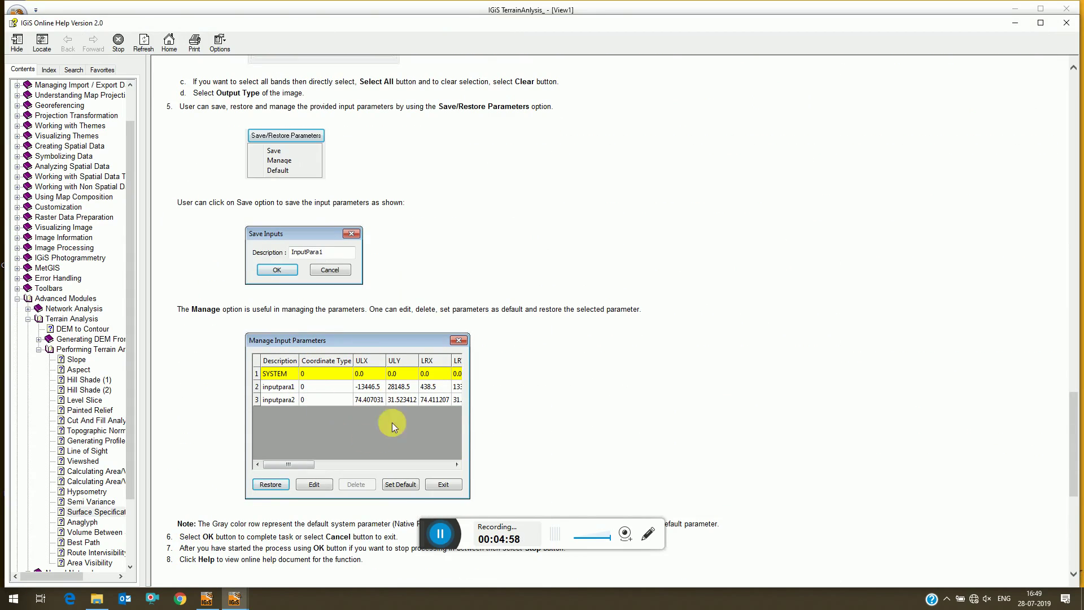
scroll(319, 396, down, 11)
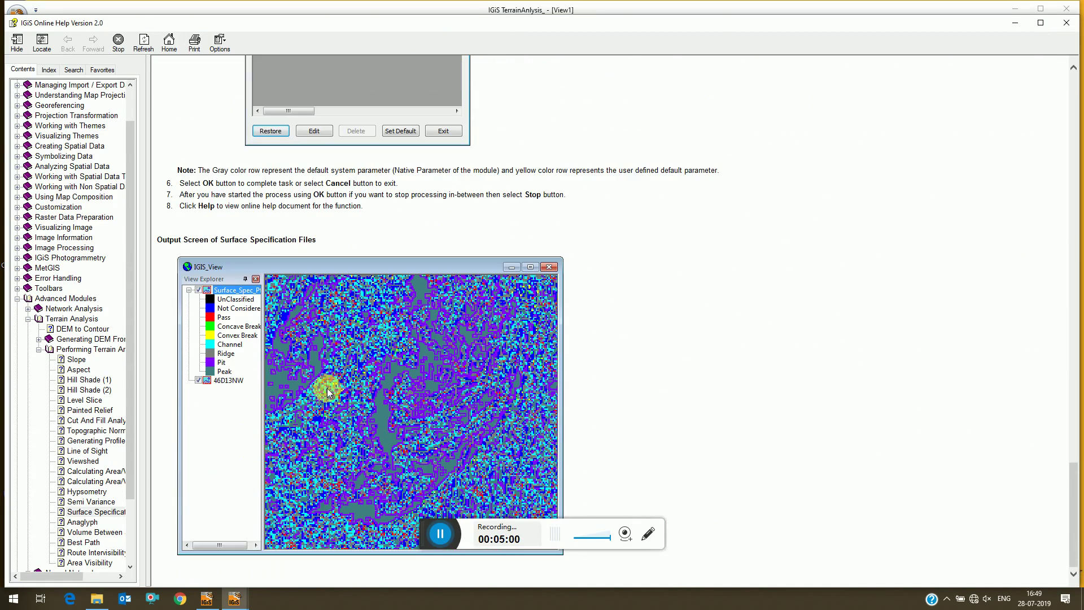
scroll(508, 351, up, 20)
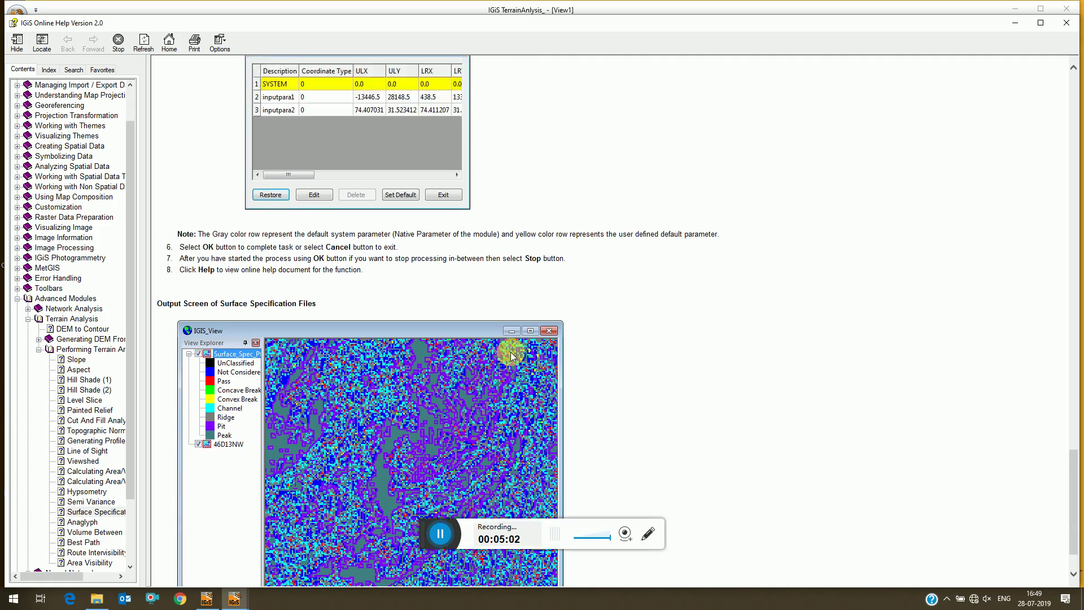
scroll(507, 351, up, 15)
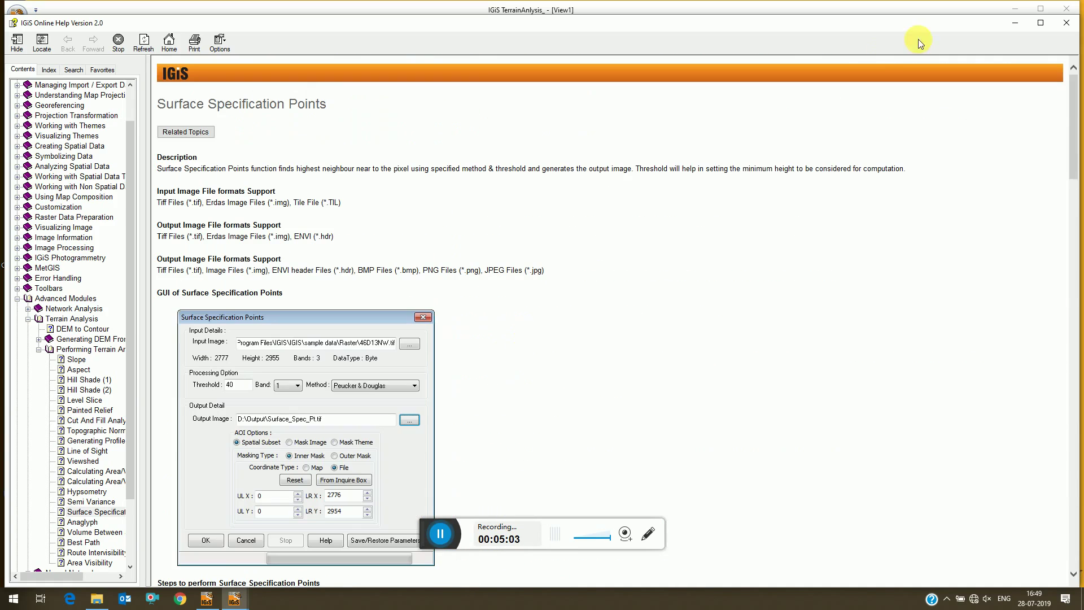
click(1066, 22)
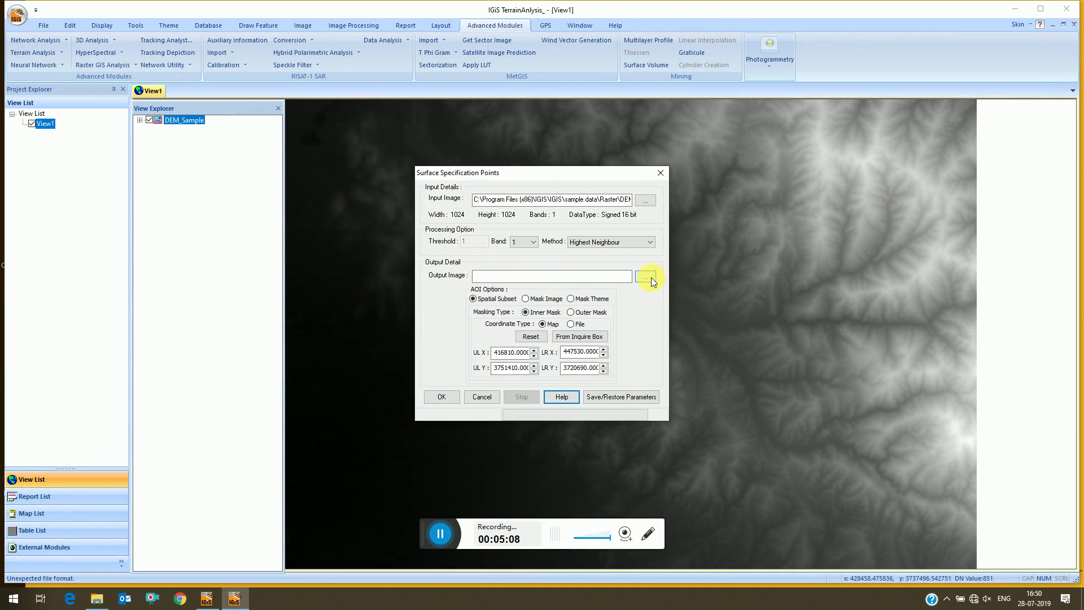
Look over the available surface specification methods, keep Highest Neighbour, and recheck the help page's processing options
click(625, 243)
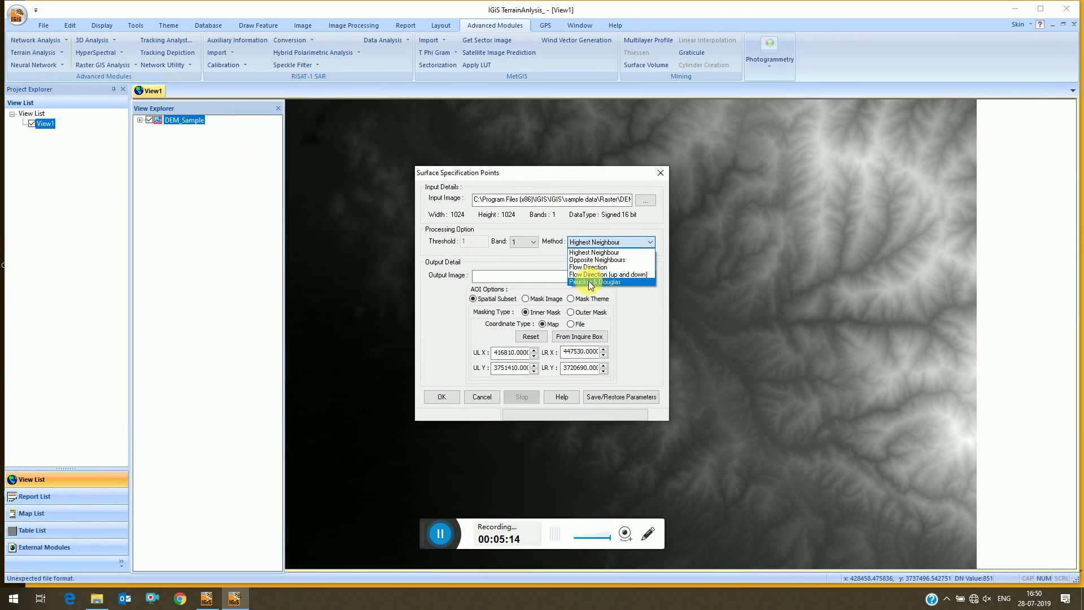
click(601, 253)
click(566, 396)
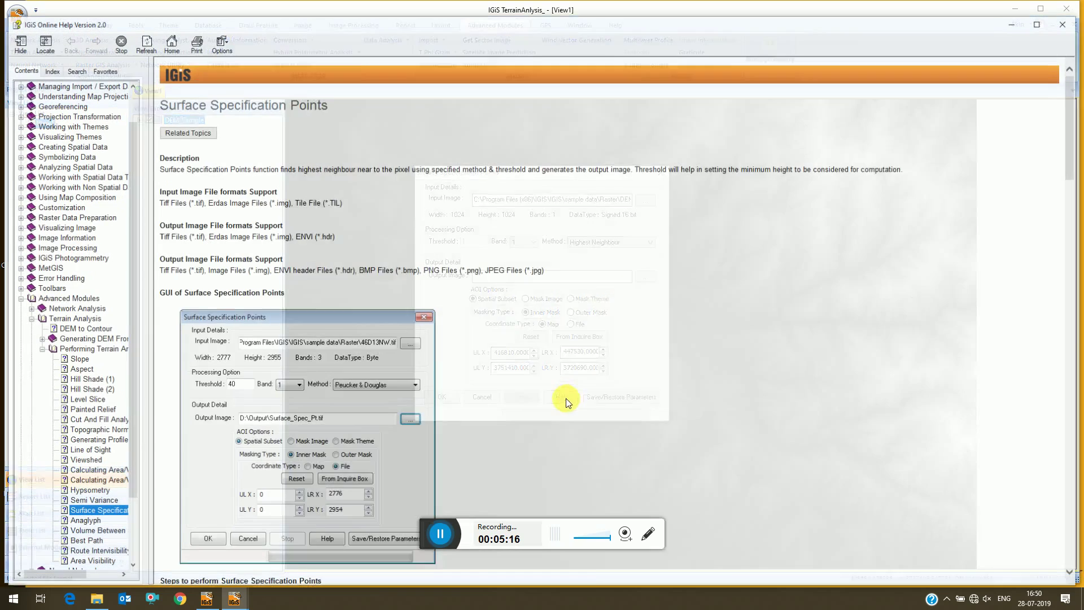
scroll(309, 295, down, 5)
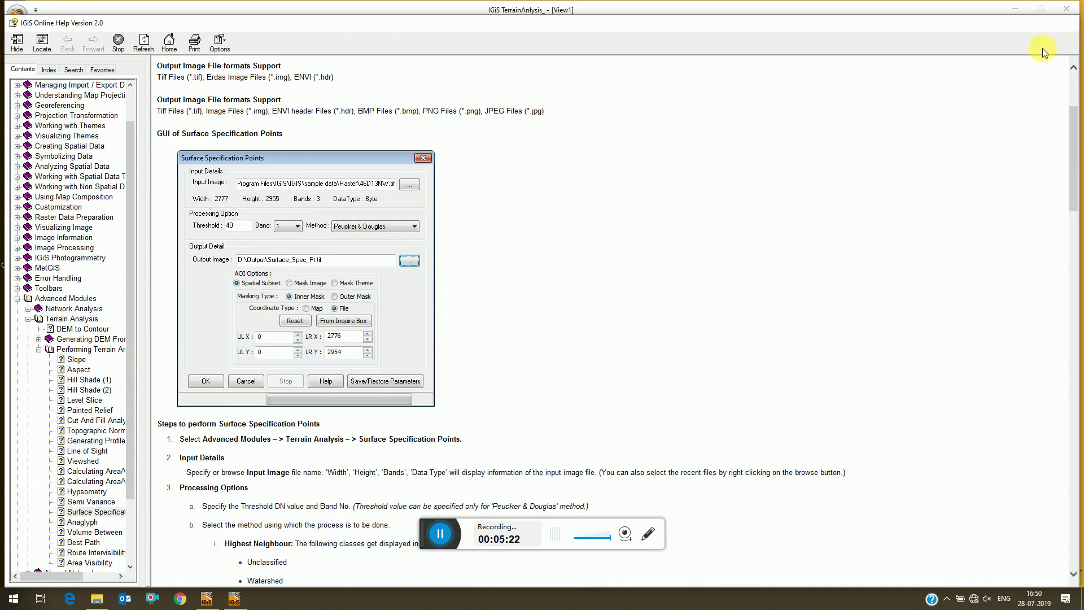
click(1067, 23)
Set the method to Peucker & Douglas and the output image to surfacespec in the Desktop TerrainAnalysis folder
click(580, 242)
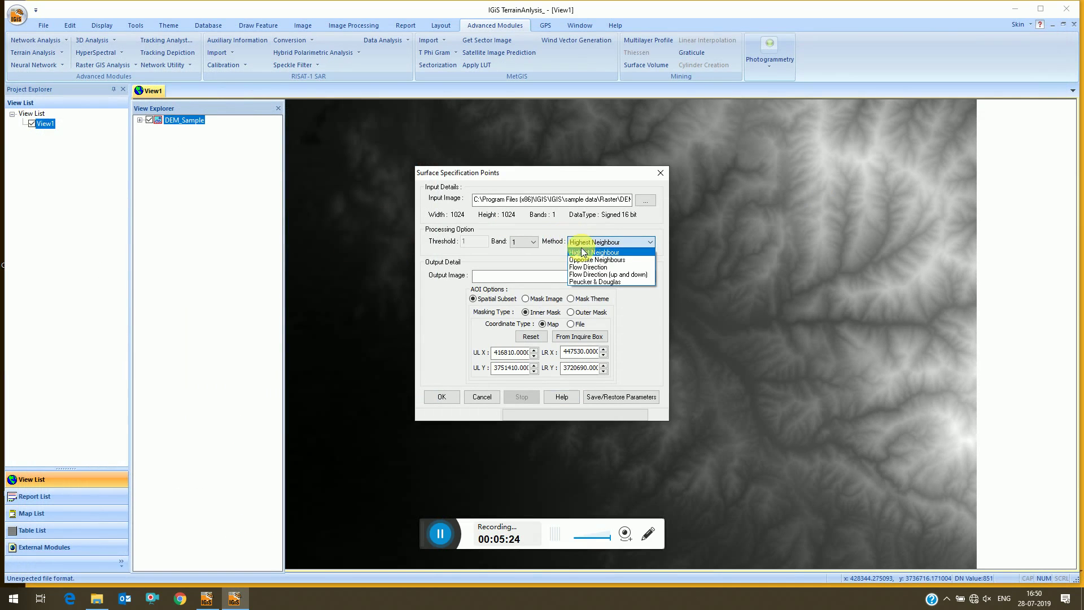
click(591, 280)
click(646, 277)
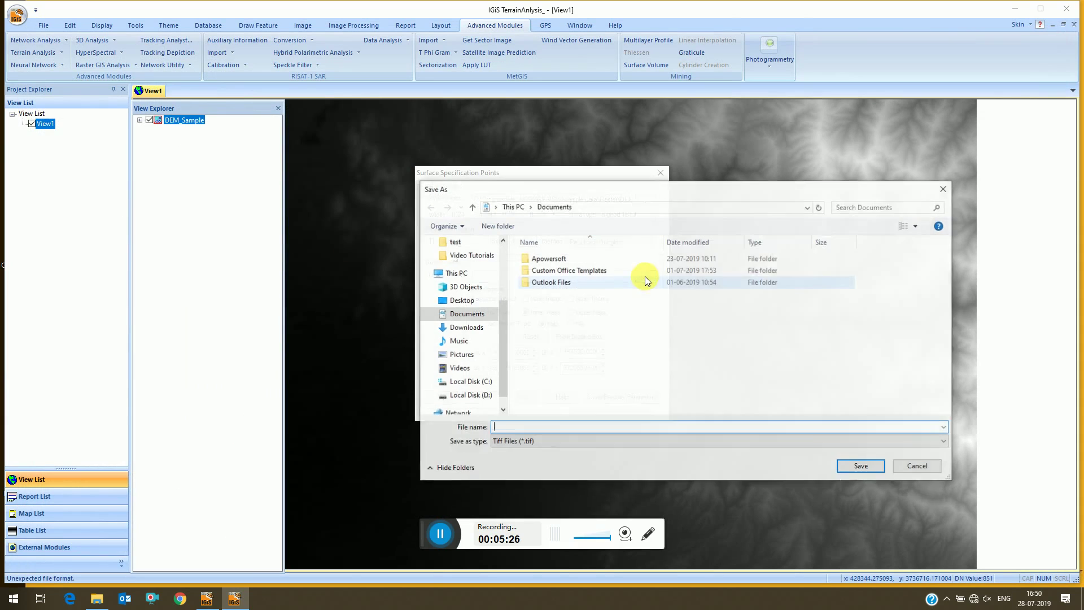
click(461, 300)
double_click(556, 294)
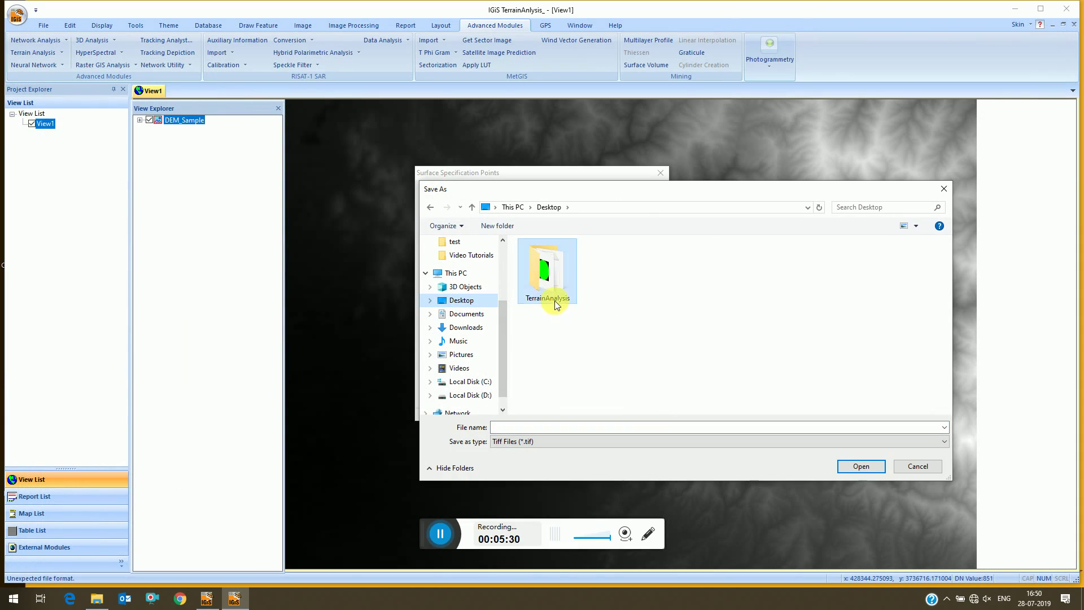
click(534, 427)
text(surfacespec)
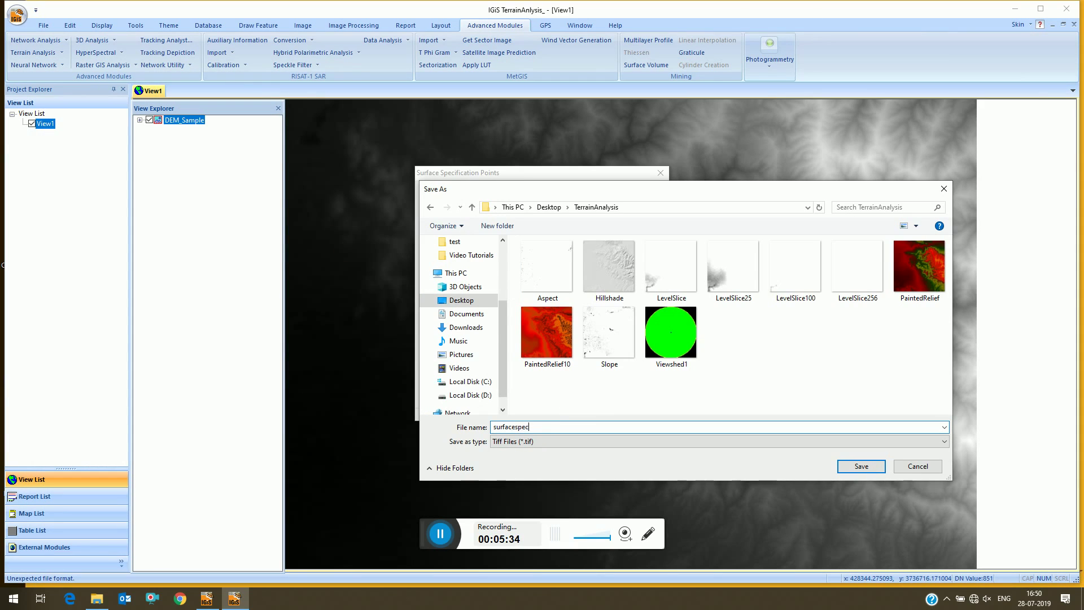
click(861, 466)
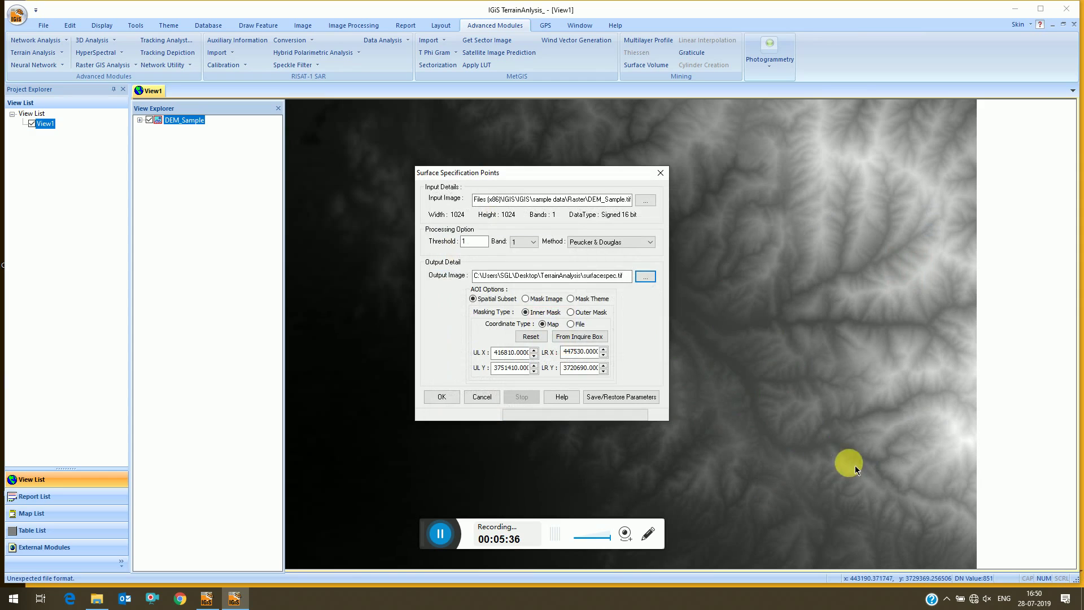
Run the surface specification points computation and load the output image into the view with the default band selection
click(440, 397)
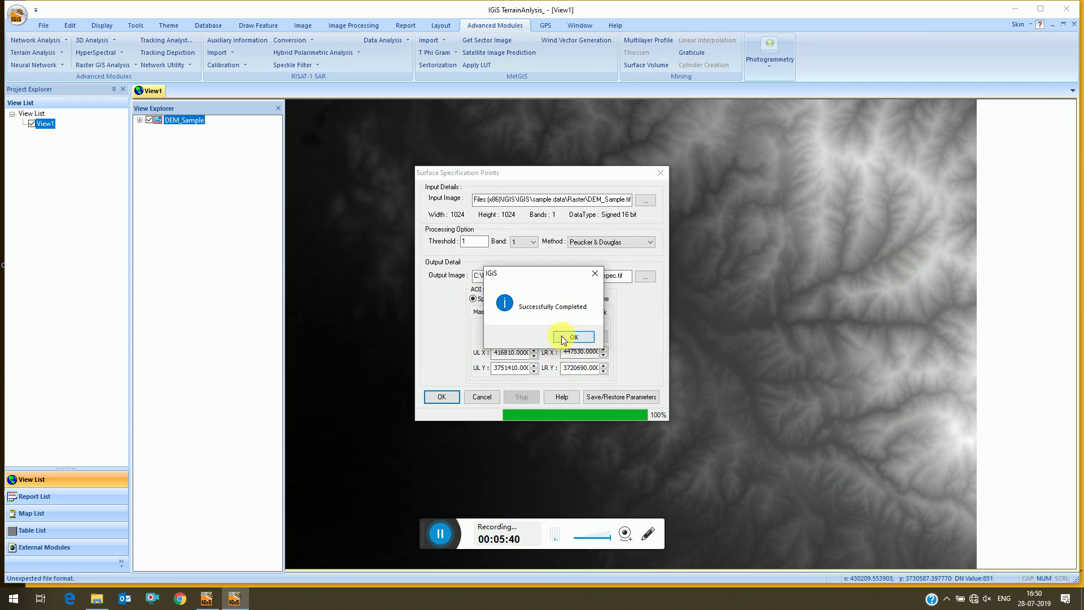
click(563, 337)
click(536, 329)
click(510, 315)
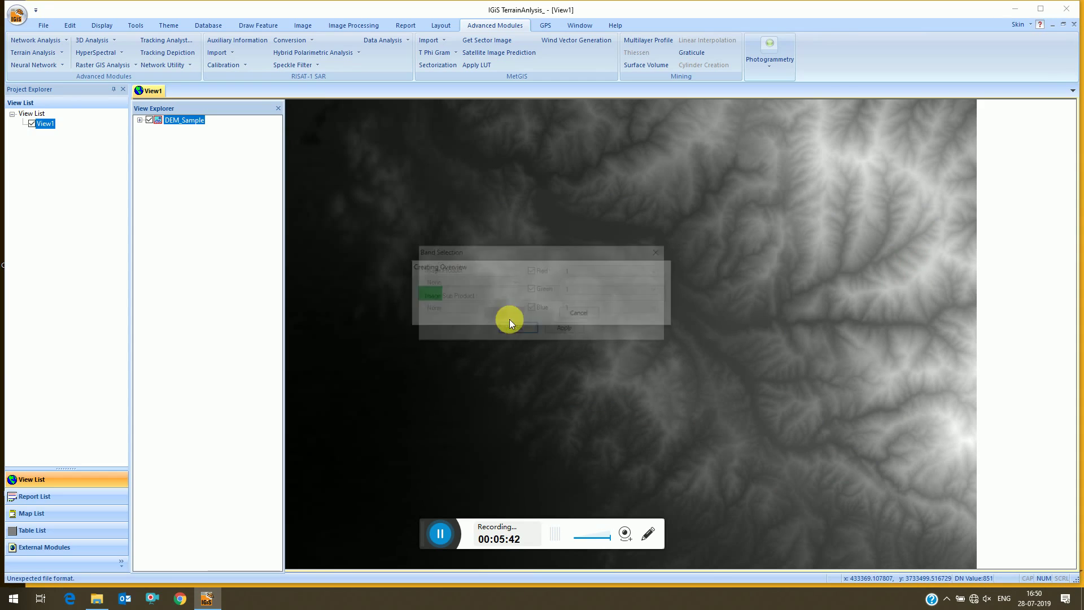
click(516, 329)
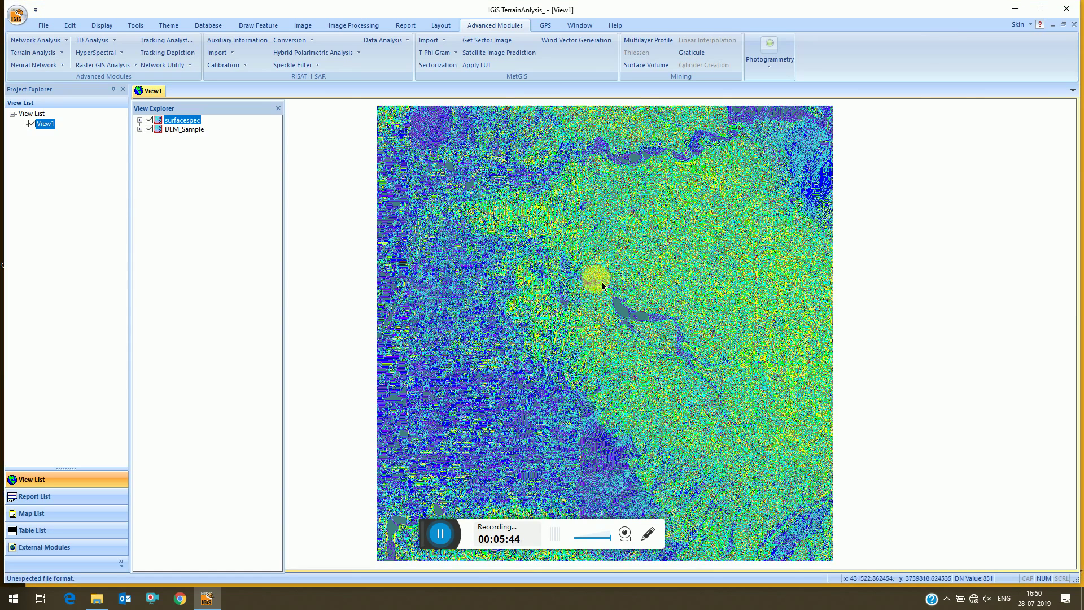
Set up surface specification points on surfacespec.tif with the Highest Neighbour method and output image surfacespec1 in the TerrainAnalysis folder
click(34, 52)
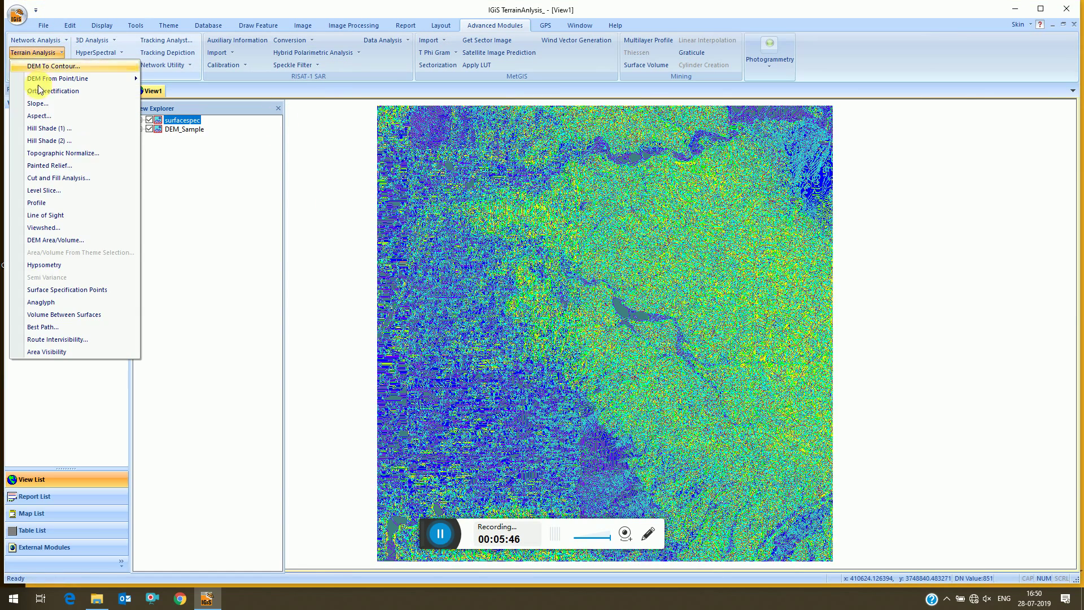
click(41, 302)
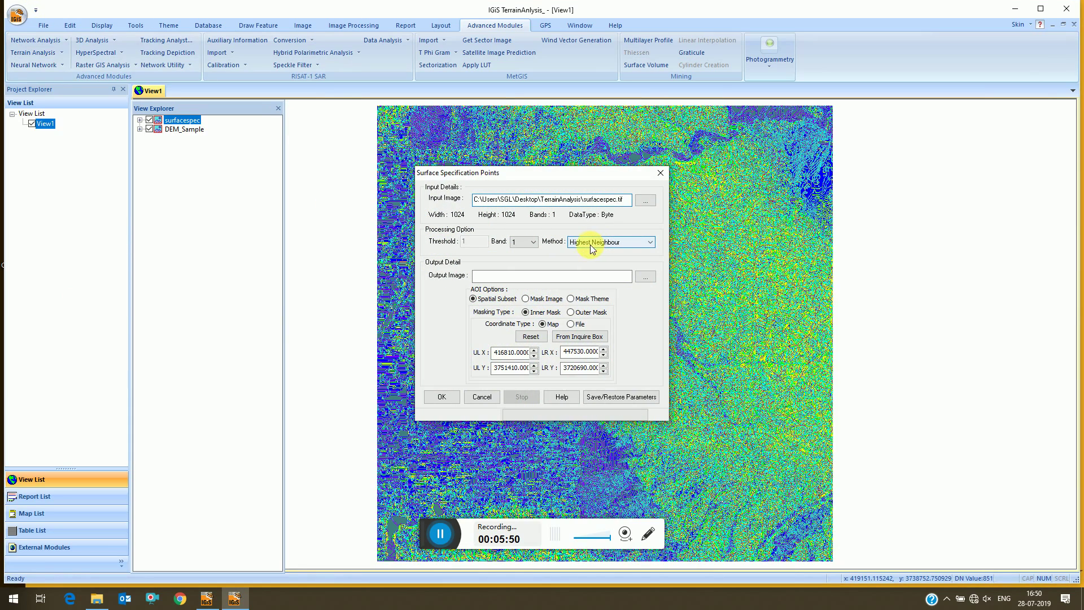
click(591, 249)
click(588, 250)
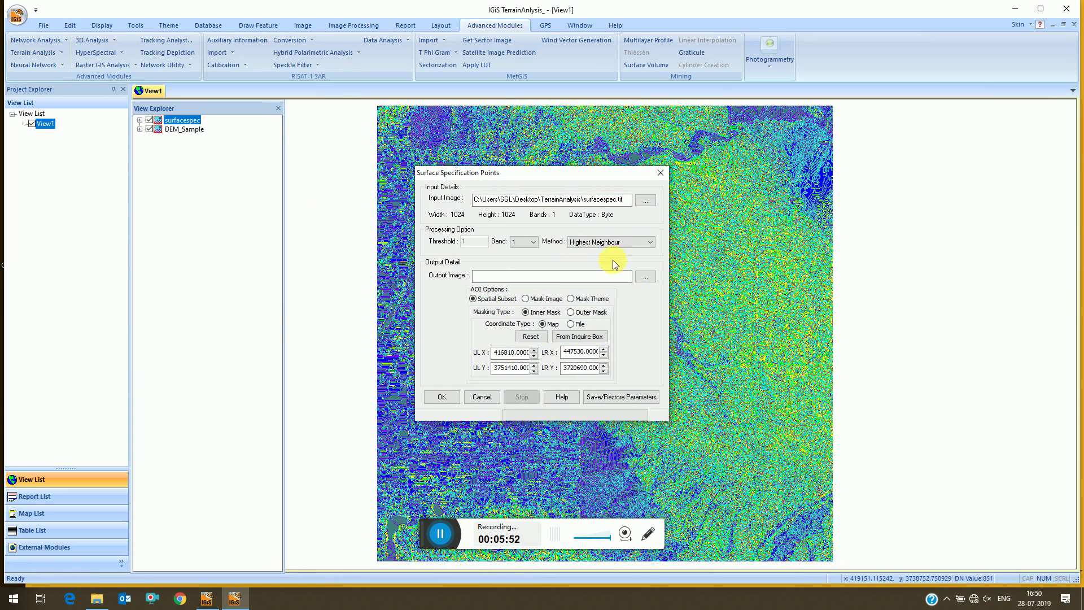
click(652, 277)
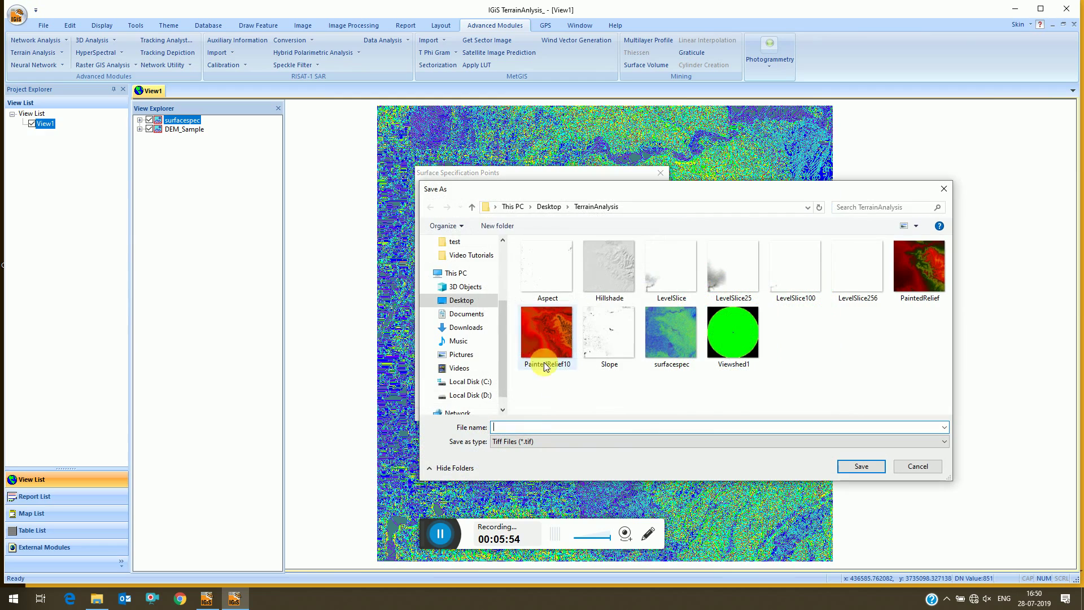
click(671, 342)
double_click(591, 427)
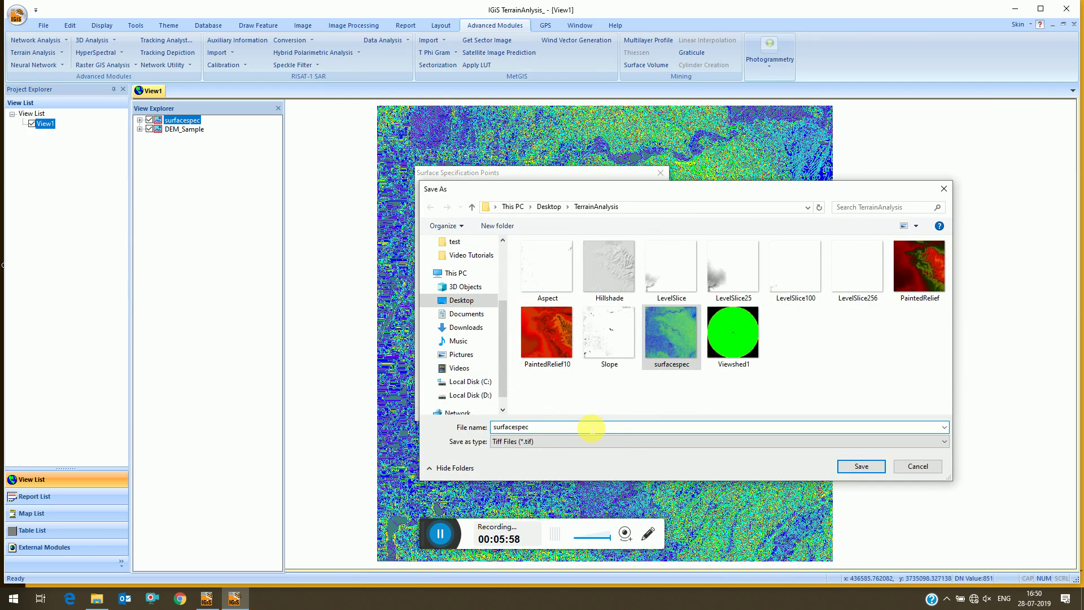
text(1)
click(854, 471)
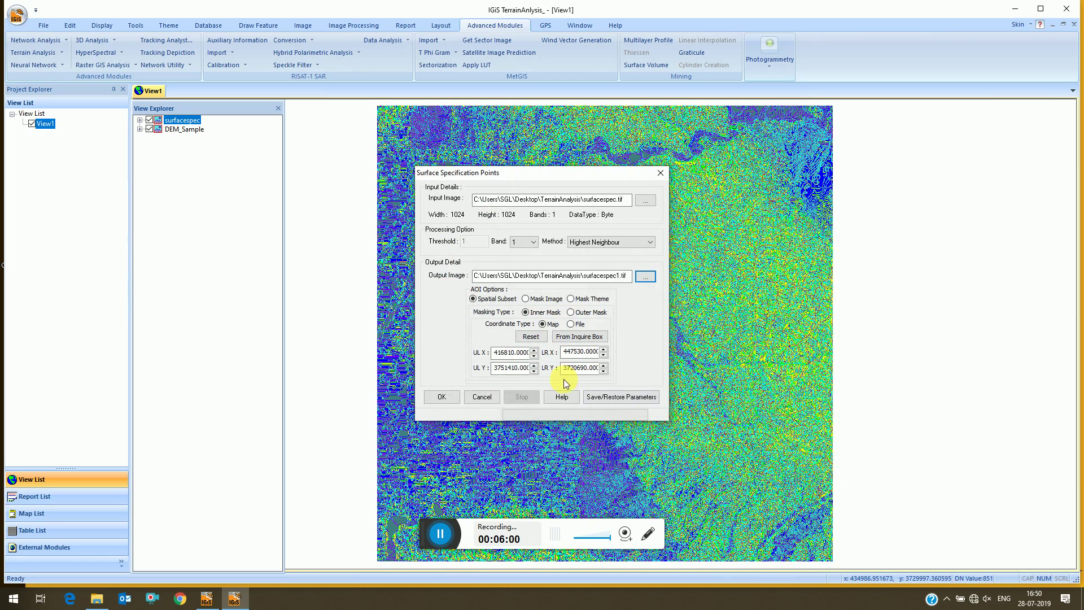
Run the Highest Neighbour computation and add the surfacespec1 output image to the view with the default band selection
click(452, 398)
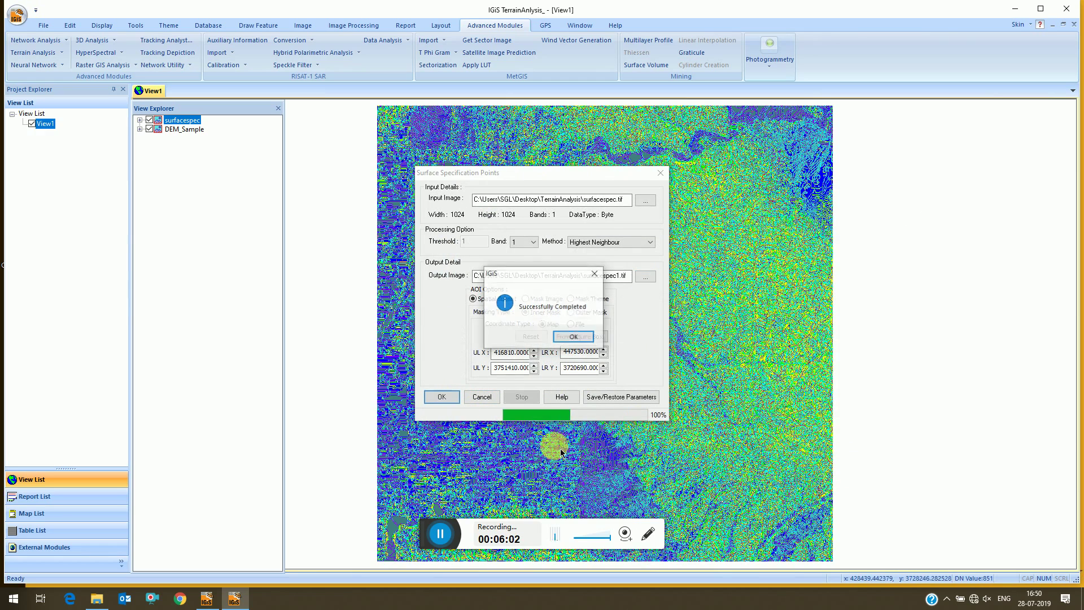
click(571, 337)
click(542, 333)
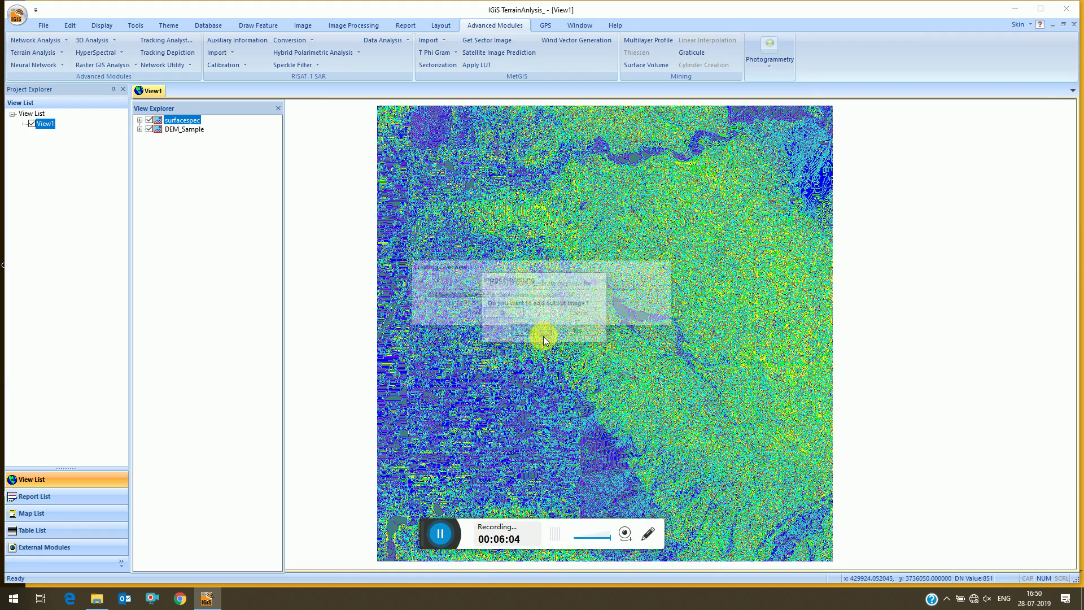
click(502, 314)
click(504, 329)
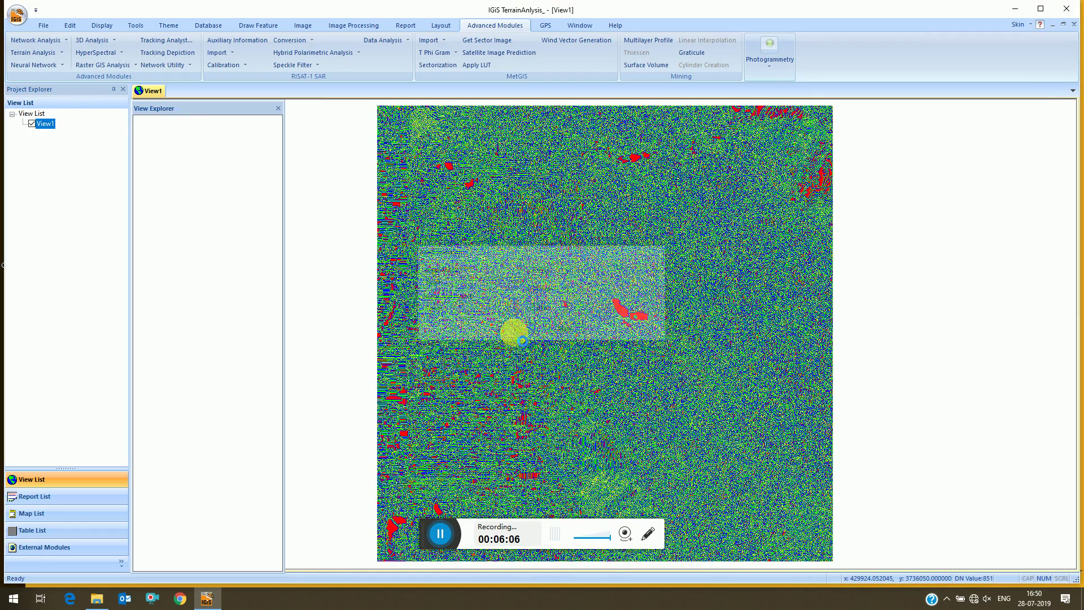
Compare the class legends of surfacespec and surfacespec1, and examine both images around the central flat area by switching surfacespec1 off and on
click(140, 129)
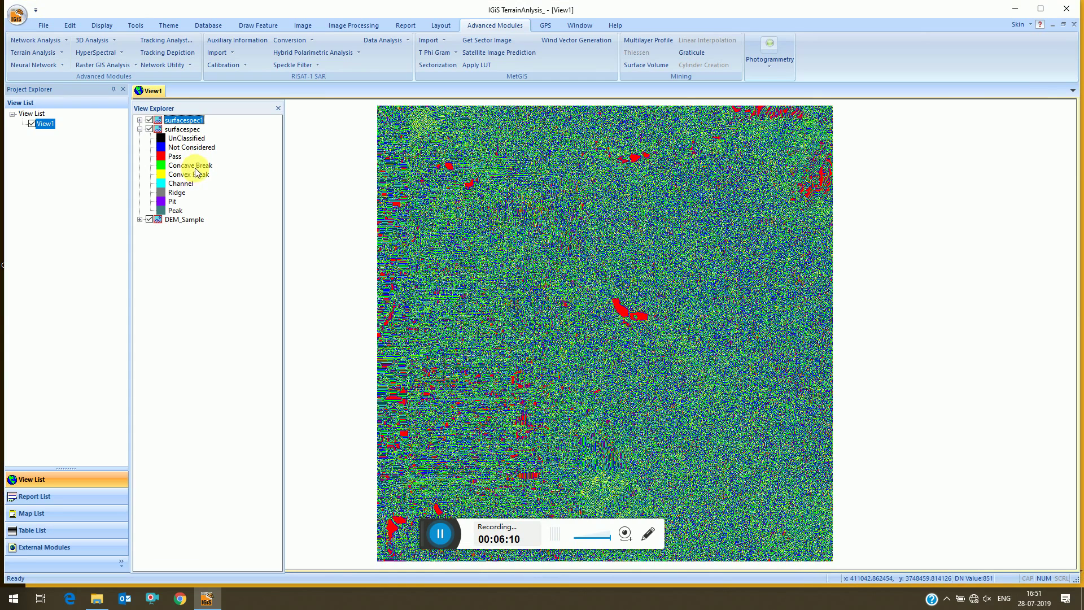
click(139, 120)
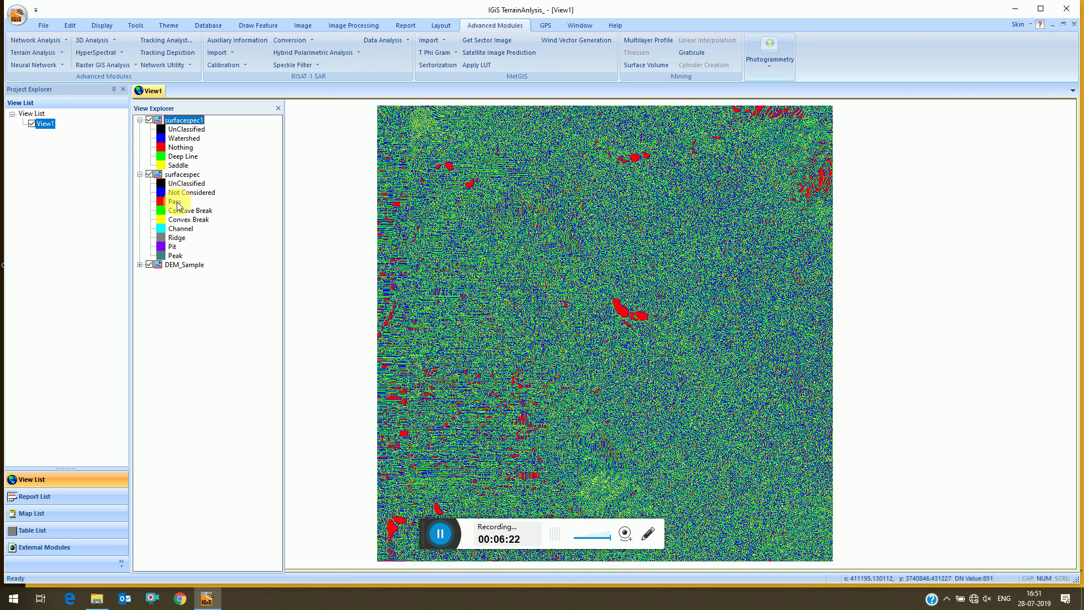
click(149, 120)
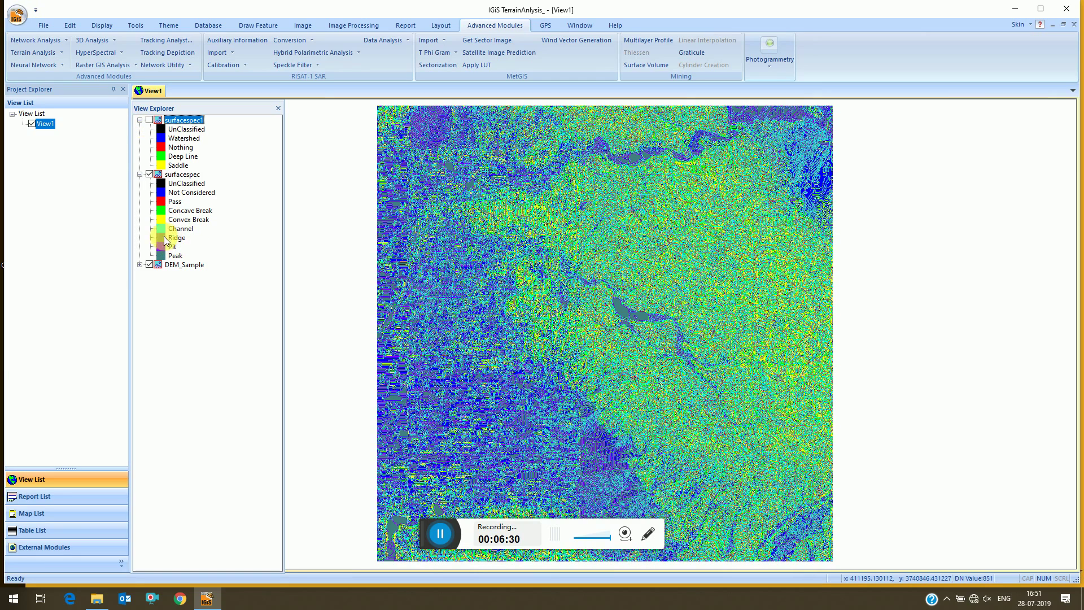
scroll(655, 308, up, 1)
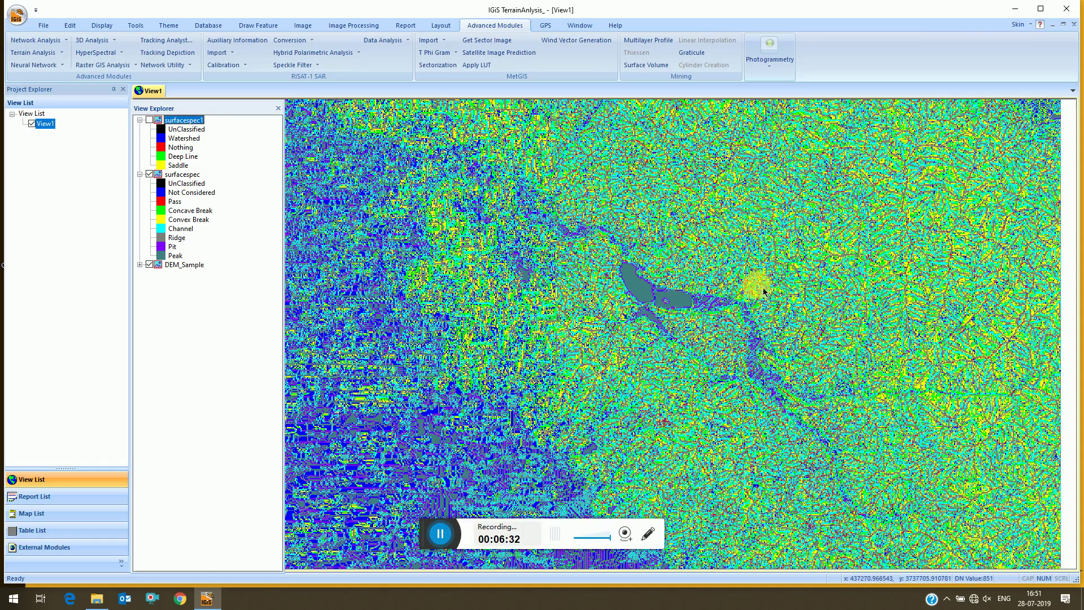
scroll(587, 322, up, 1)
scroll(443, 313, up, 1)
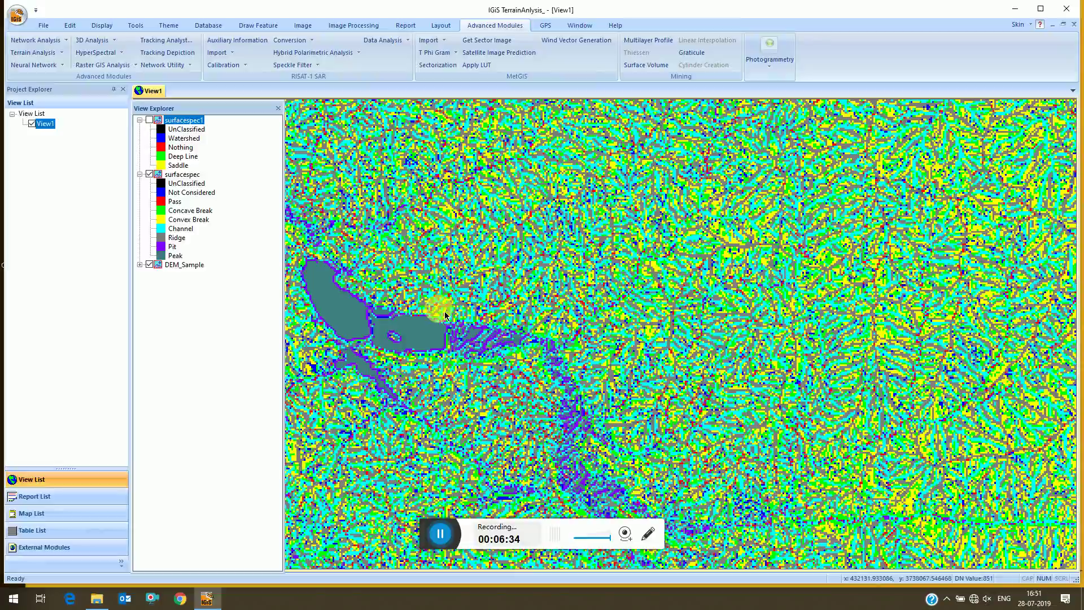
scroll(432, 240, up, 1)
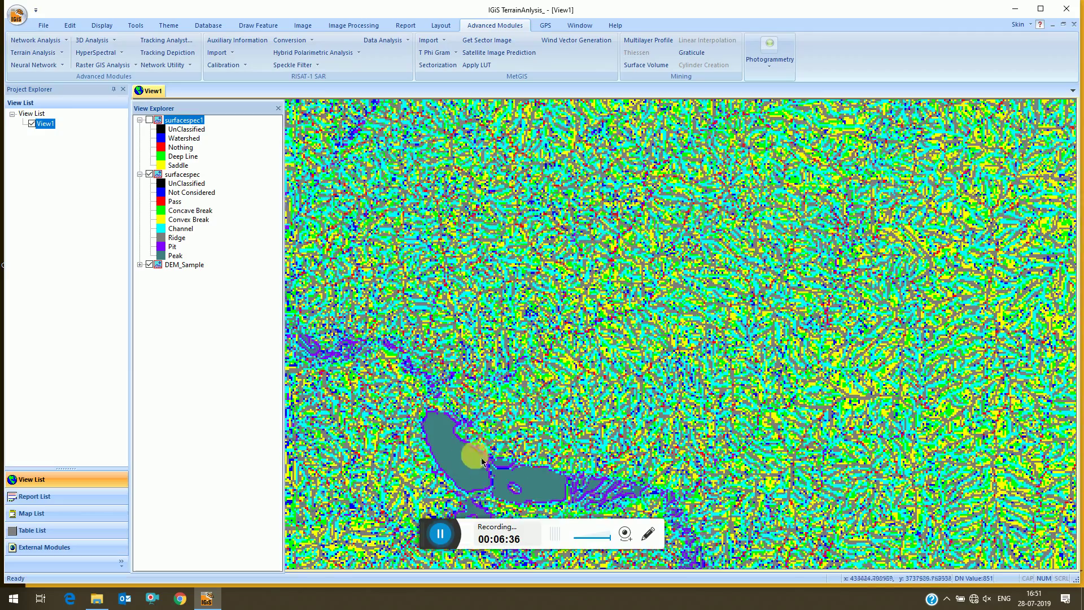
scroll(477, 455, up, 1)
drag(478, 455, 518, 327)
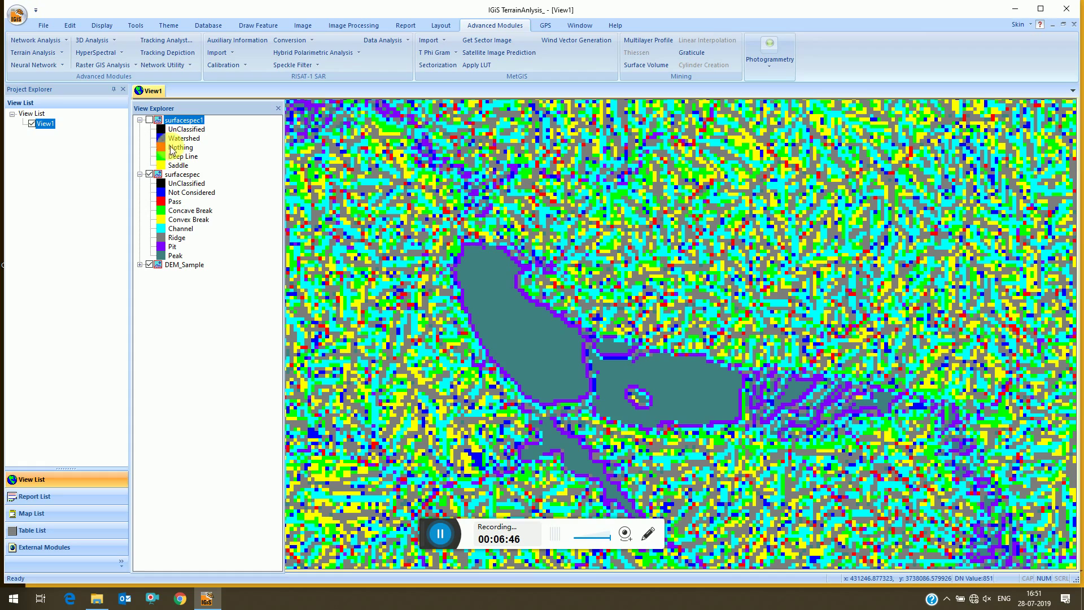
click(149, 120)
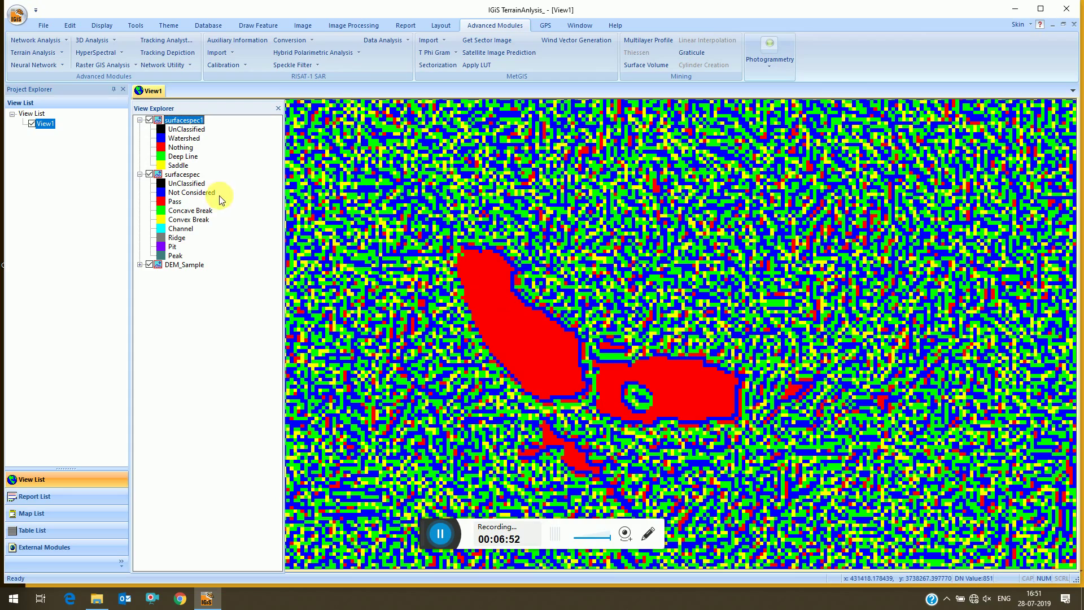
click(150, 120)
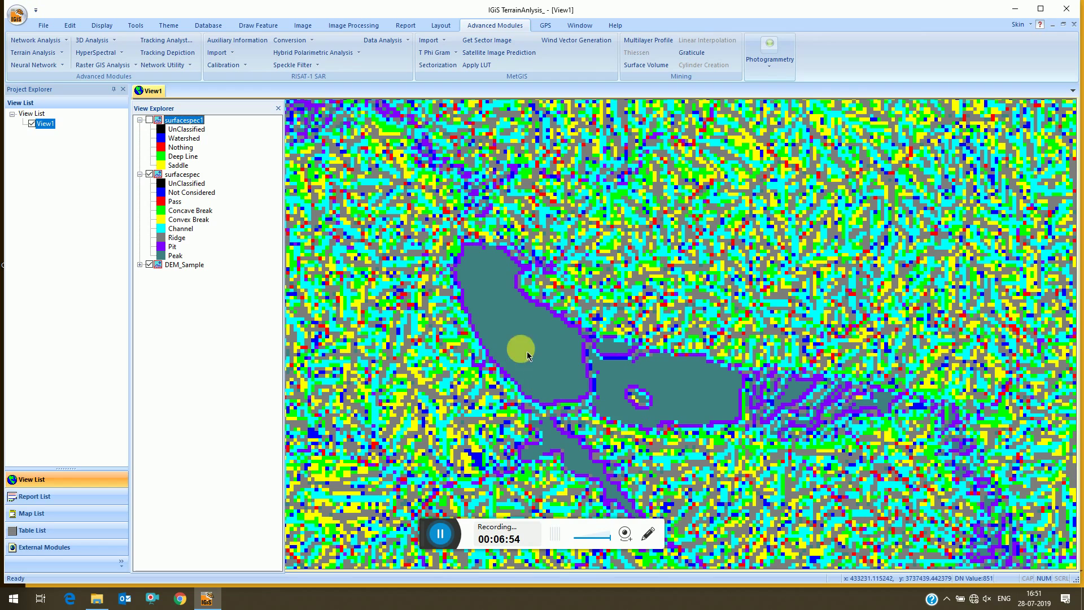
Hide surfacespec, collapse both legends, and remove the surfacespec1 and surfacespec images from the view
click(150, 174)
click(140, 120)
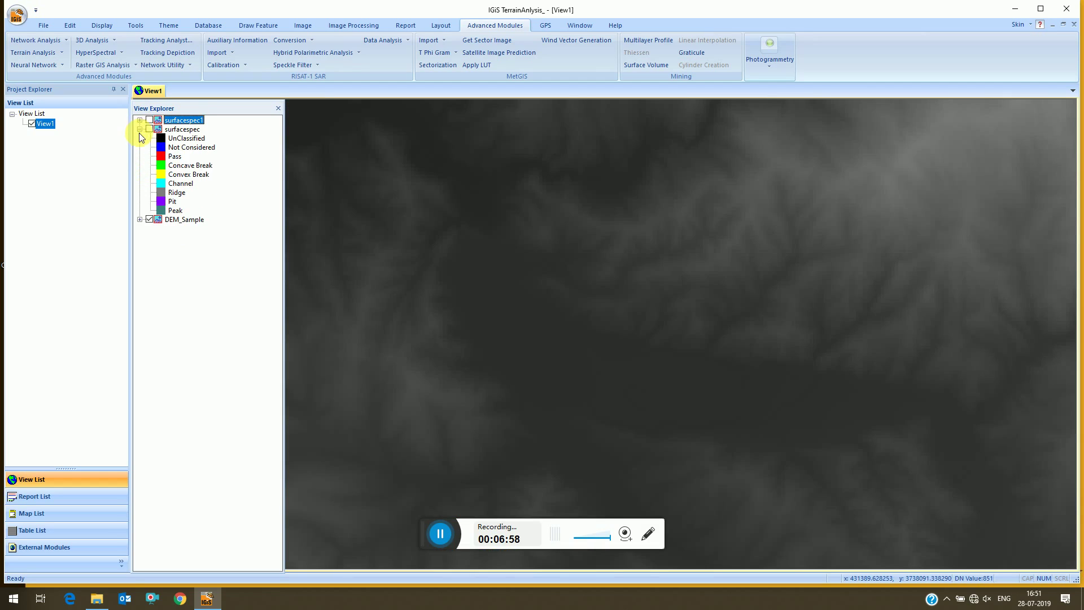
click(139, 128)
right_click(171, 123)
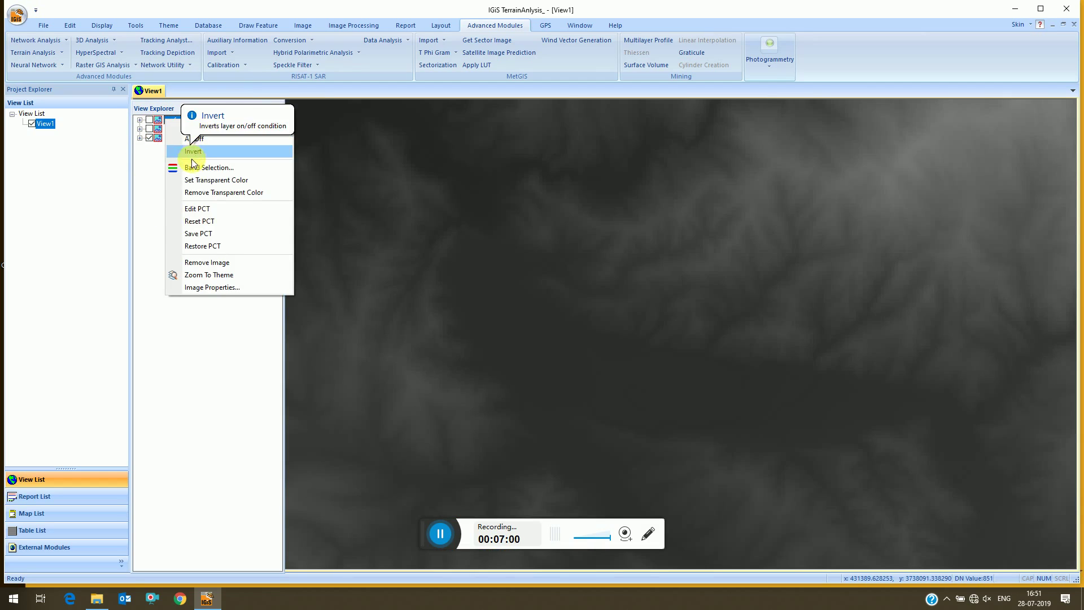
click(218, 262)
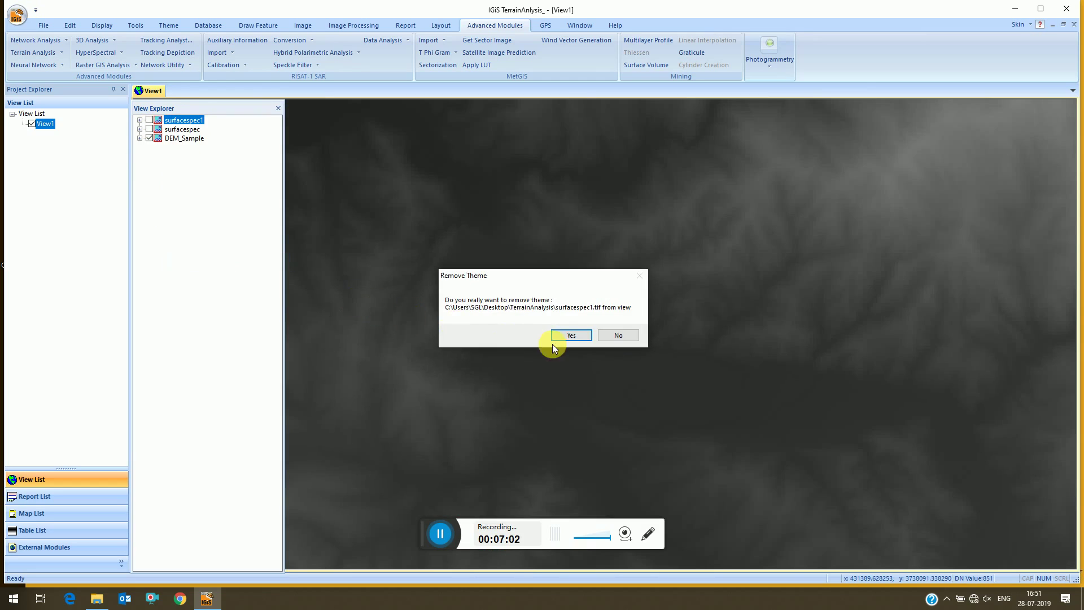
click(566, 338)
right_click(186, 122)
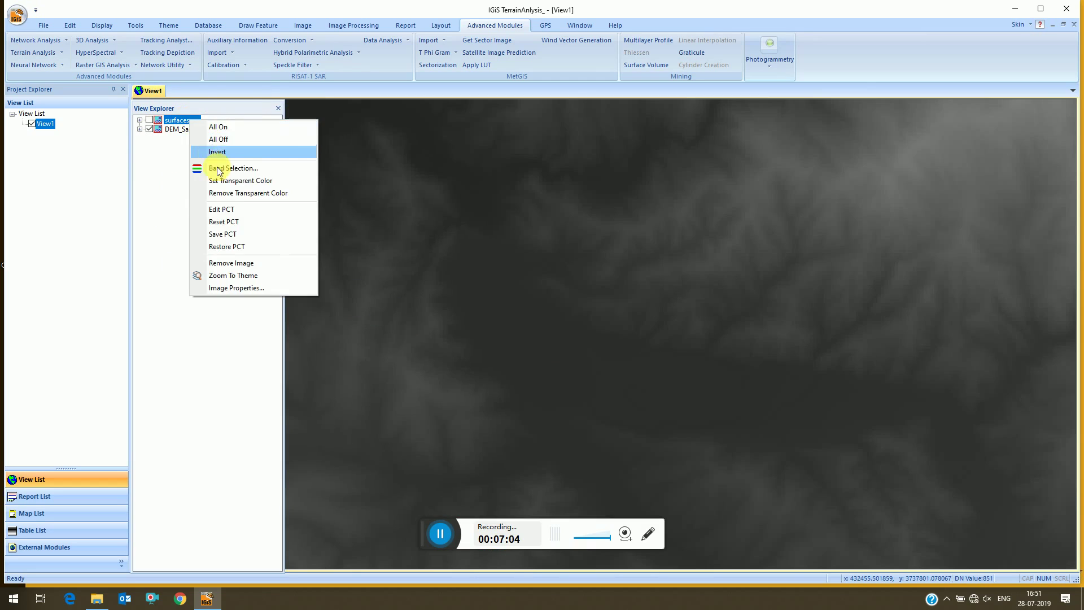
click(218, 262)
click(559, 336)
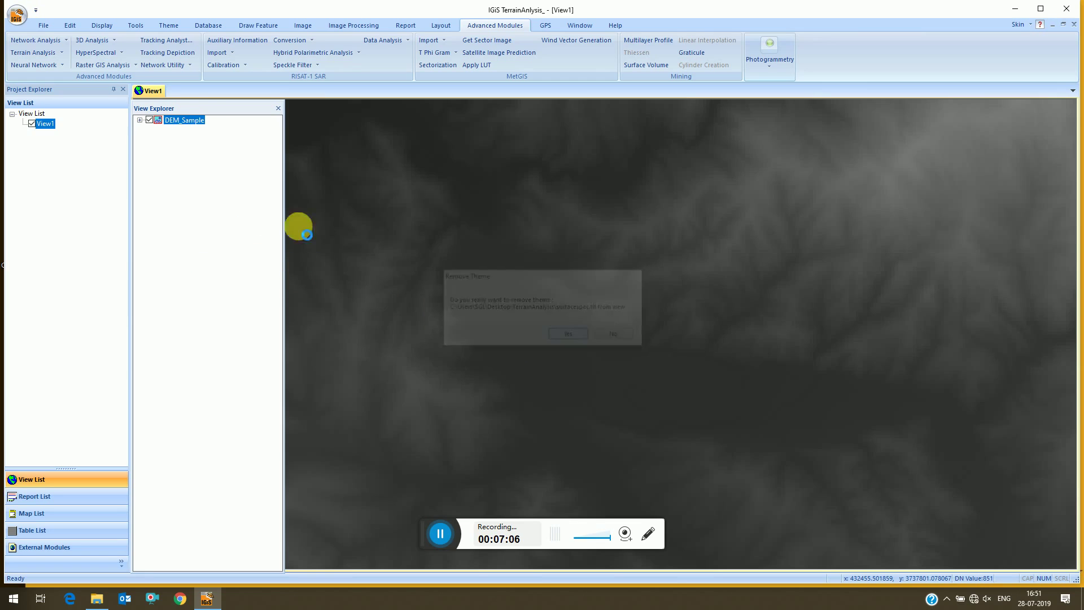
Start the Best Path tool on the full DEM_Sample extent and place one point in the southern lowland and another near the northeastern edge
click(43, 49)
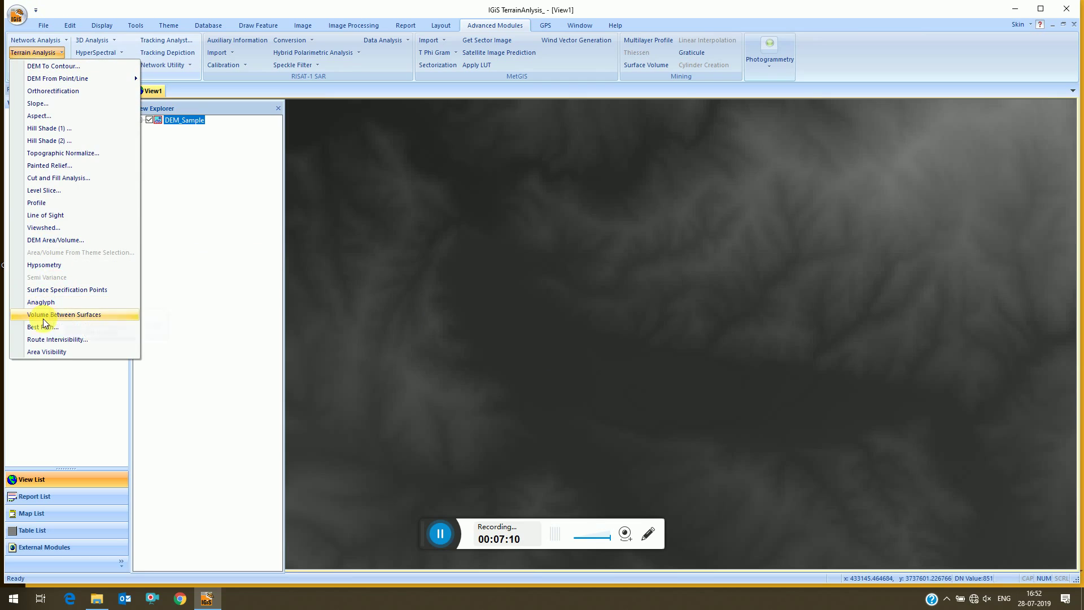
click(63, 327)
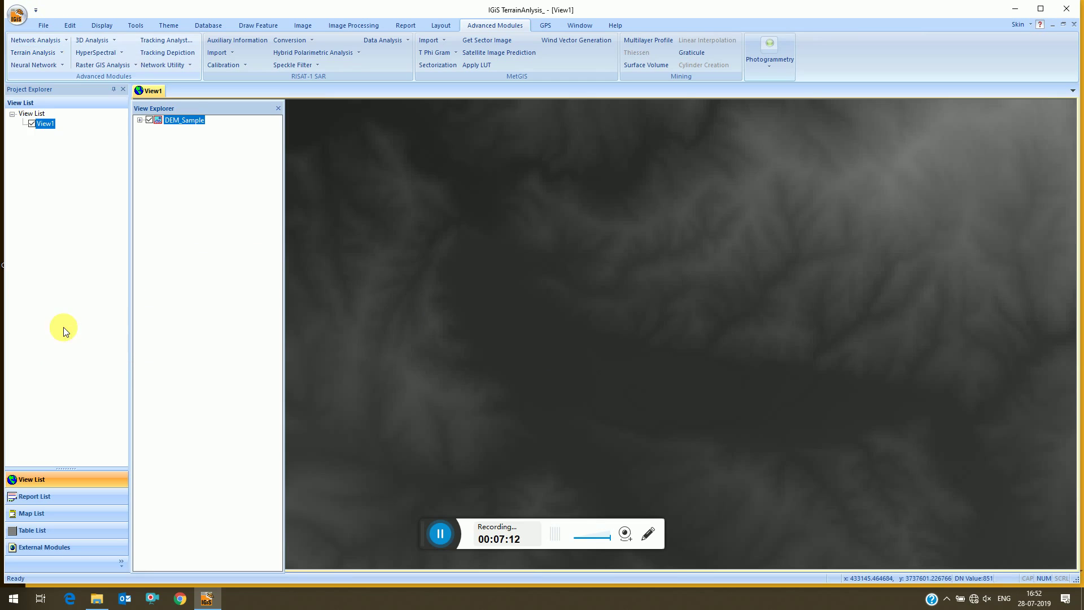
right_click(195, 120)
click(251, 276)
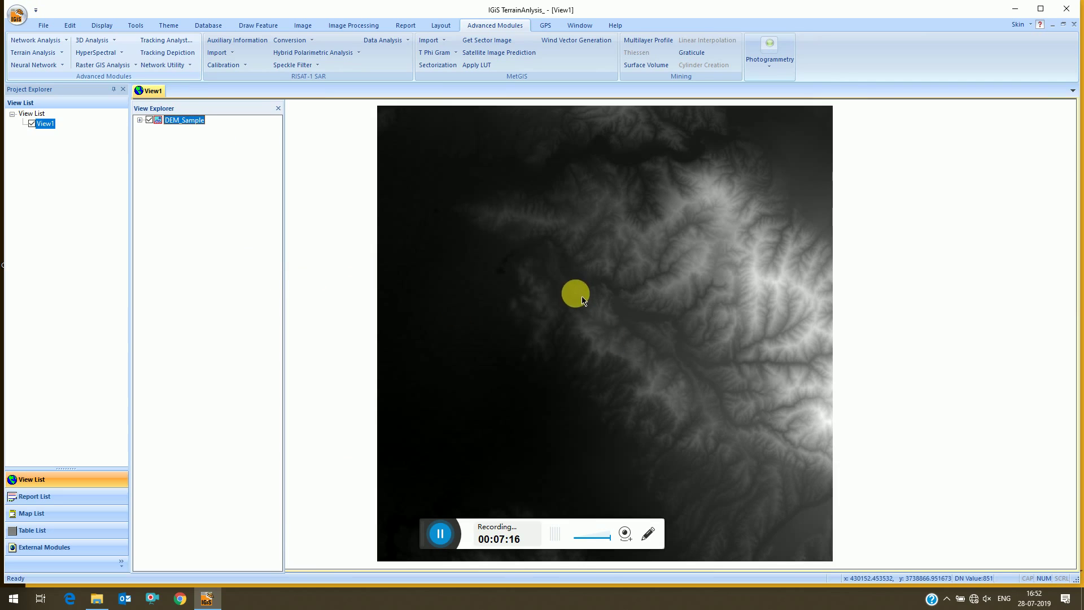
click(630, 440)
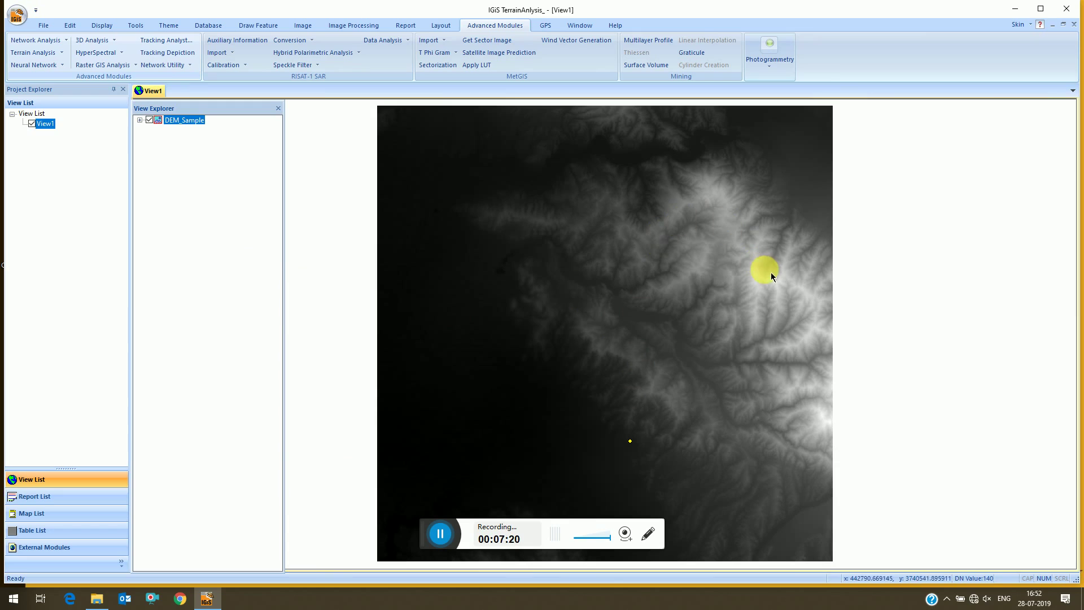
click(799, 212)
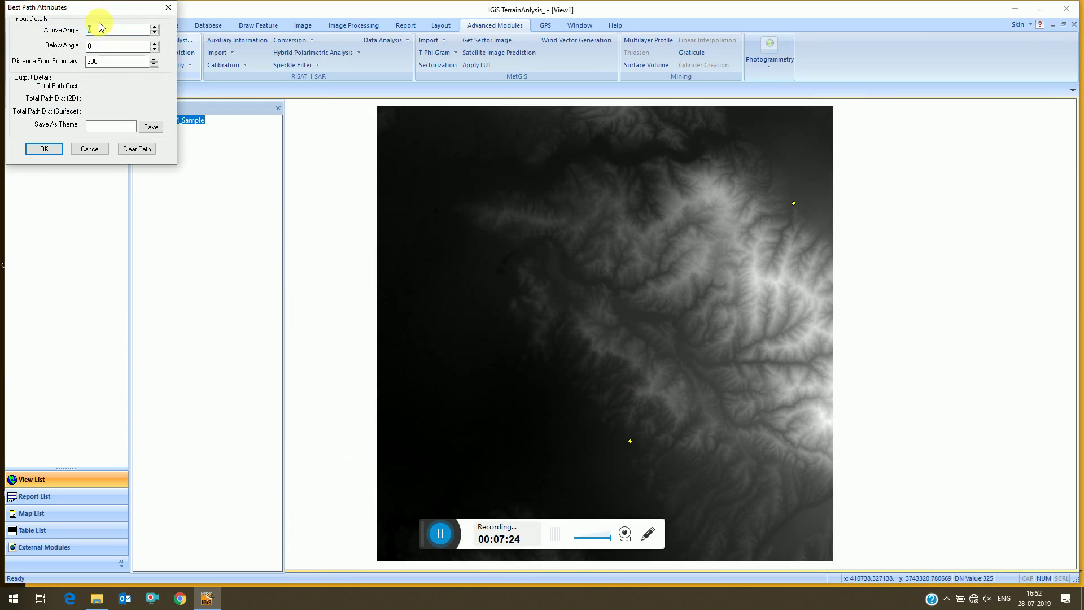
Try to compute the best path with above angle 15, below angle 5, distance from boundary 100 and theme name bestpath1
double_click(100, 30)
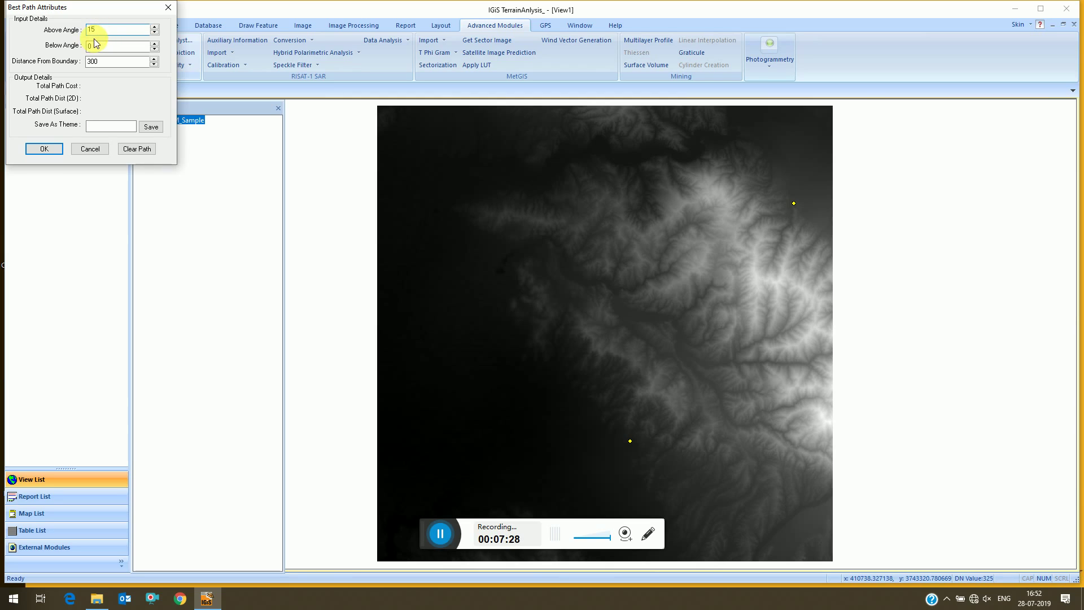
double_click(92, 45)
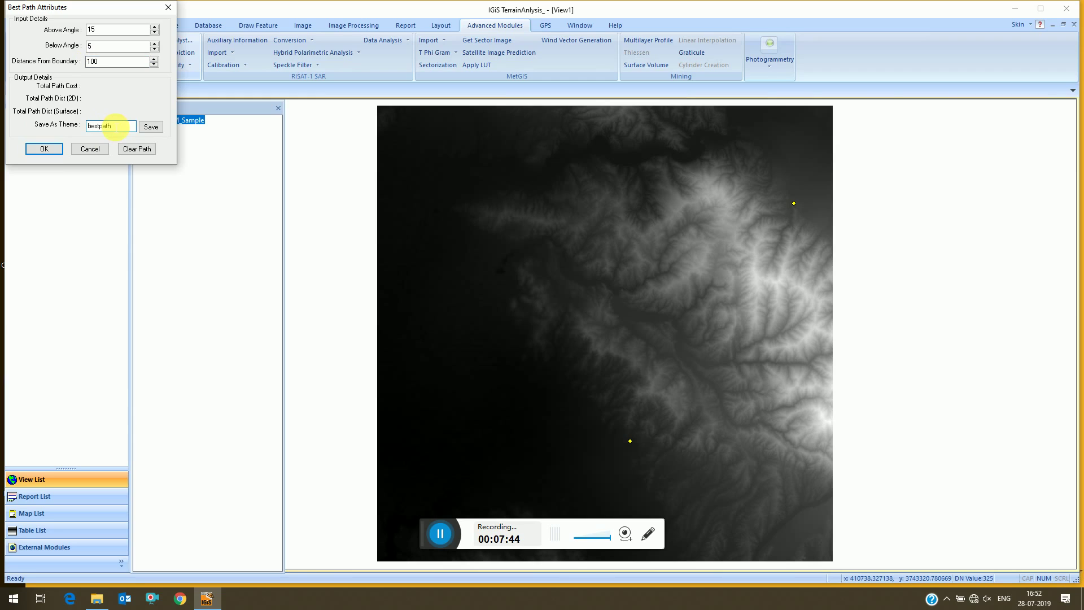
click(43, 150)
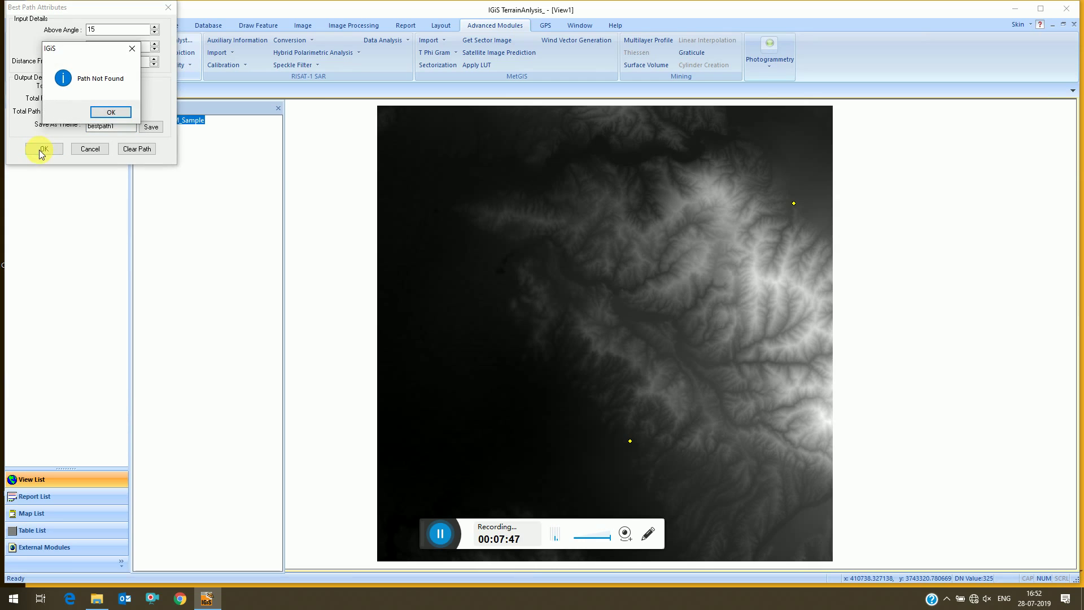
click(110, 112)
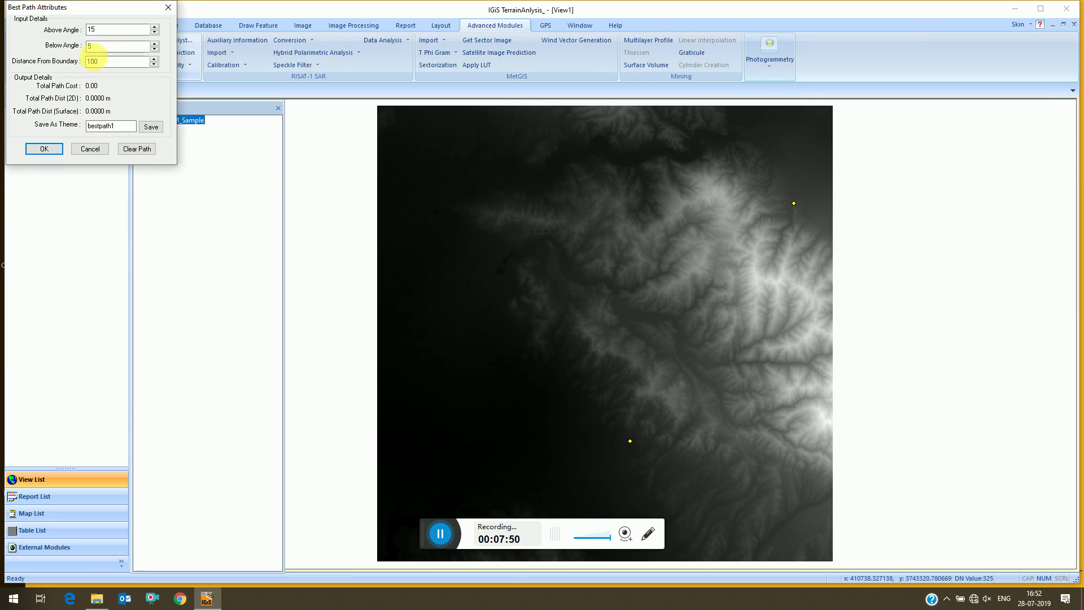
Set the below angle to 10 and the above angle to 20, and try to compute the best path again
drag(95, 47, 61, 51)
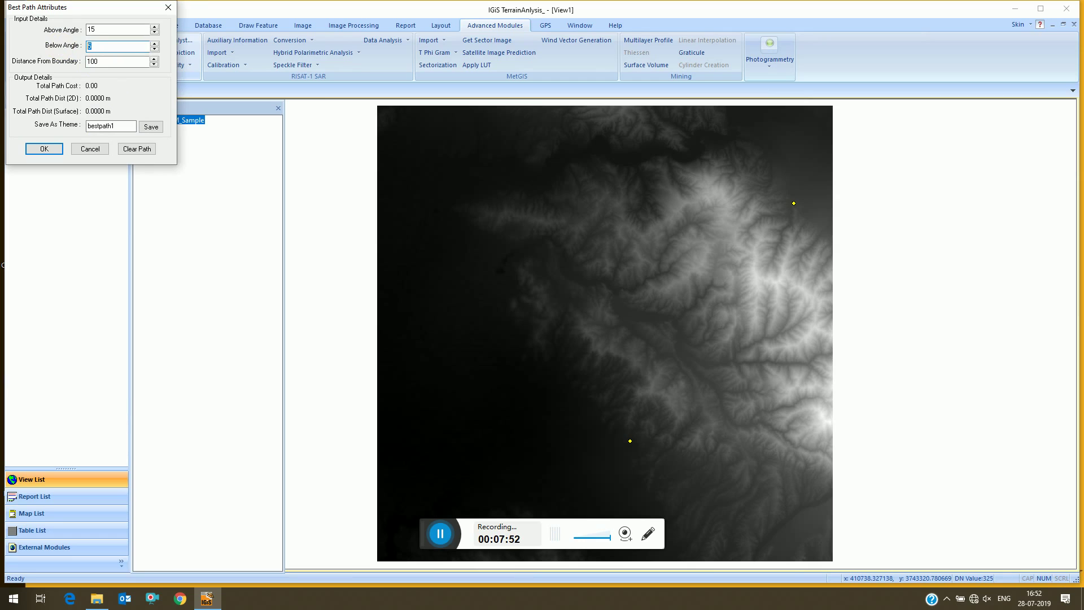
drag(109, 29, 20, 22)
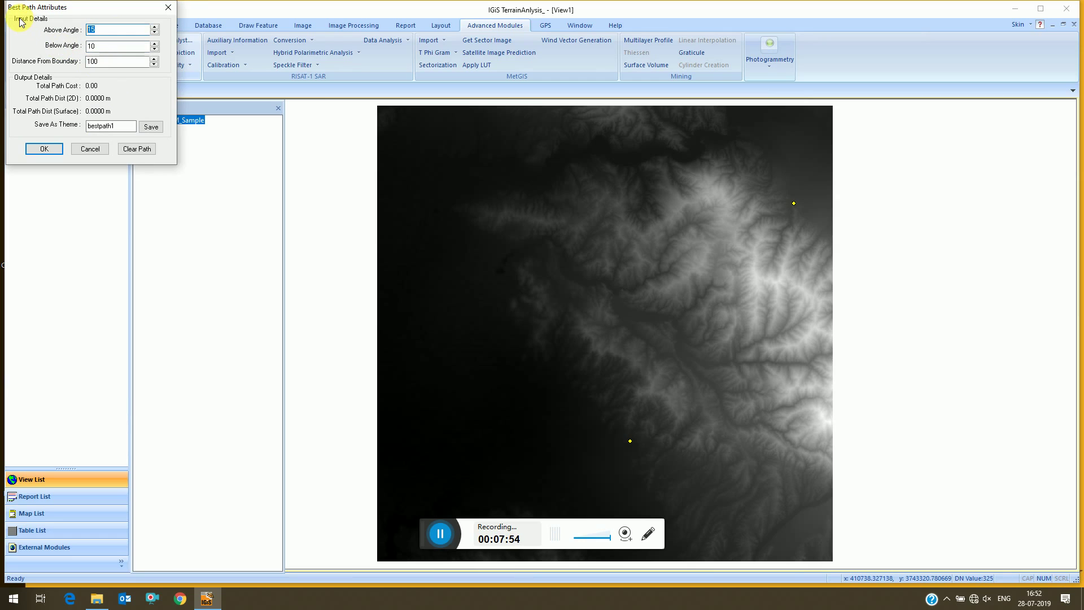
text(20)
click(44, 149)
click(100, 115)
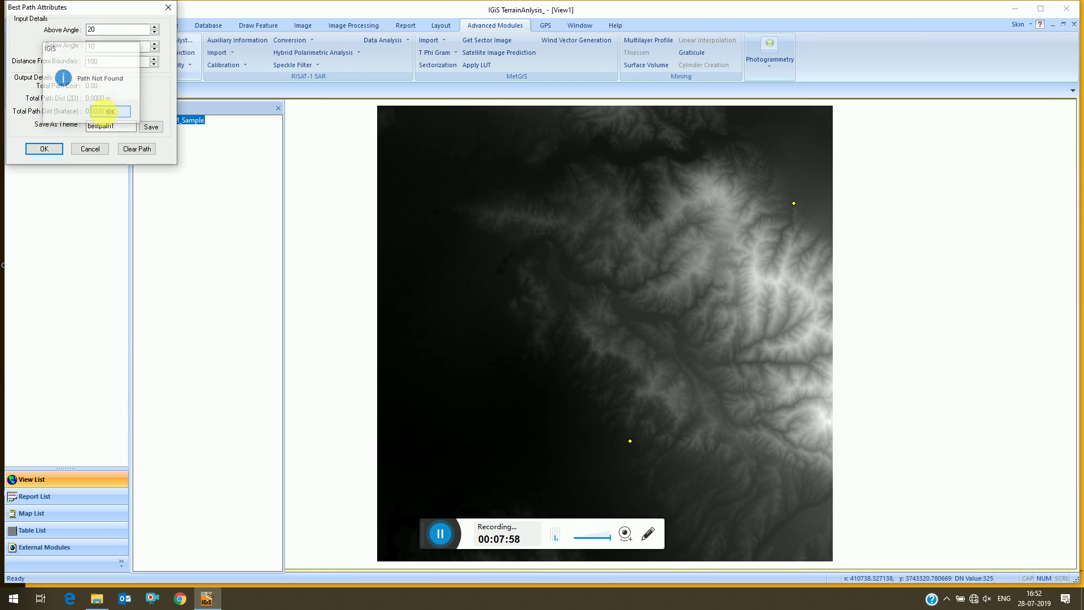
Compute the best path between the two points with above angle 40 and below angle 20
drag(106, 47, 37, 45)
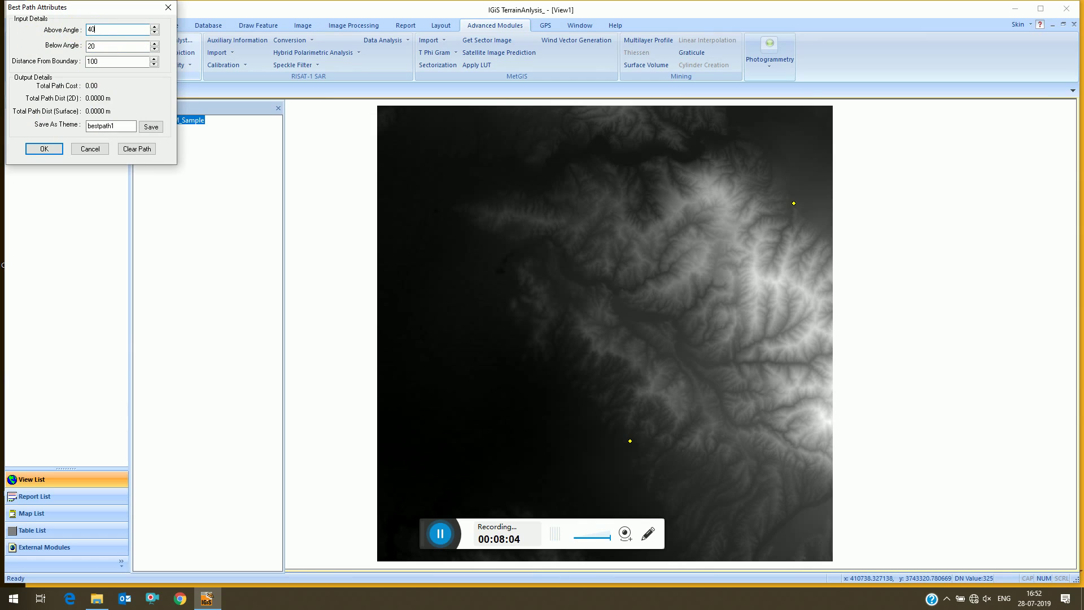
click(59, 152)
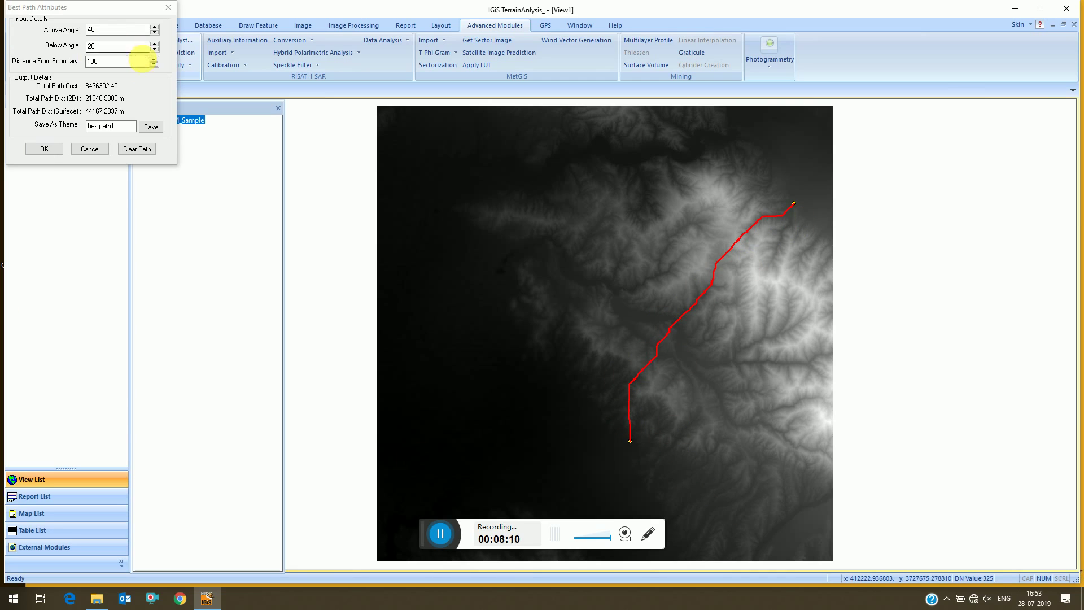
Recompute the best path with above angle 60 and below angle 20, and again with below angle 50
double_click(104, 46)
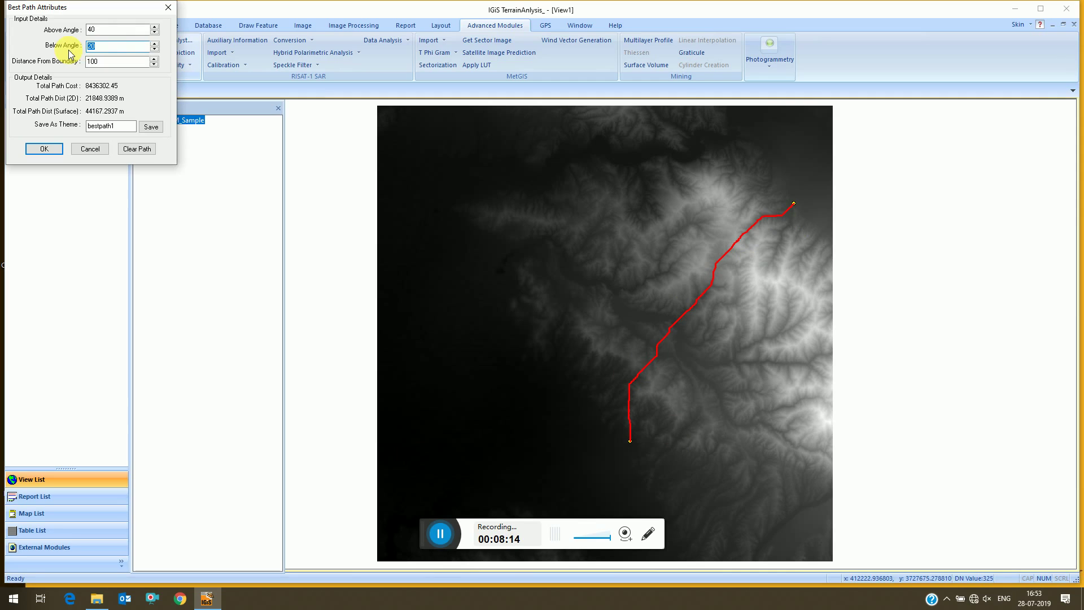
double_click(90, 29)
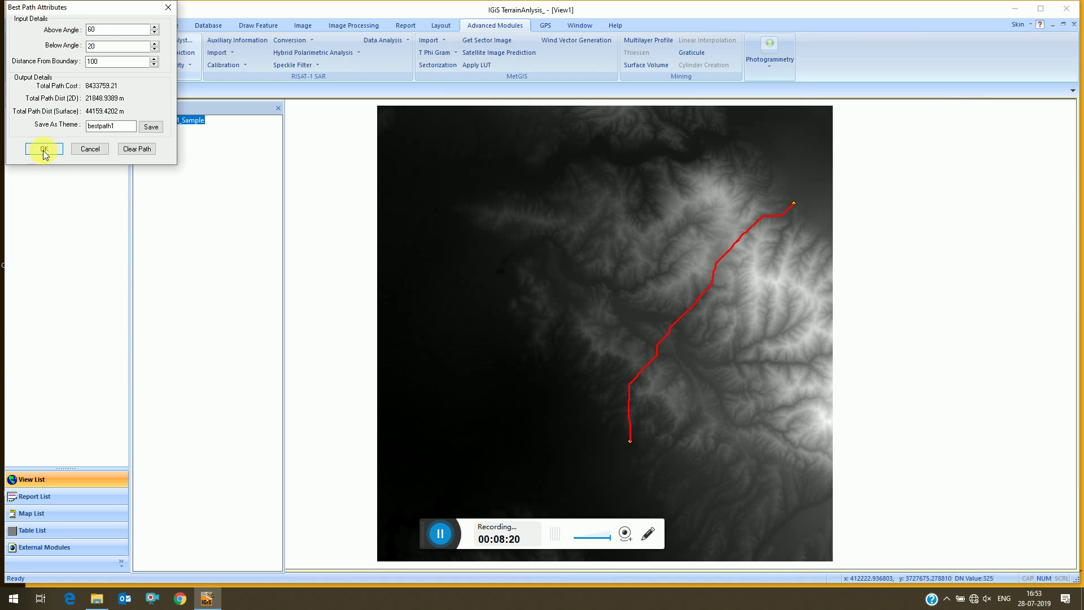
double_click(107, 47)
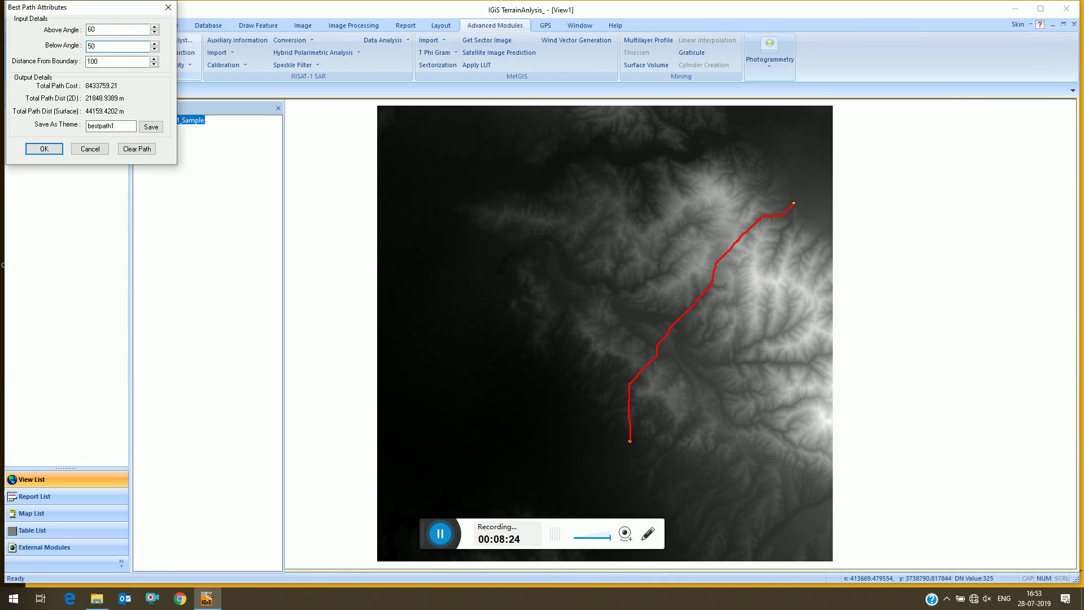
click(44, 148)
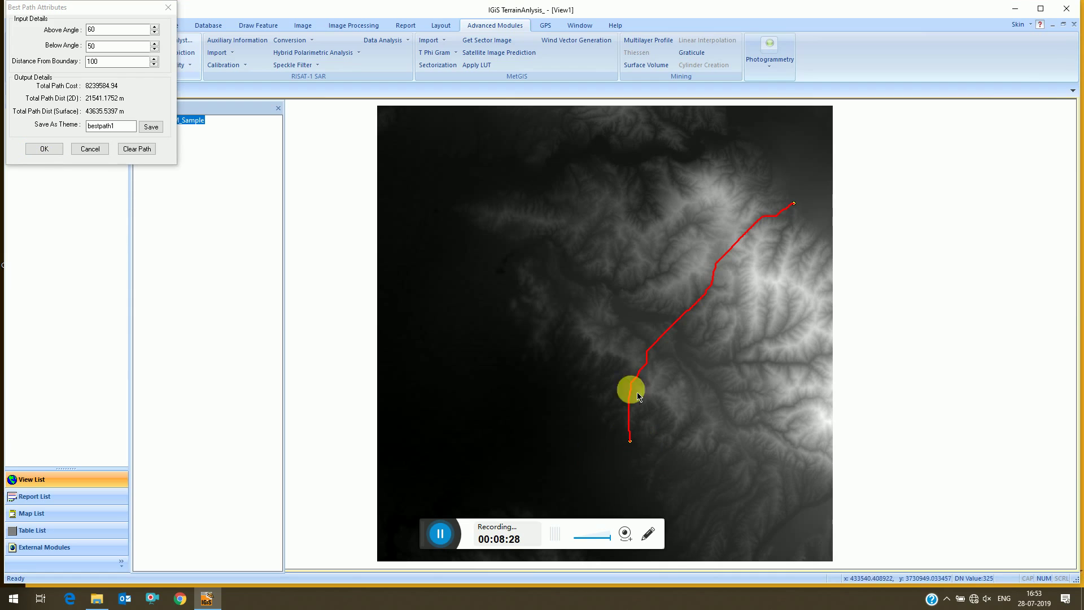
Set the distance from boundary to 300, below angle to 30 and above angle to 70, and recompute the best path
click(39, 66)
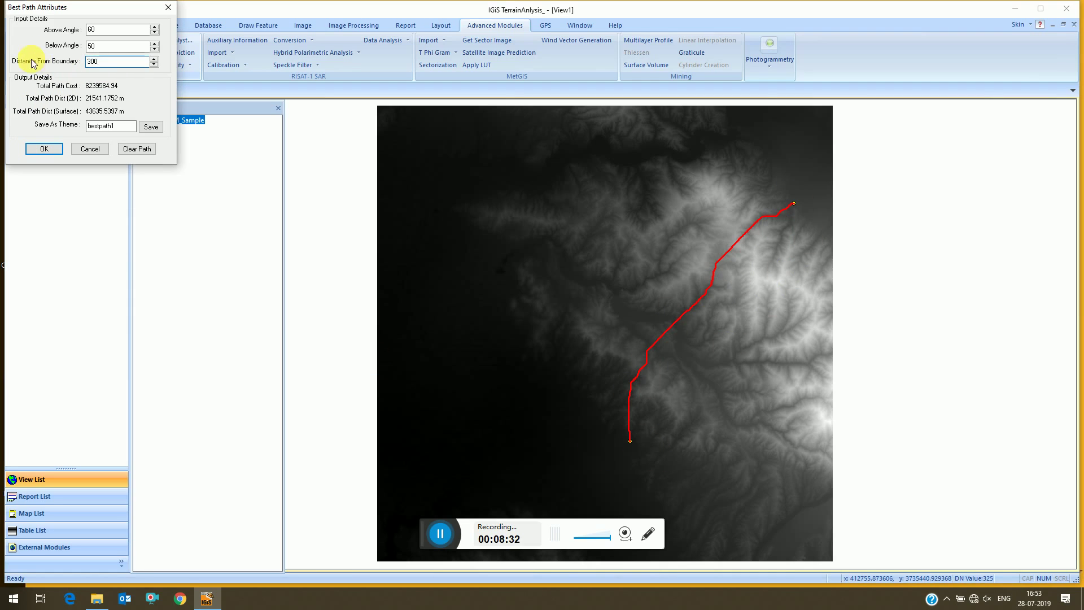
text(300)
click(60, 52)
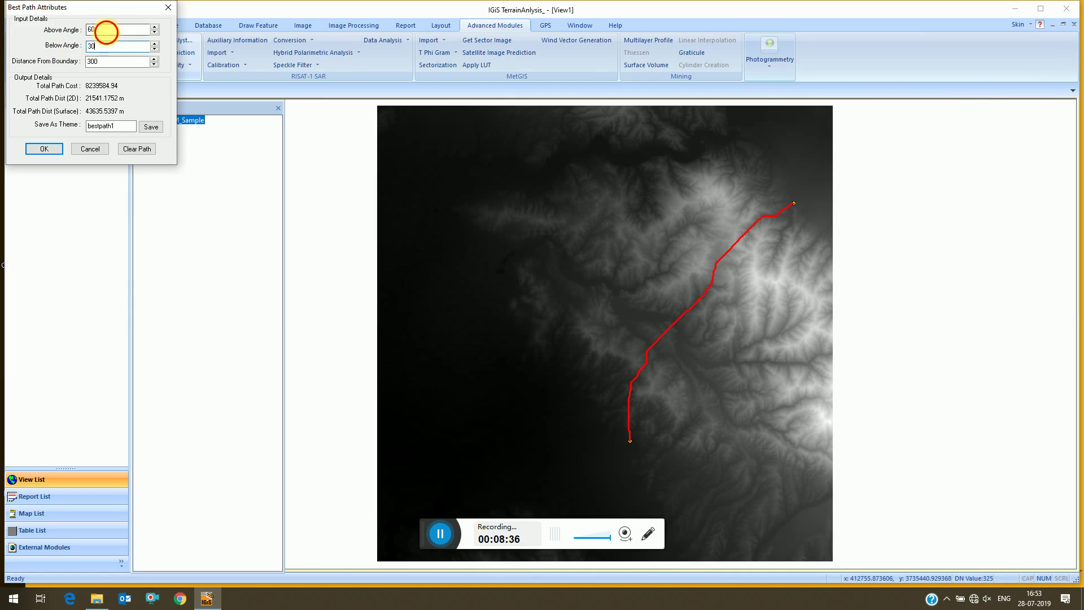
click(90, 29)
text(70)
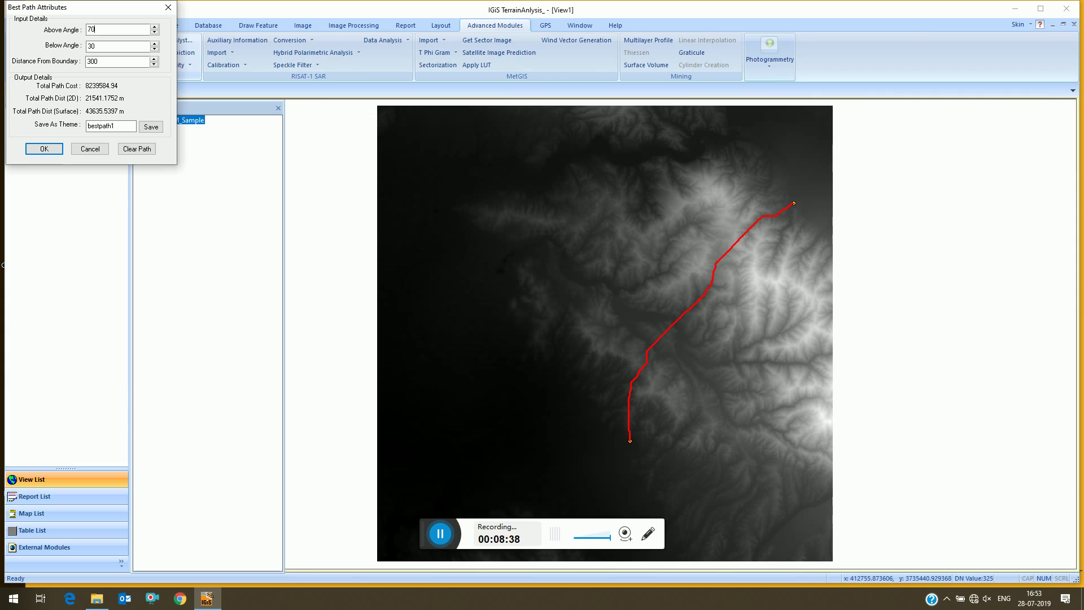
click(52, 151)
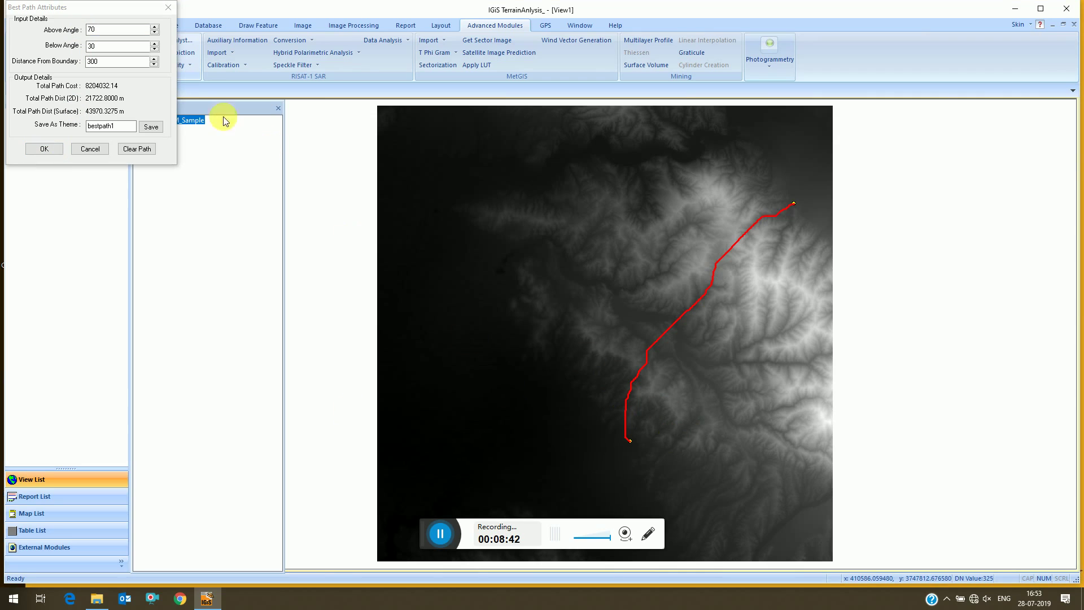
Try to recompute the best path with the below angle reduced to 10
double_click(92, 46)
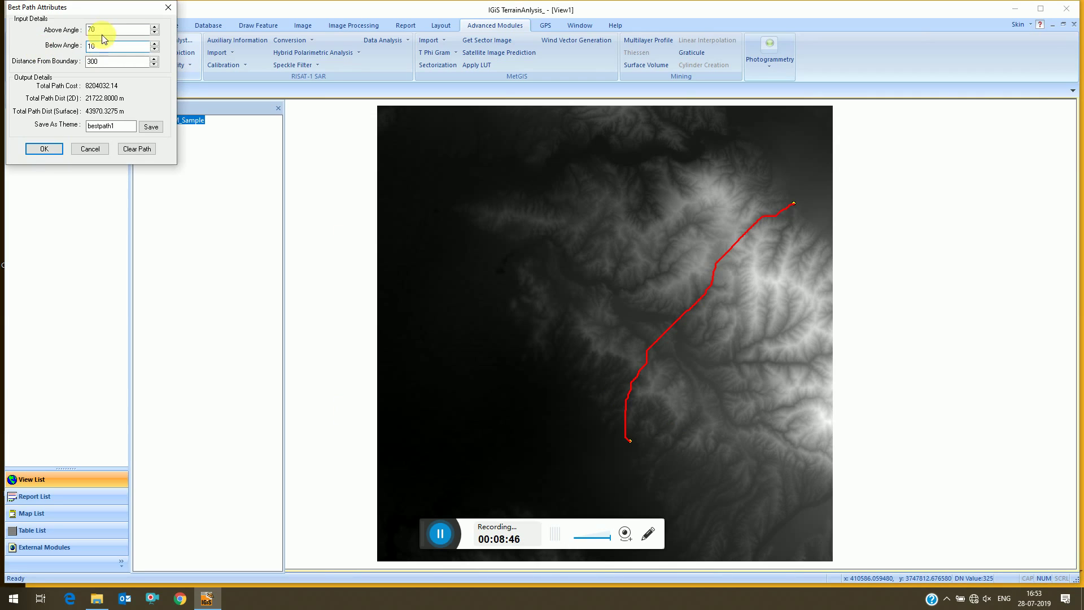
click(40, 150)
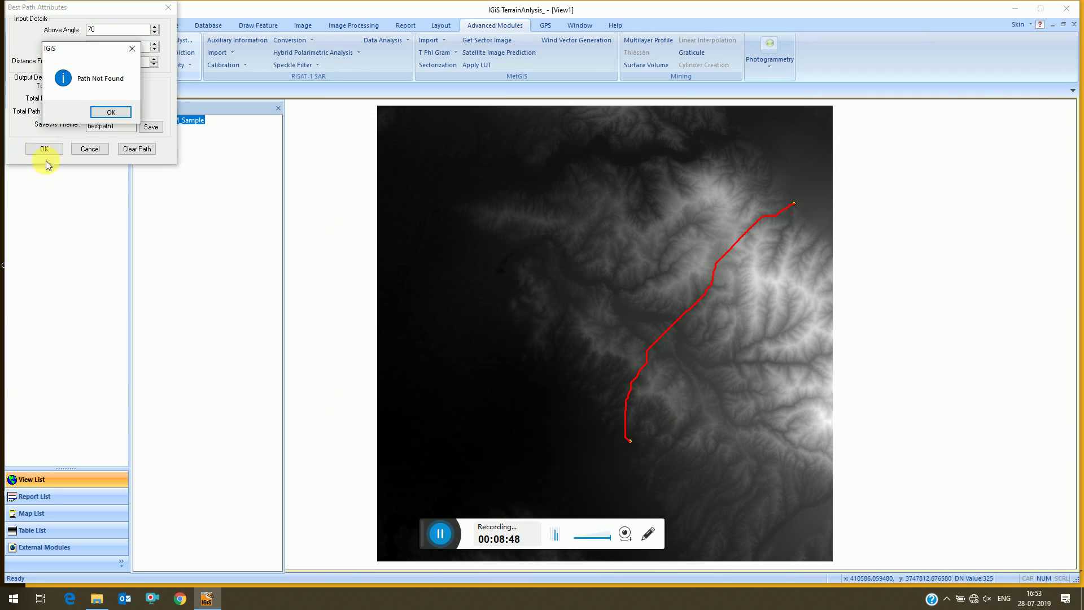
click(110, 111)
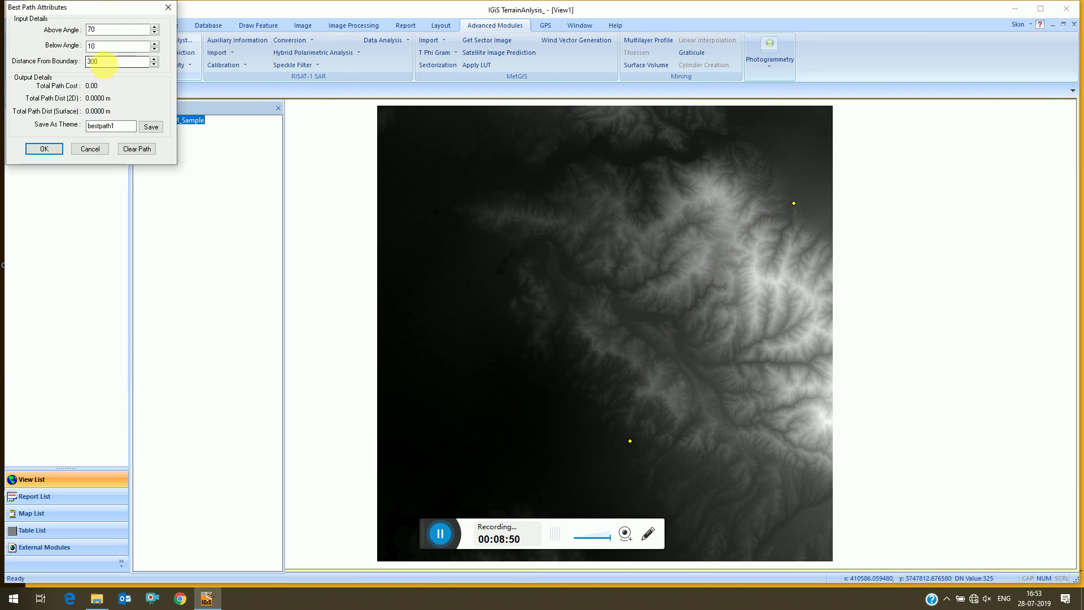
Set the below angle to 18 and the above angle to 50, and recompute the best path
double_click(97, 45)
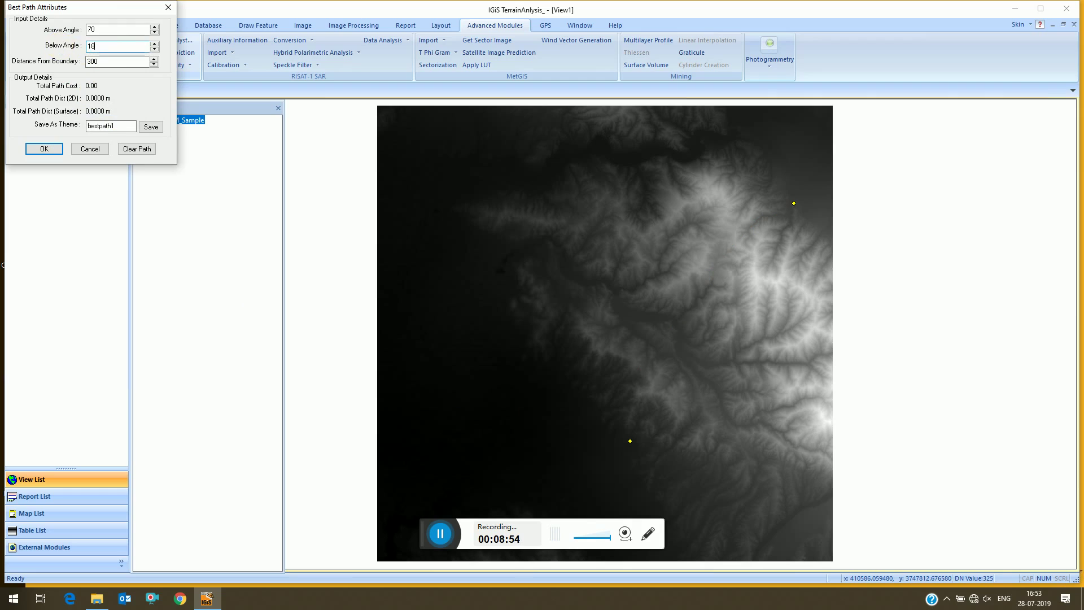
text(18)
double_click(93, 30)
text(5)
click(44, 148)
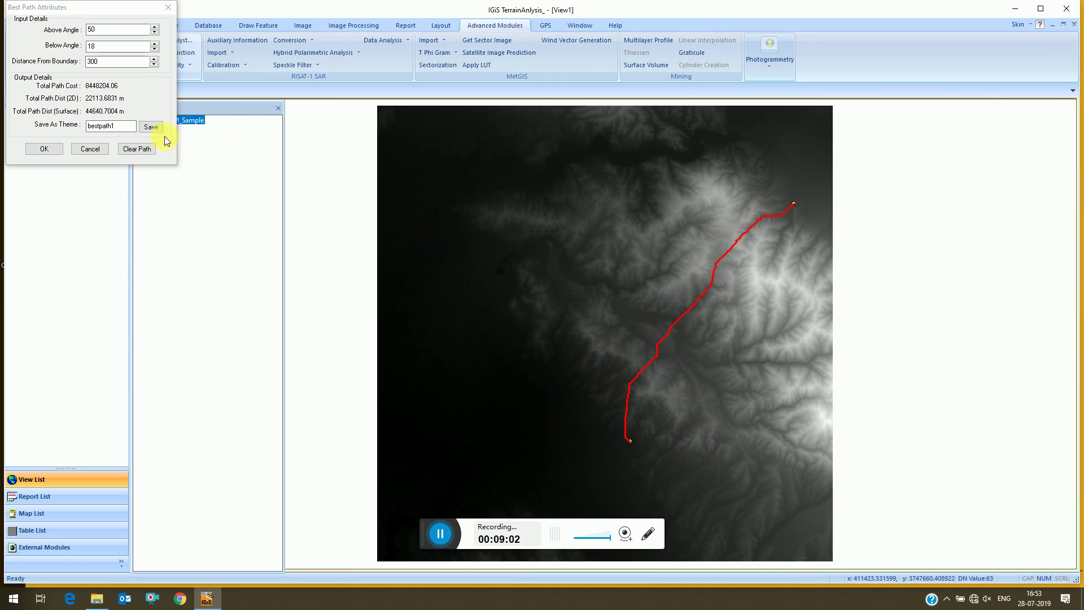
Clear the path and compute one between a new point in the northwestern lowland and another on the south-central ridge
click(137, 148)
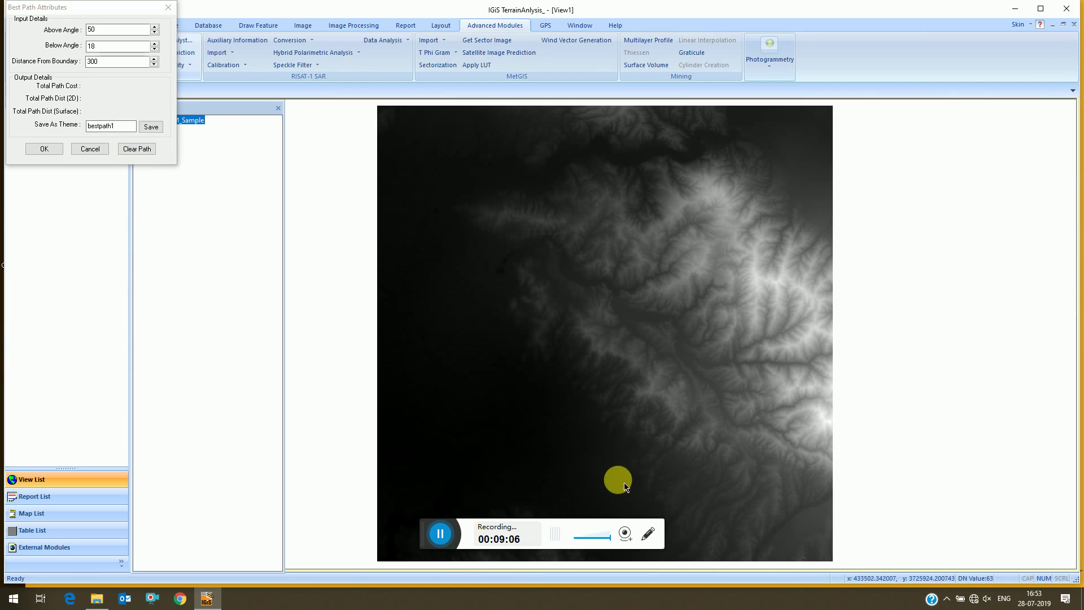
click(488, 193)
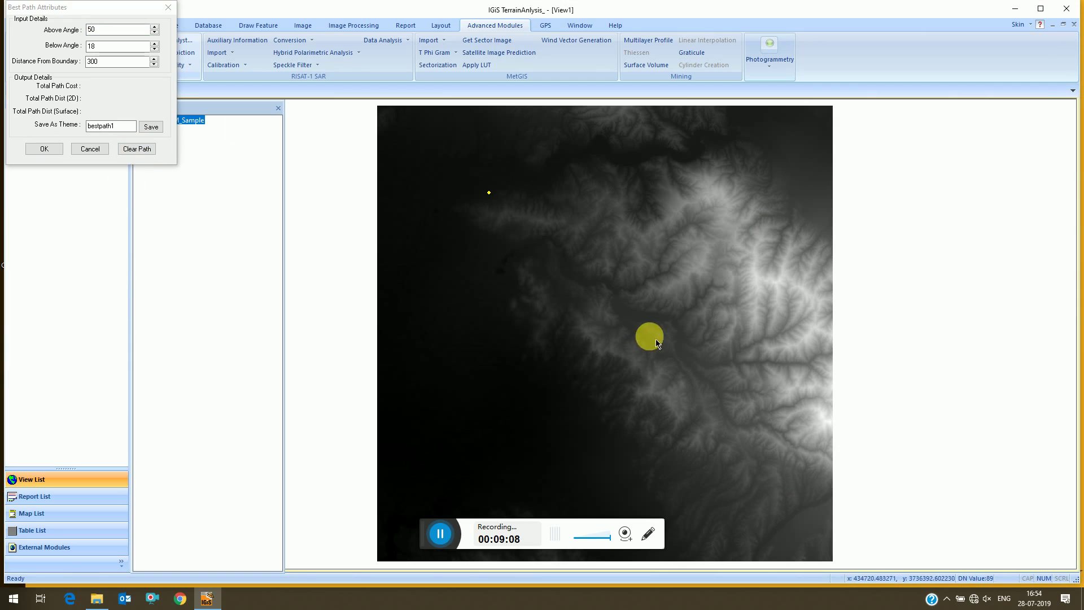
click(647, 390)
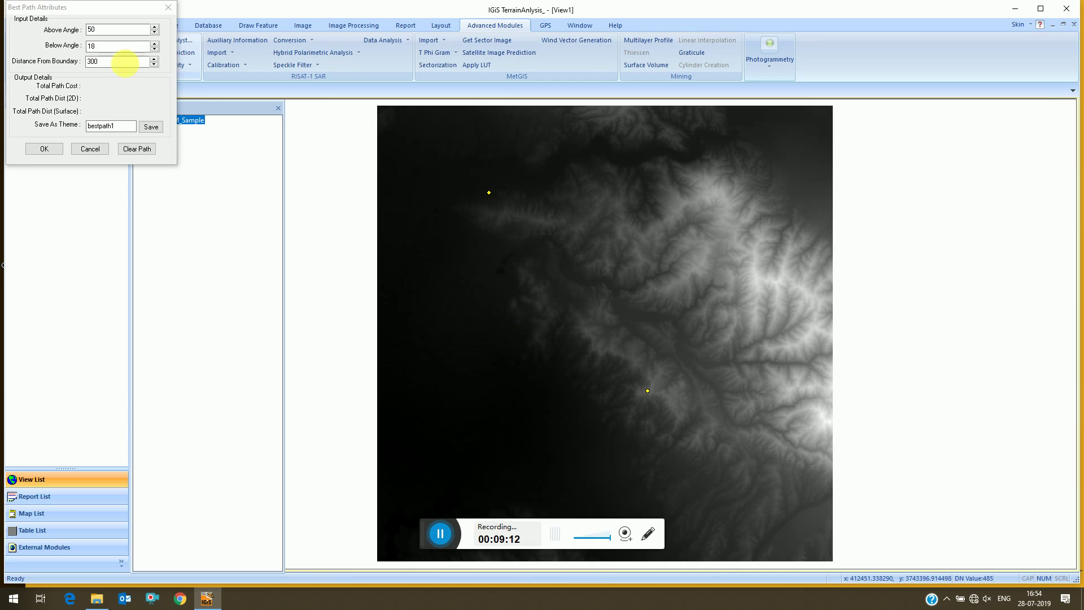
click(46, 150)
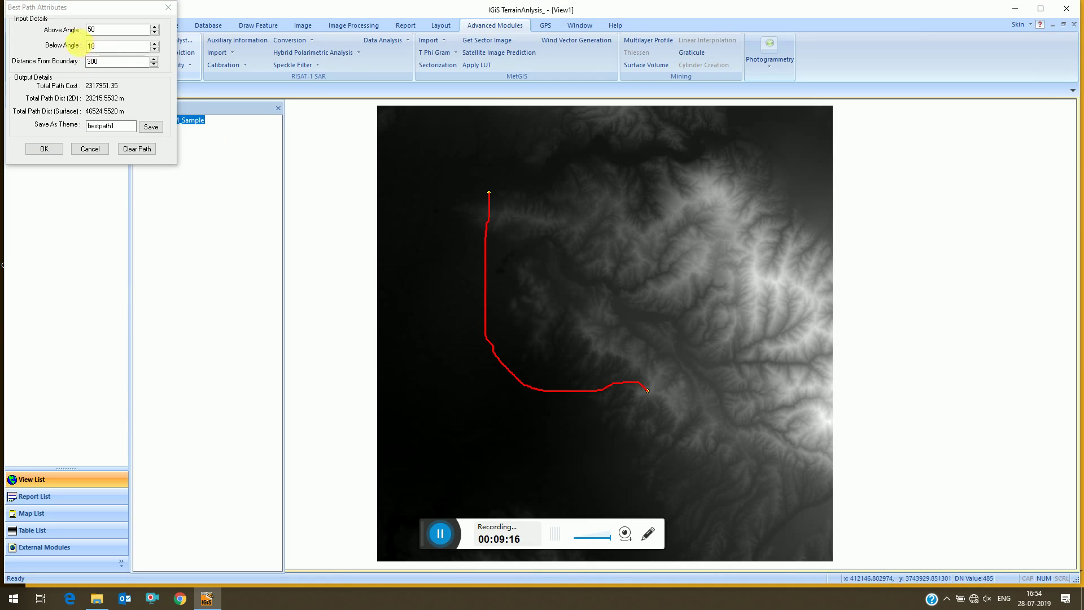
Recompute the path between the new points with below angle 30, and again with below angle 10
drag(109, 46, 76, 46)
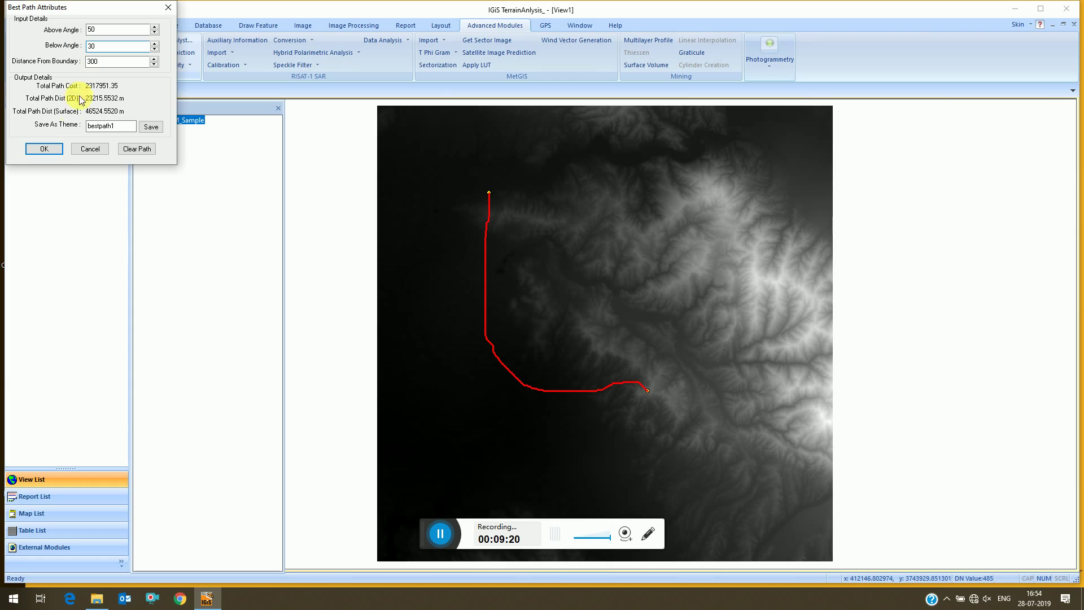
click(48, 149)
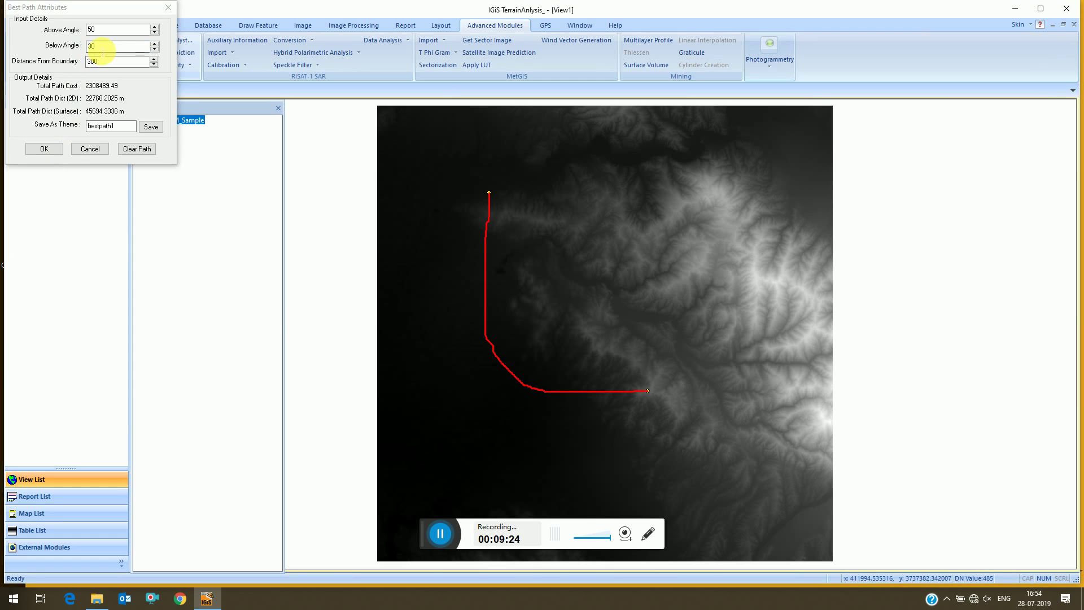
drag(103, 48, 61, 47)
text(1)
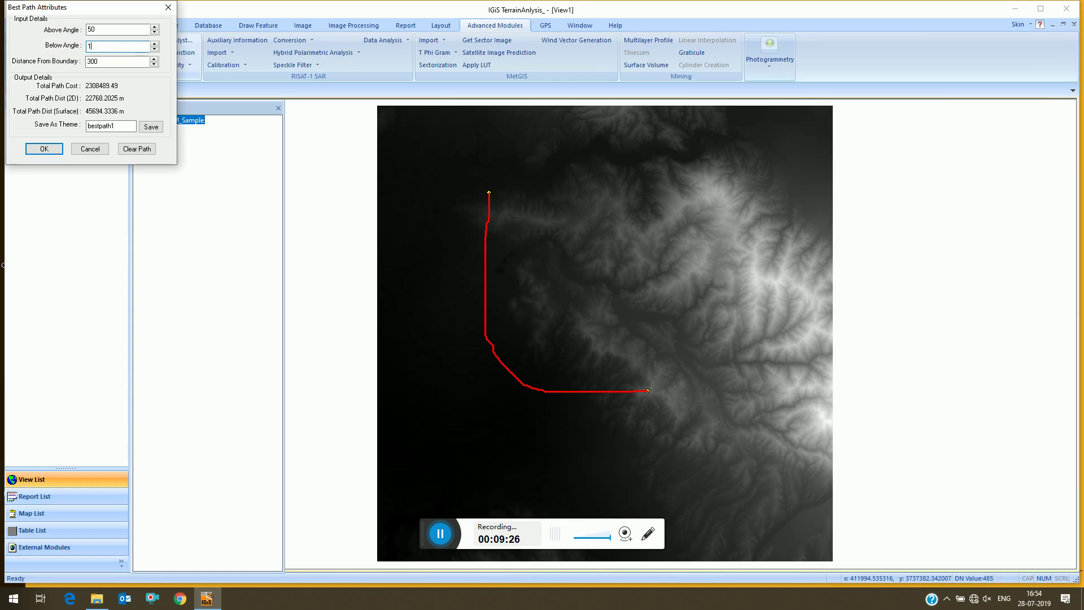
text(0)
click(43, 149)
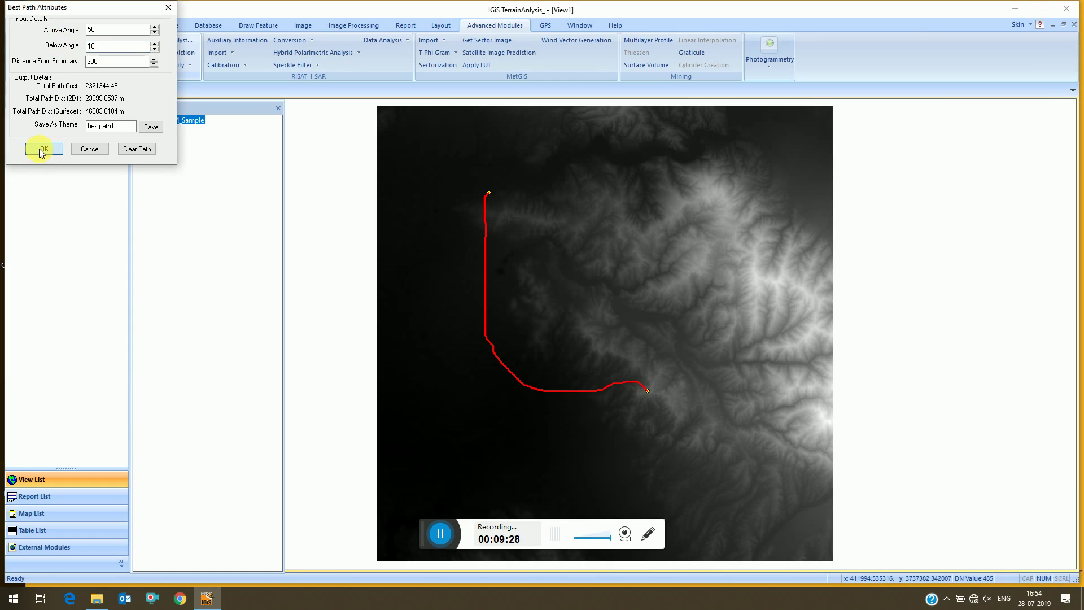
Recompute the path with below angle 5 and above angle 15, and close the Best Path tool without saving a theme
drag(138, 47, 23, 36)
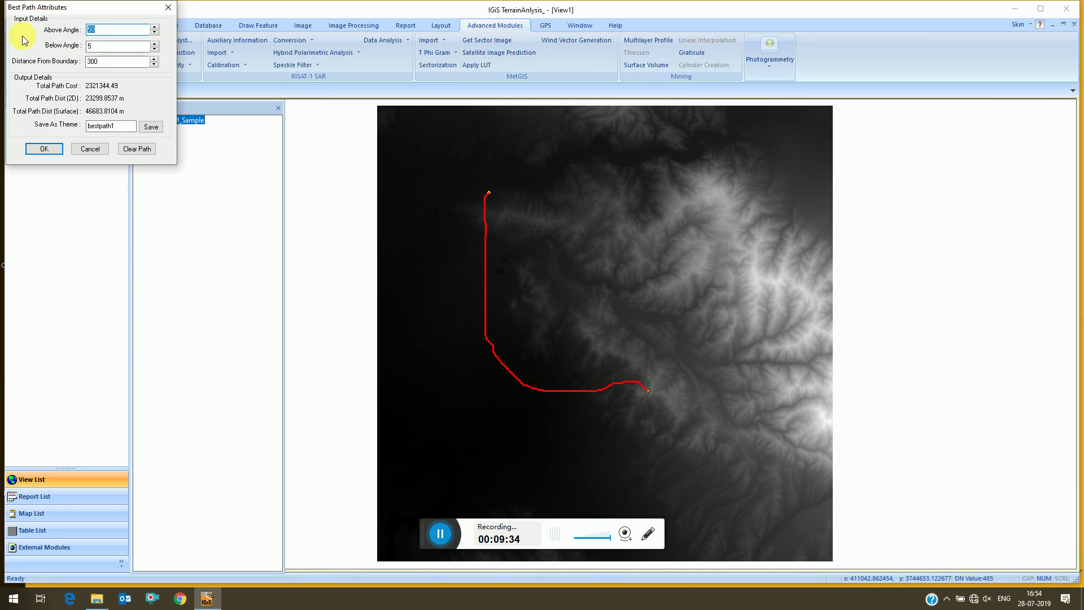
click(44, 148)
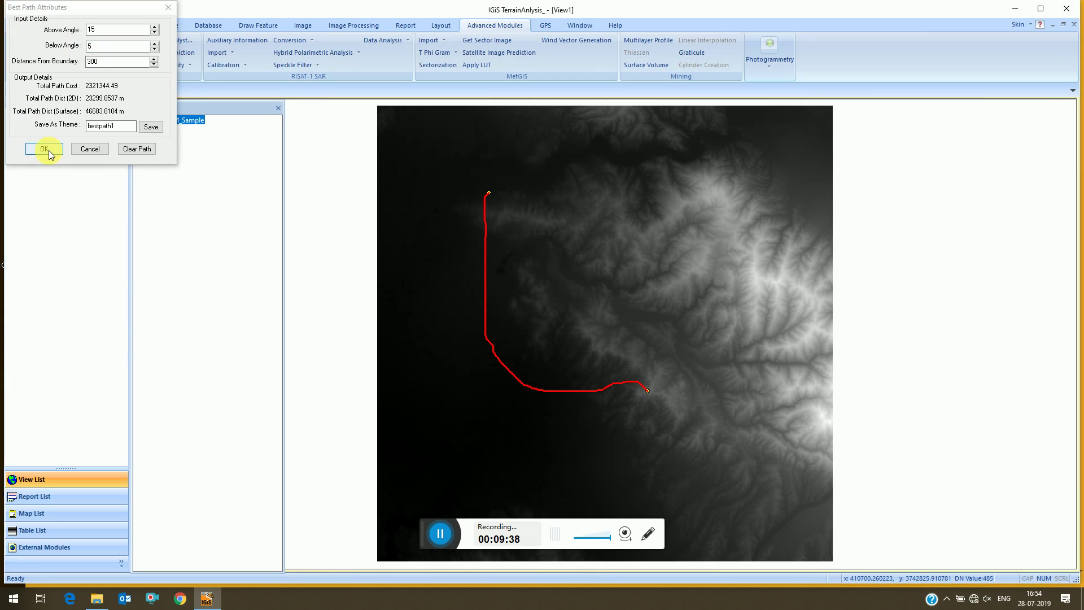
click(49, 150)
click(482, 216)
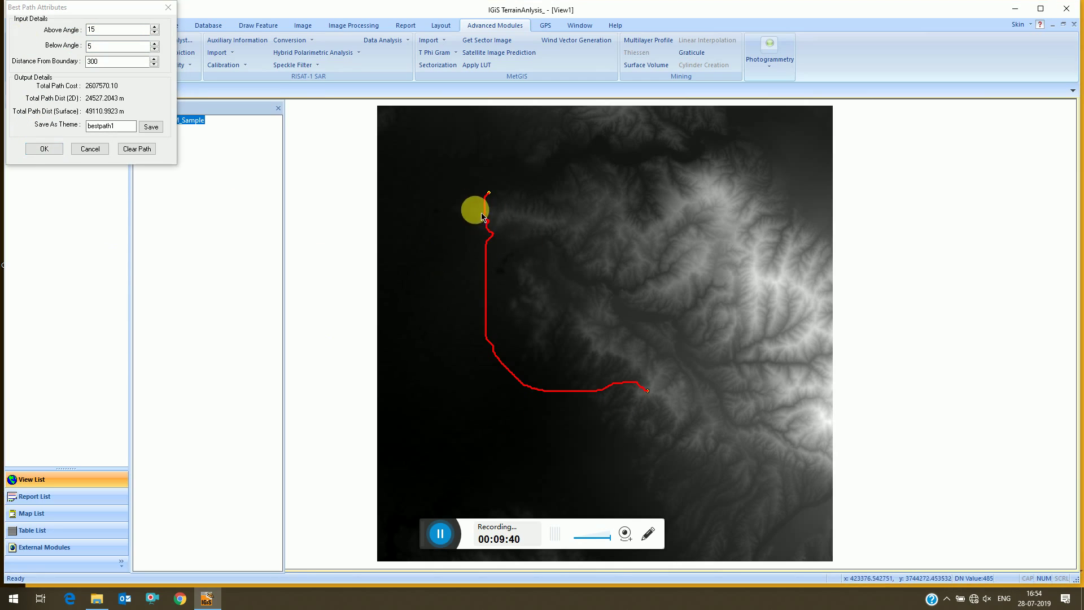
click(90, 148)
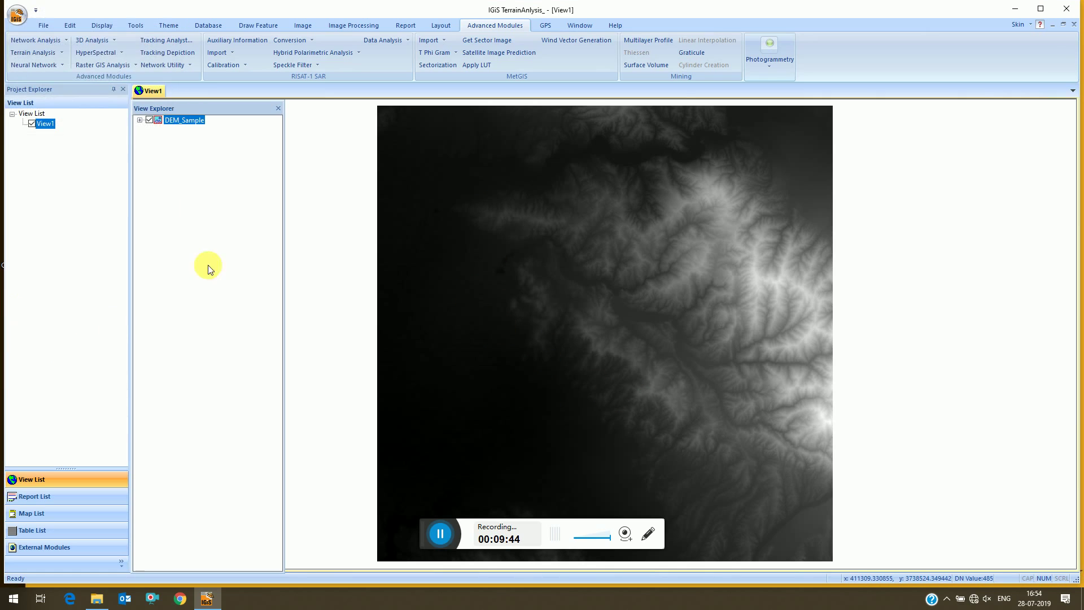
click(39, 52)
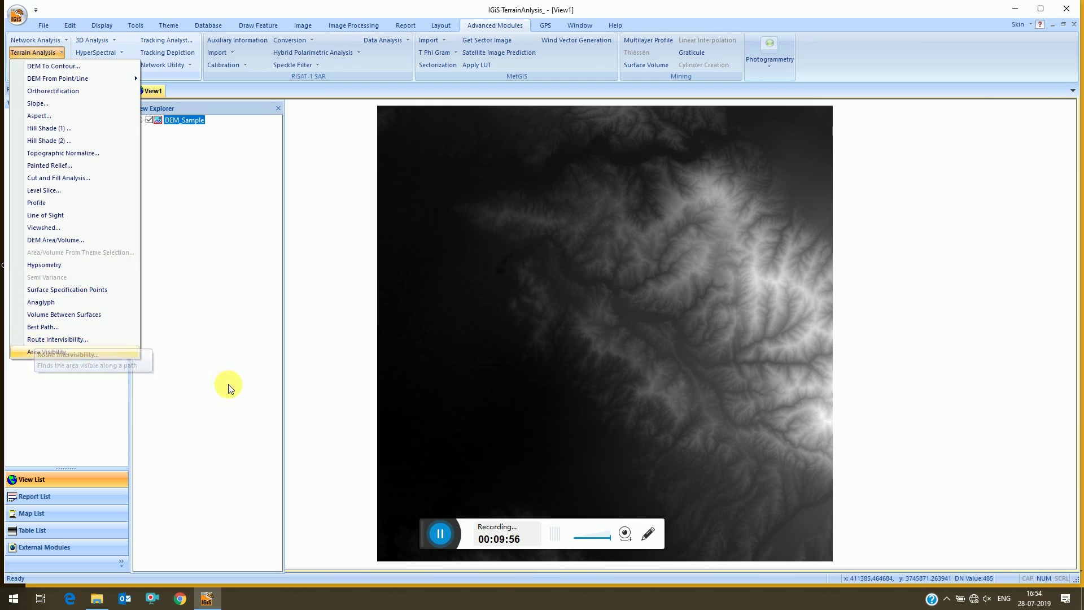
click(440, 533)
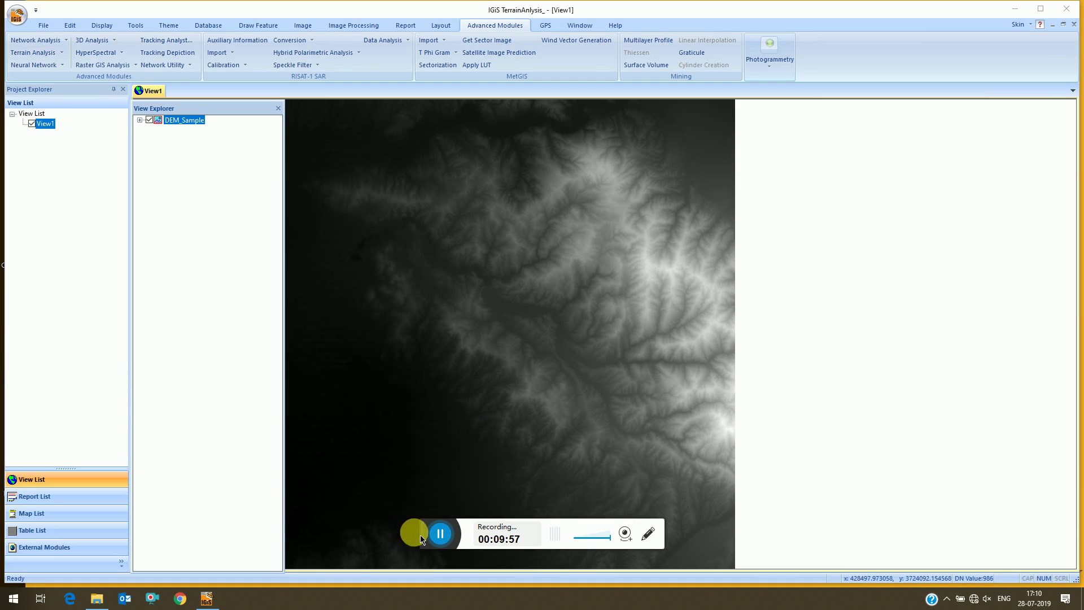
Start the Area Visibility analysis with observed points taken from the view and a start angle of 30
click(34, 52)
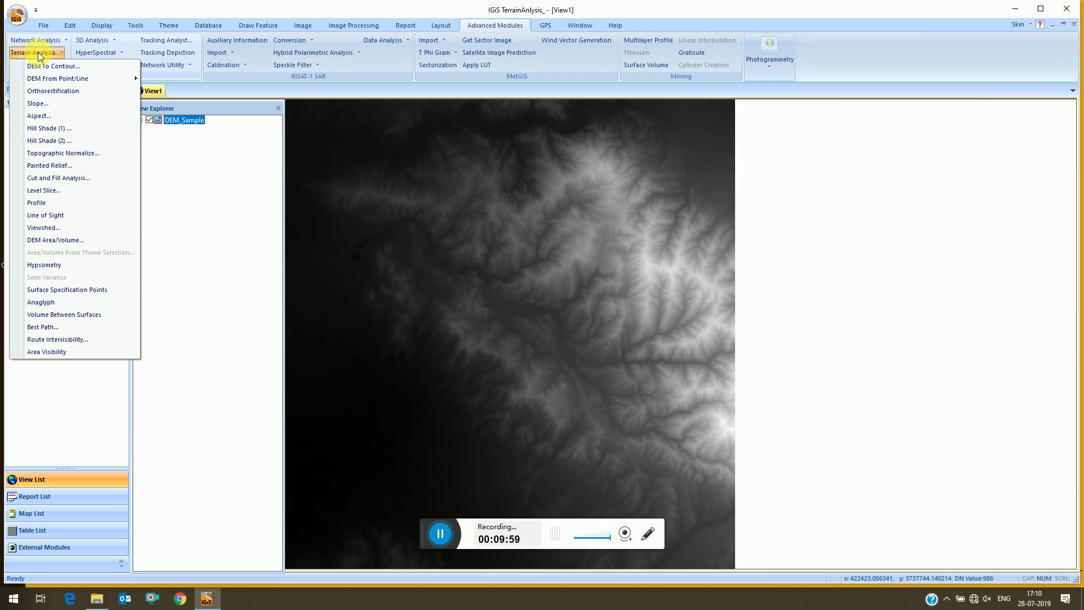
click(57, 351)
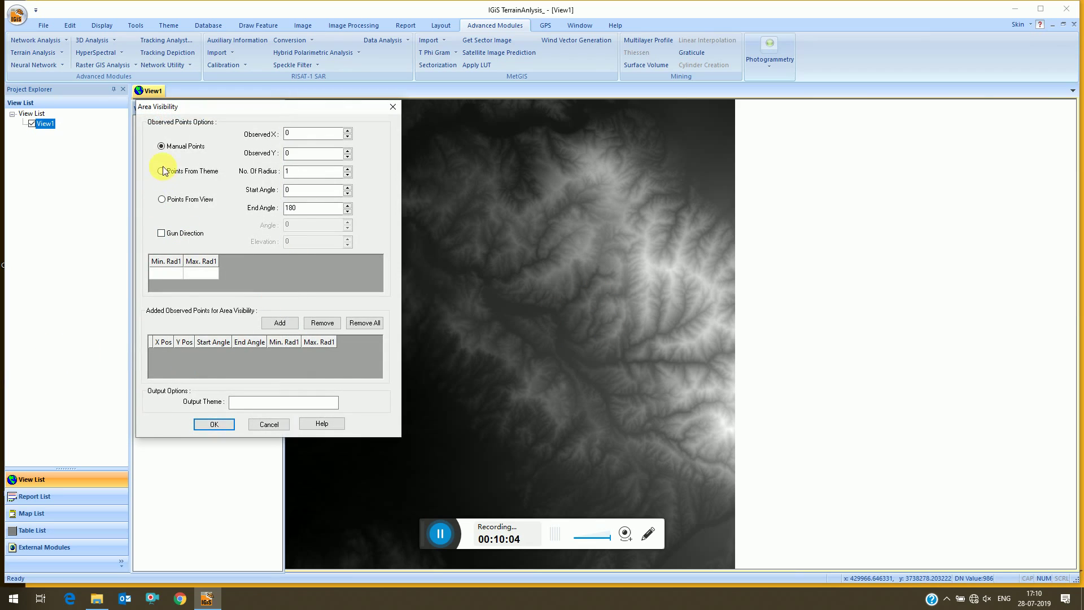
click(162, 199)
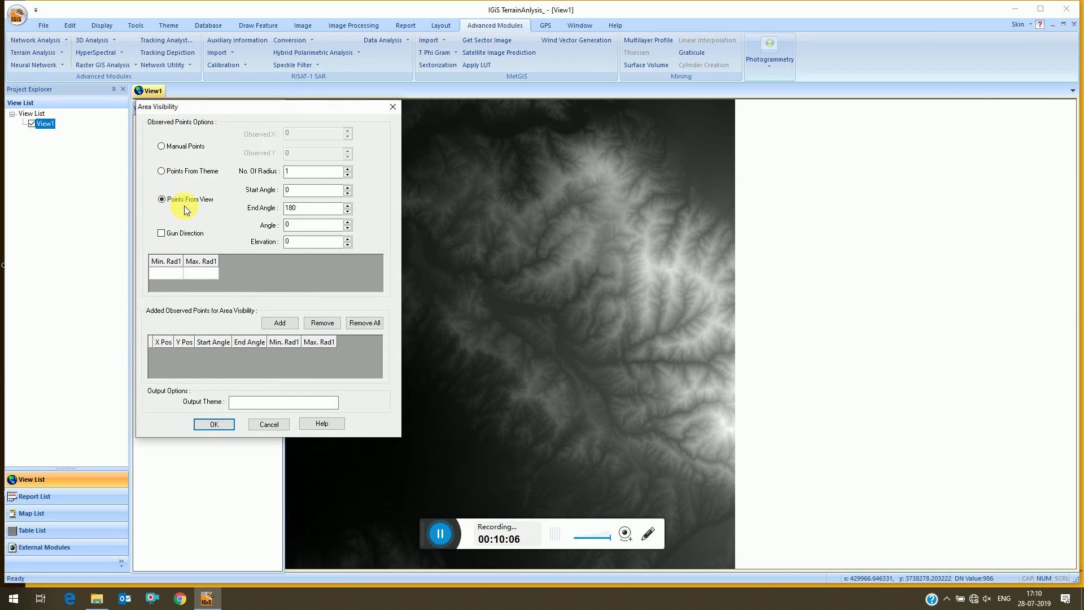
click(300, 177)
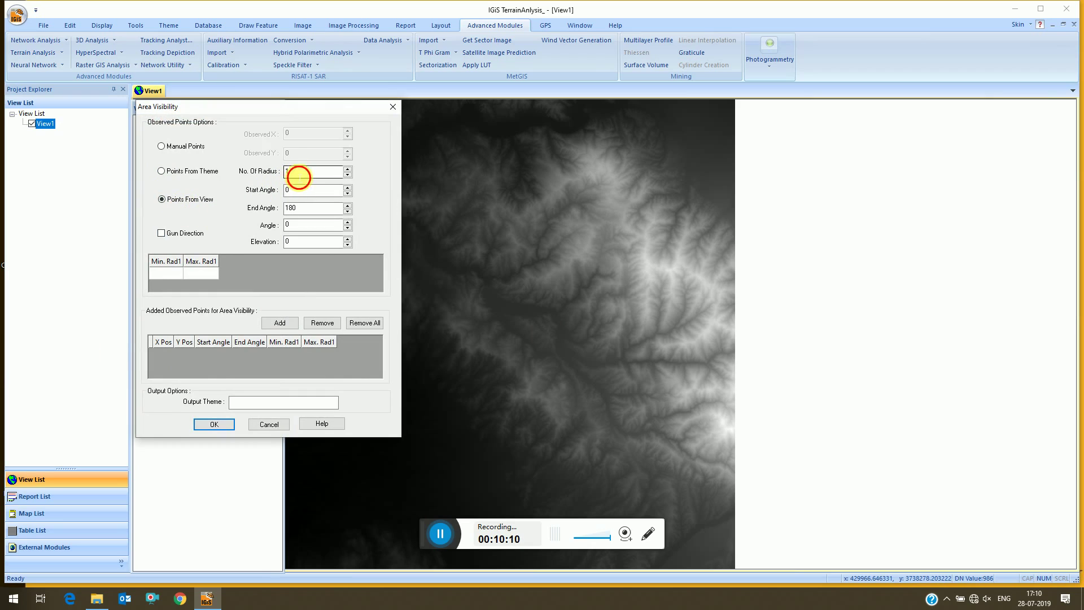
double_click(299, 178)
double_click(291, 191)
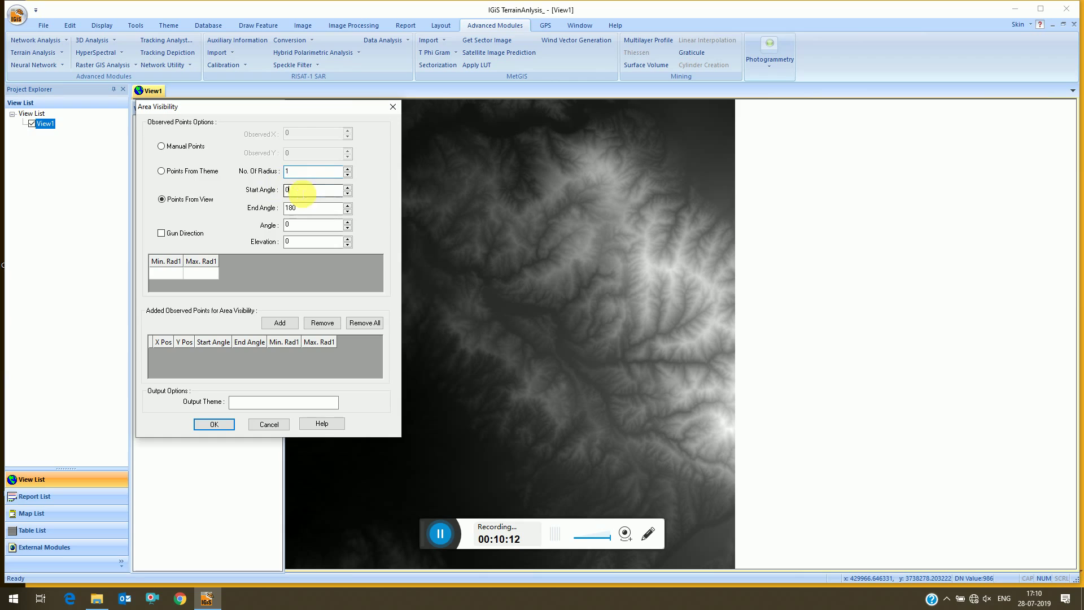
text(3)
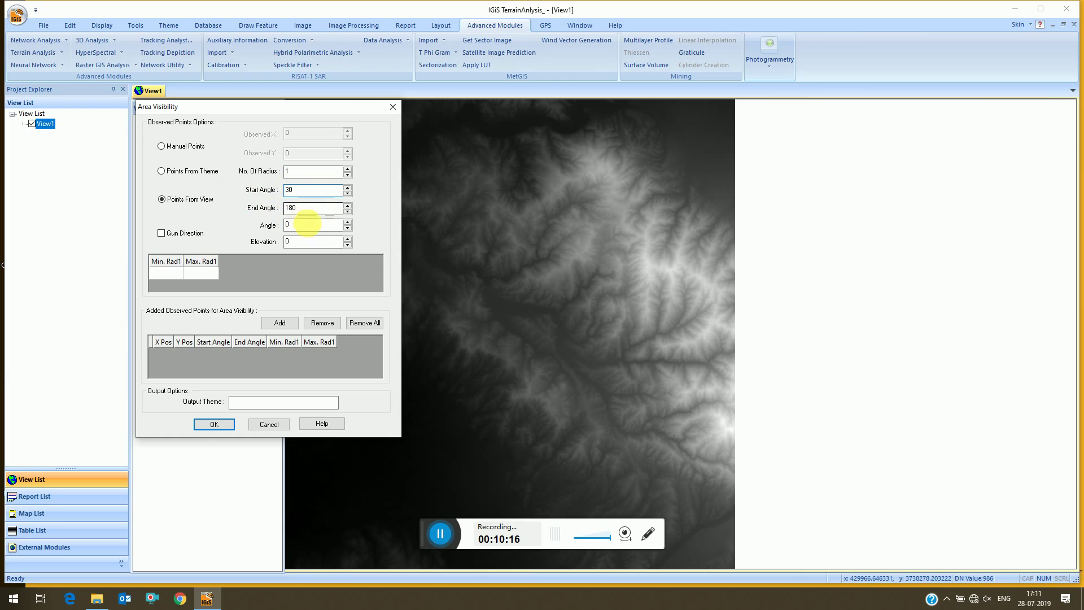
Add an observed point on the bright ridge near the southeastern edge of the DEM
click(279, 323)
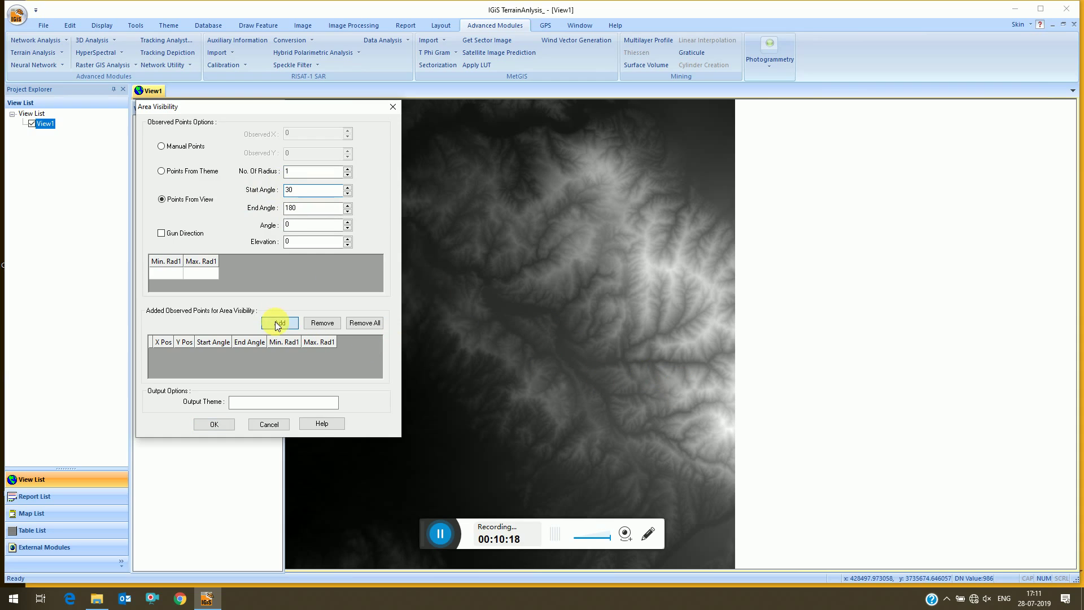
click(685, 391)
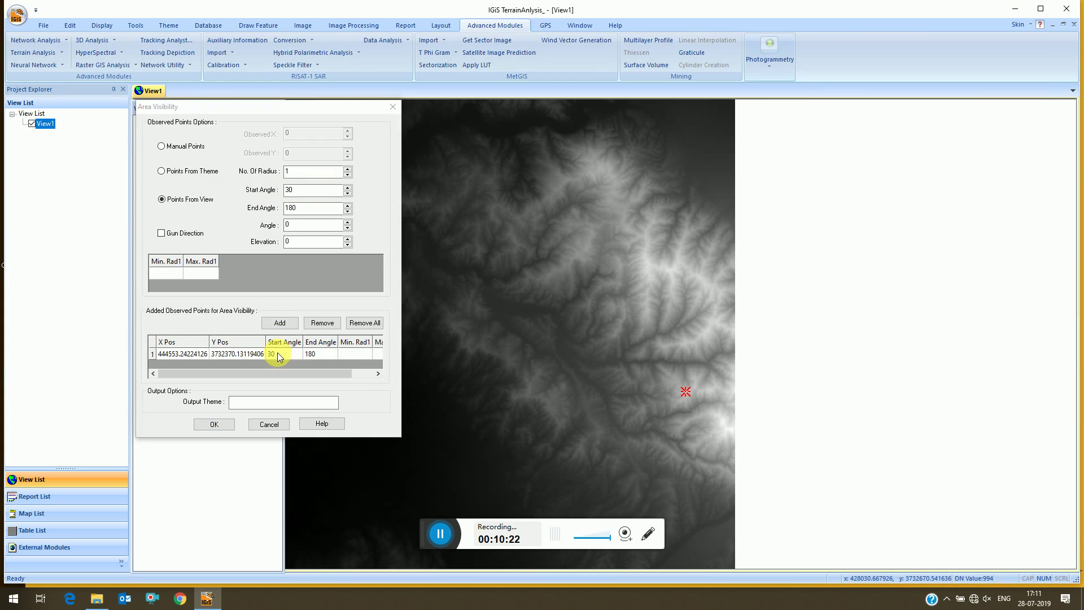
click(309, 367)
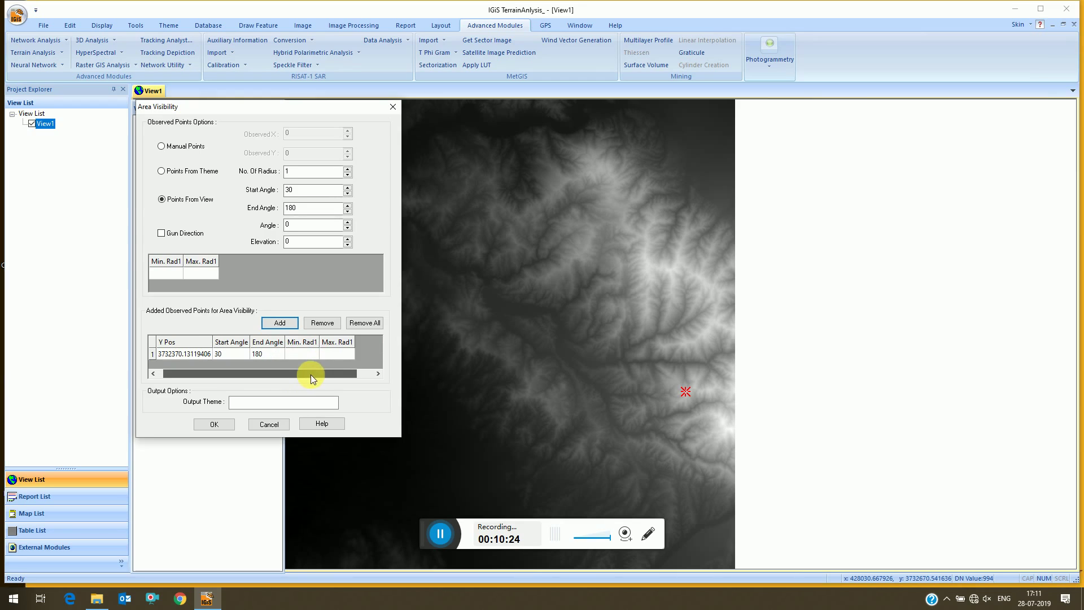
Set the default minimum radius to 0 and maximum radius to 2000 for observed points
click(169, 274)
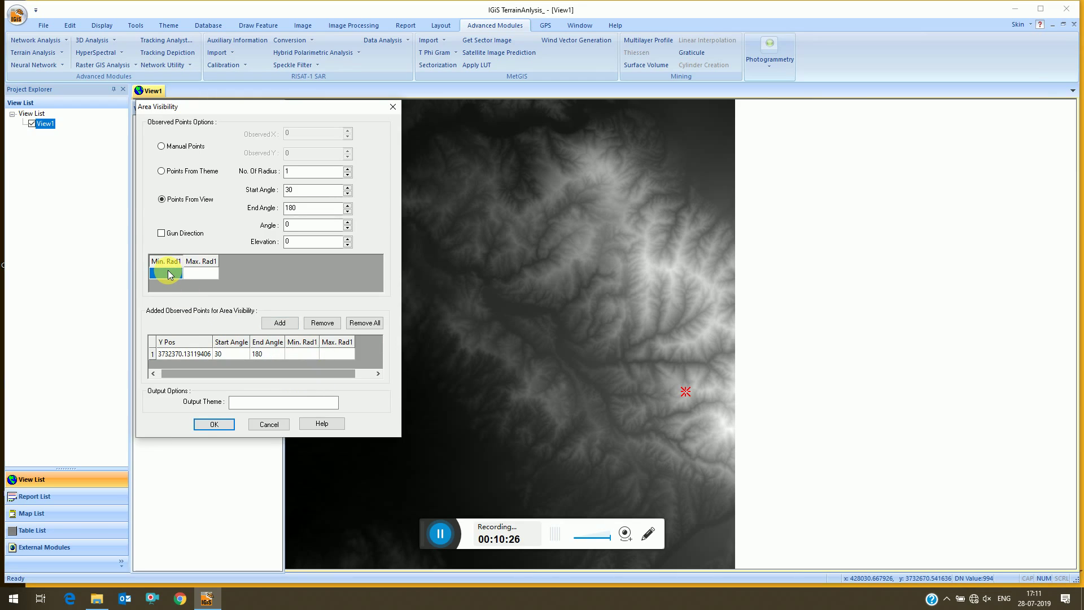
text(0)
click(200, 275)
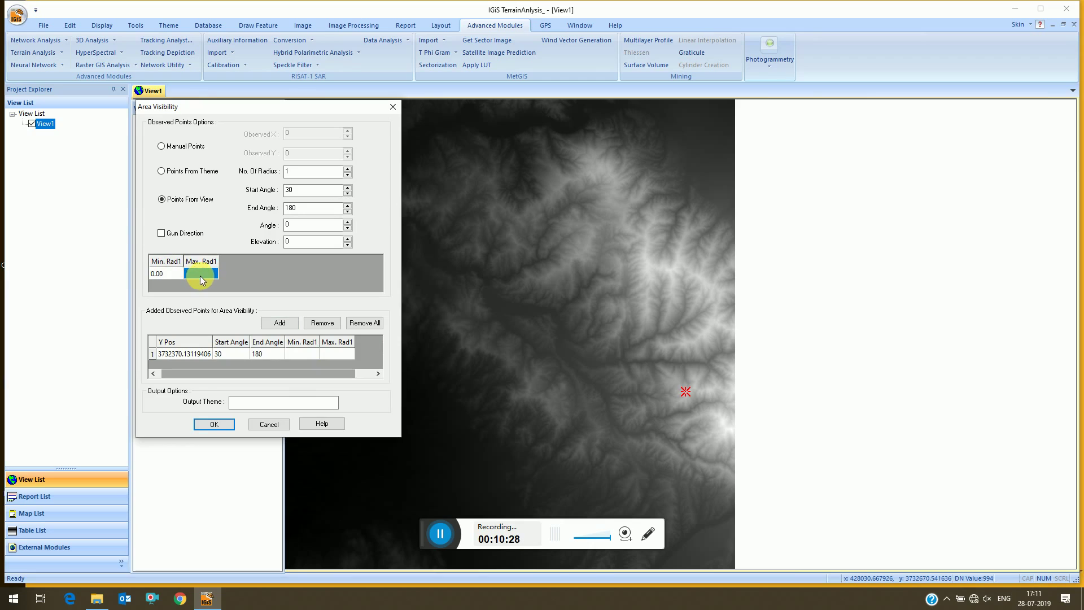
text(2000)
click(203, 272)
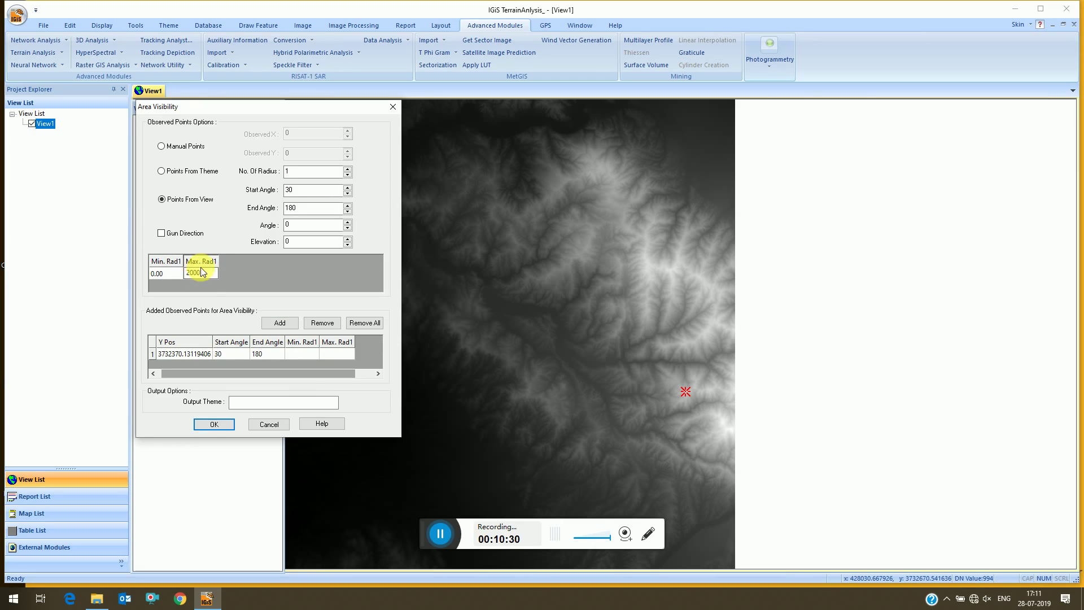
Give the added observed point a minimum radius of 0 and a maximum radius of 2000
drag(236, 375, 242, 372)
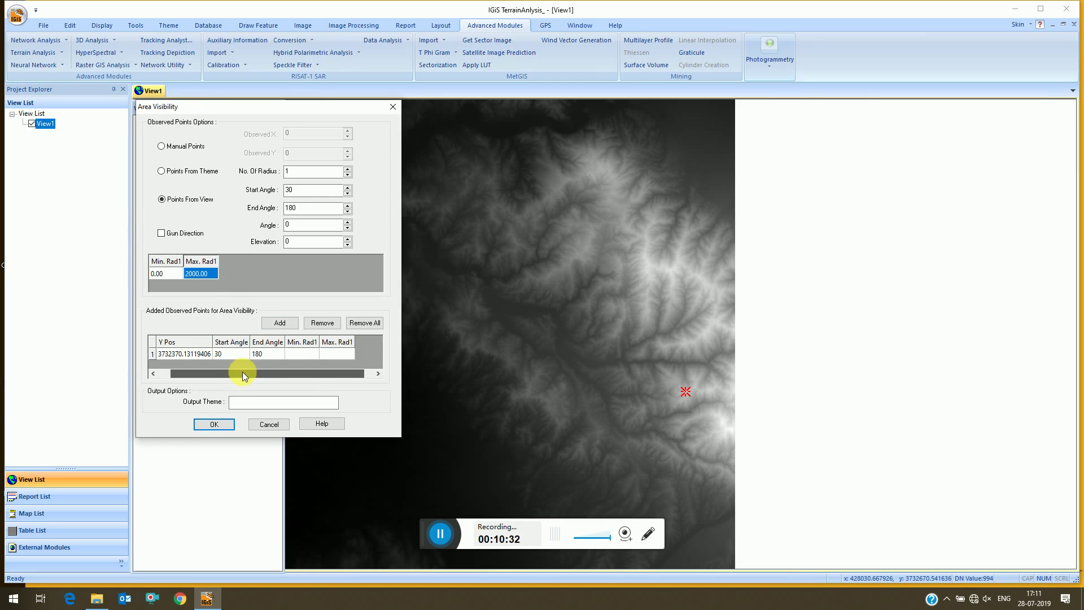
click(314, 354)
text(0)
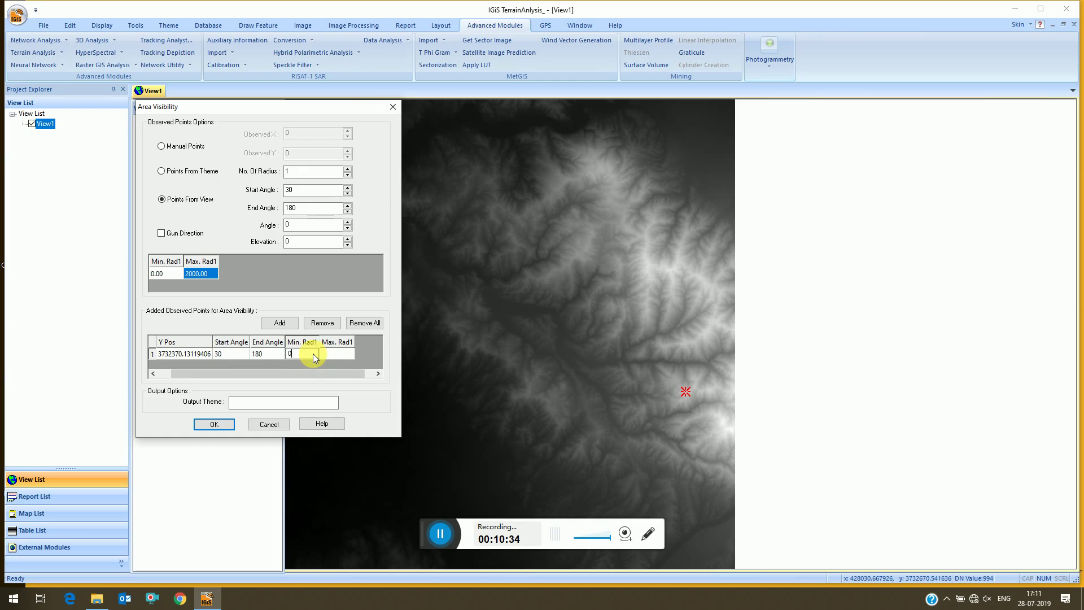
click(324, 353)
text(200)
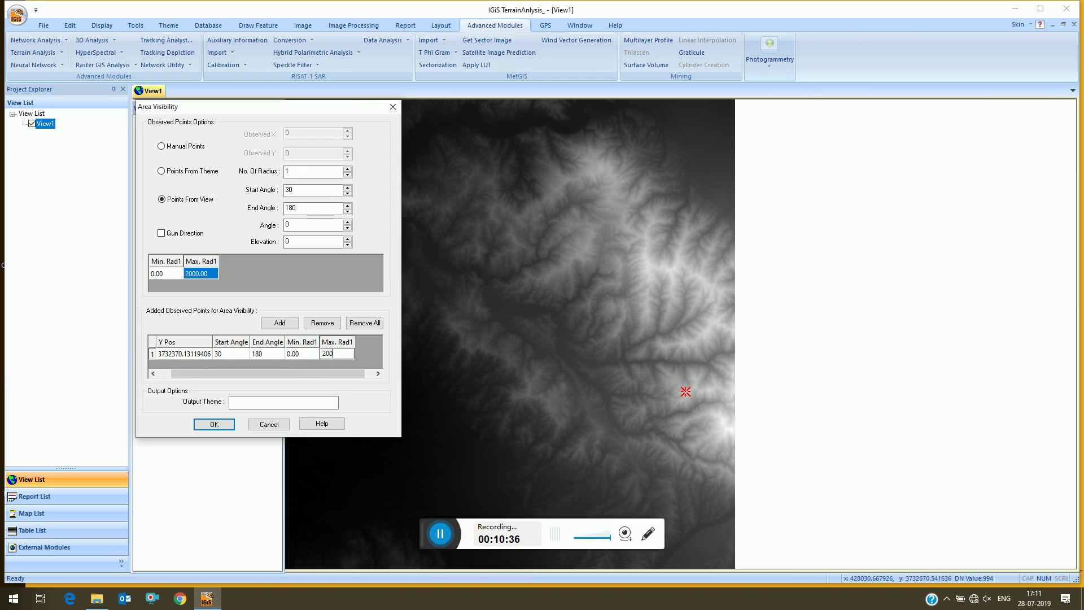
text(0)
click(367, 363)
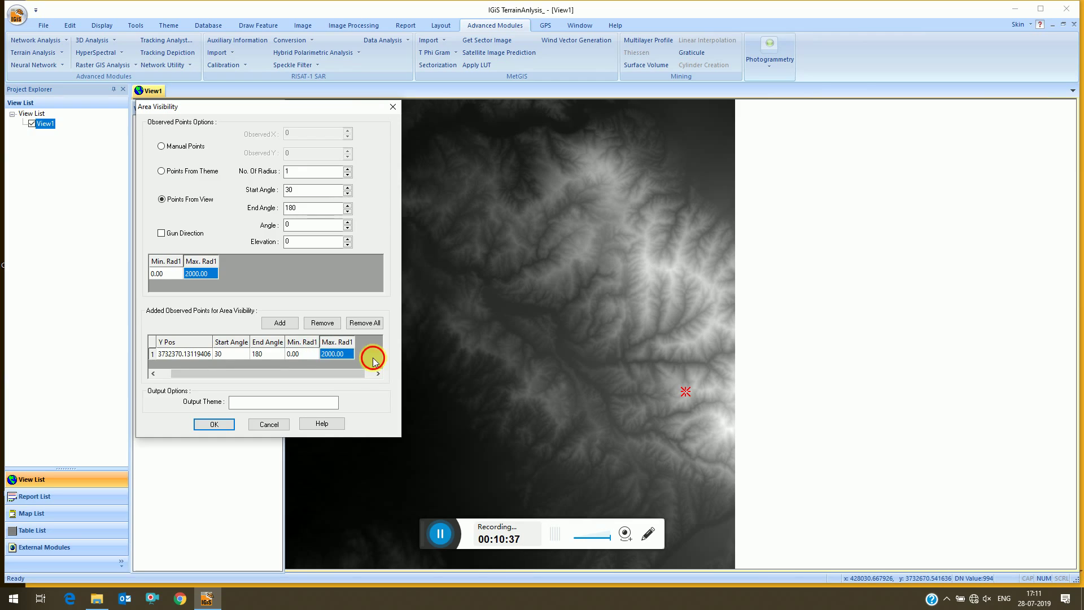
Add a second observed point on the ridge west of the DEM's central valley
click(153, 354)
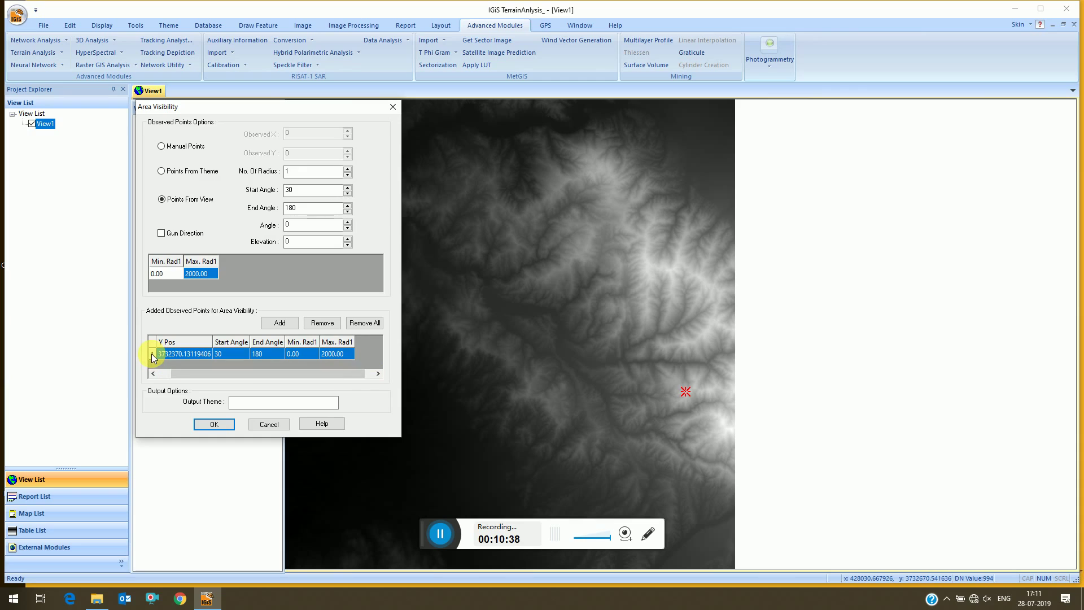
click(279, 323)
click(482, 356)
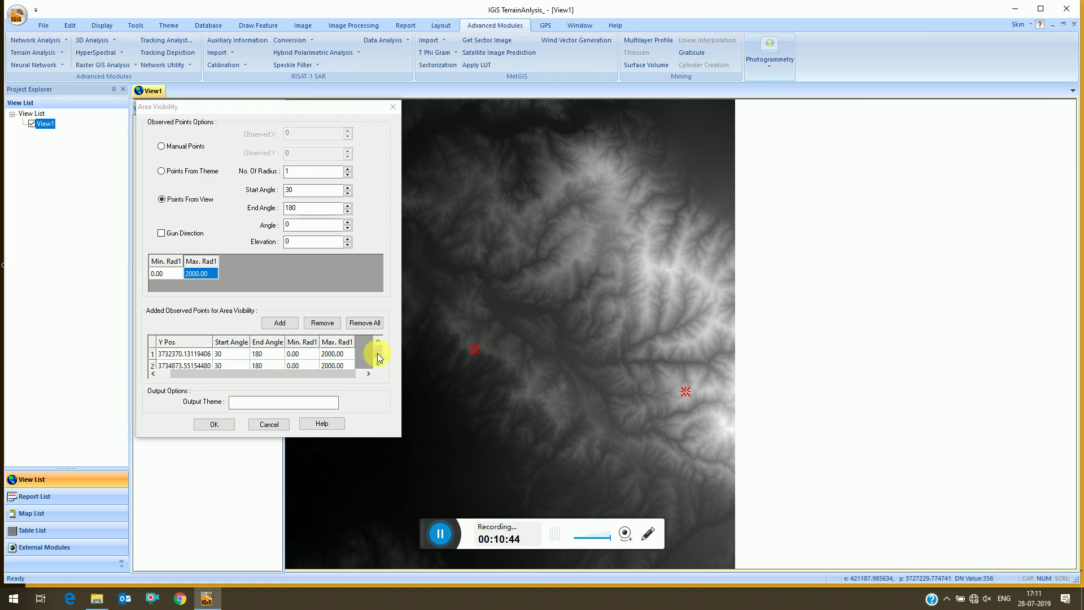
click(379, 357)
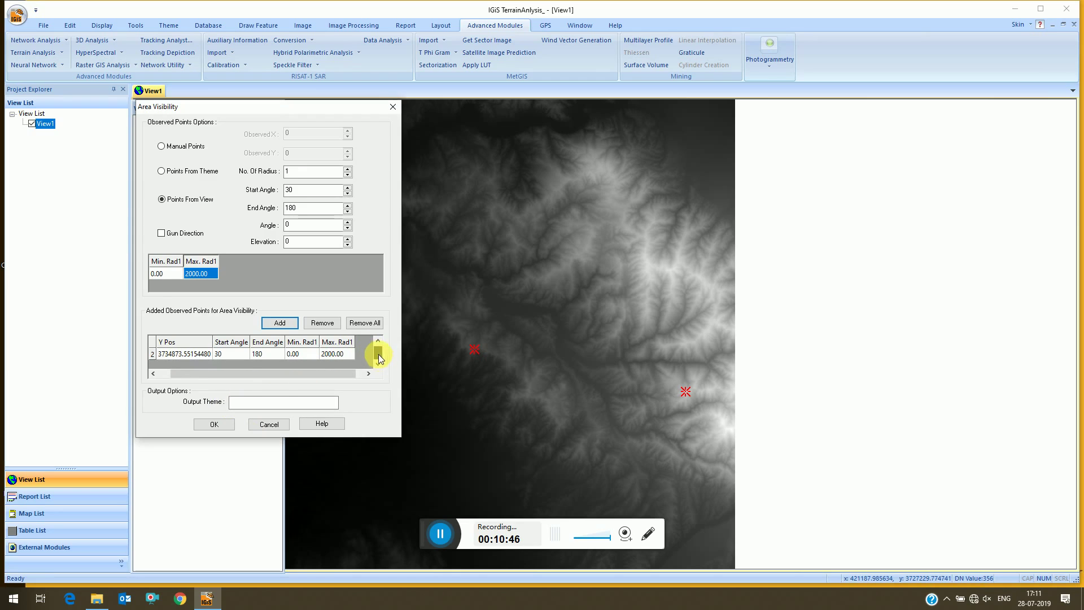
drag(378, 354, 256, 398)
scroll(380, 347, up, 1)
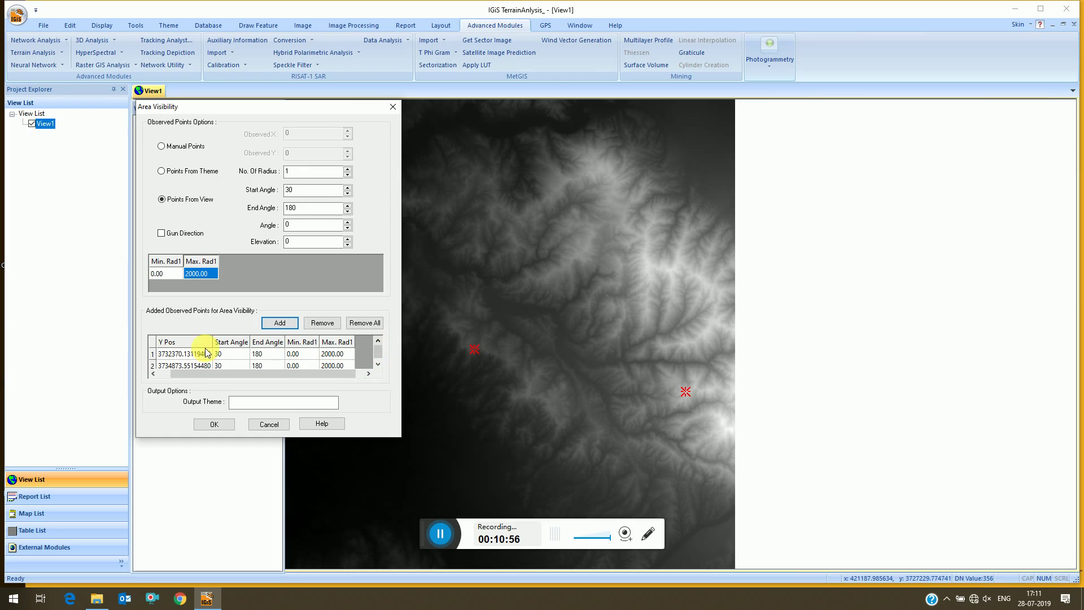
Select both observed points and compute their area visibility into an output theme named AreaVisibility
drag(155, 357, 152, 366)
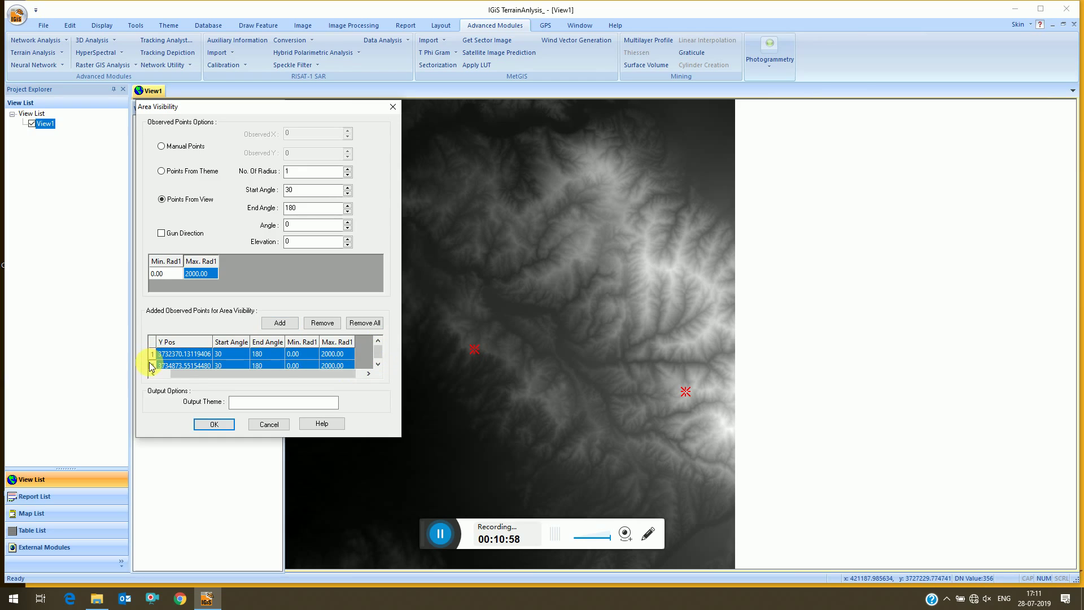
click(245, 406)
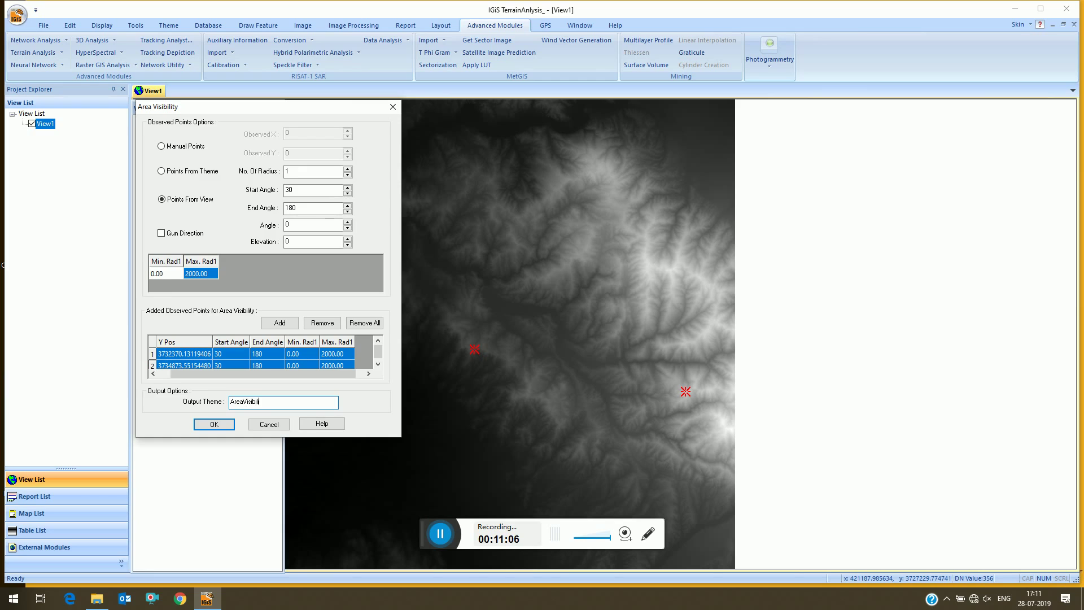
click(223, 429)
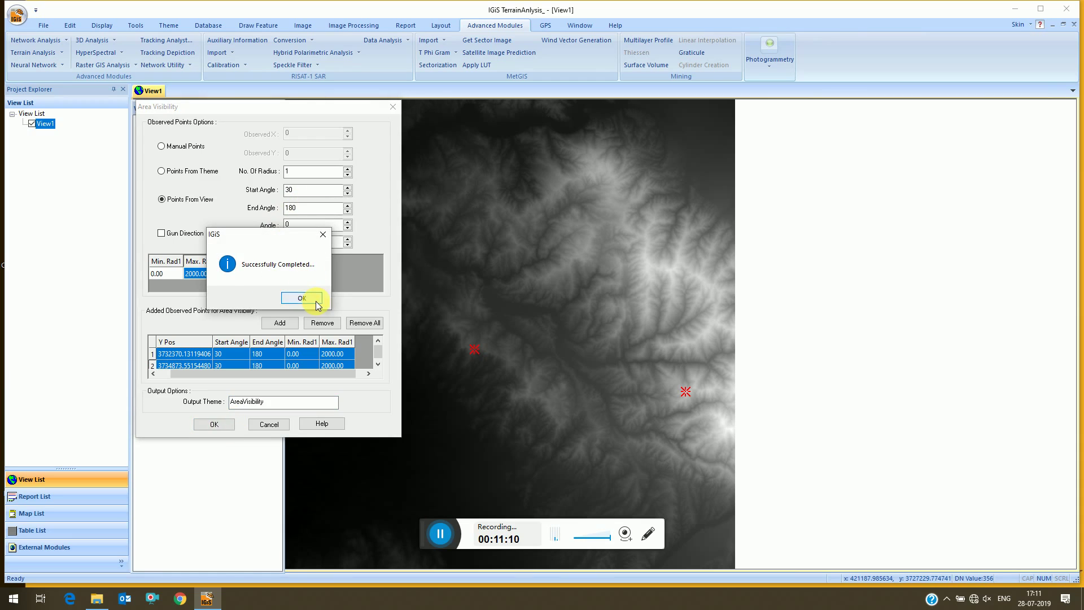
click(301, 295)
Add the AreaVisibility theme to the view and show both visibility sectors
click(44, 26)
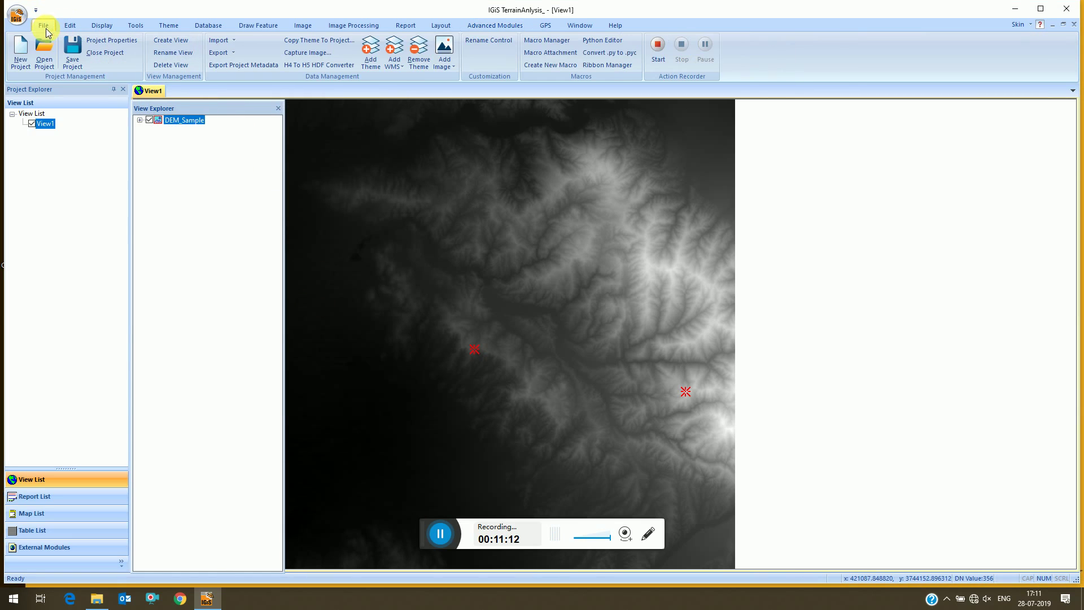
click(367, 67)
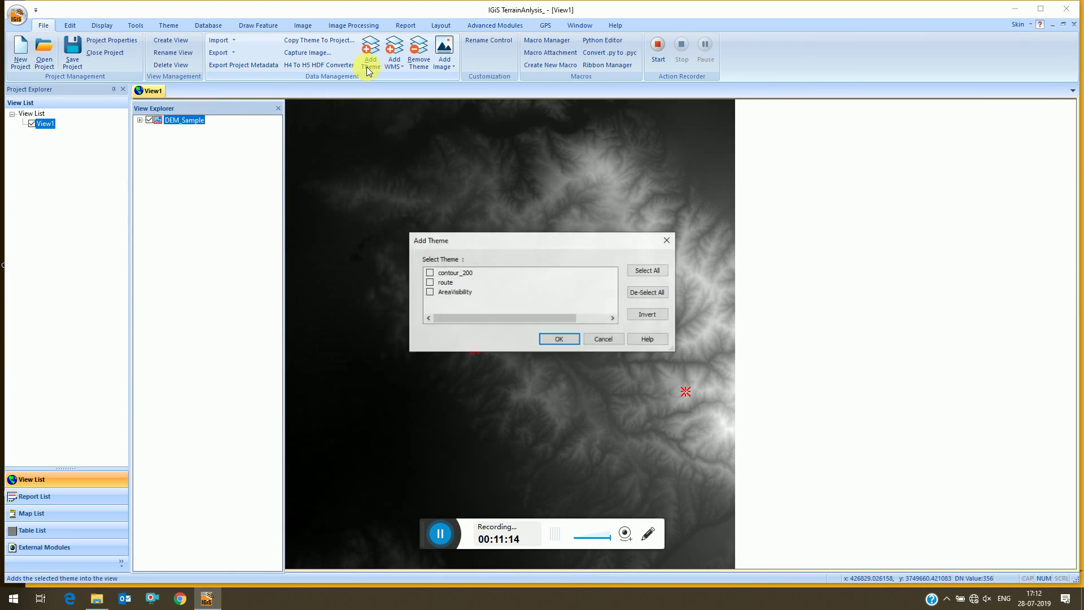
click(430, 291)
click(556, 339)
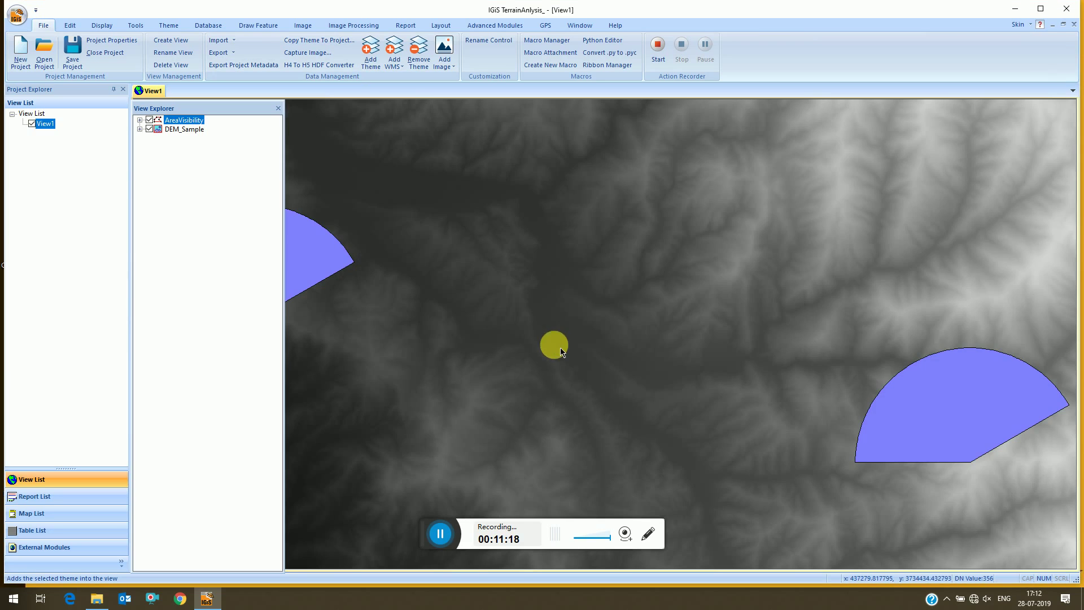
scroll(457, 274, down, 1)
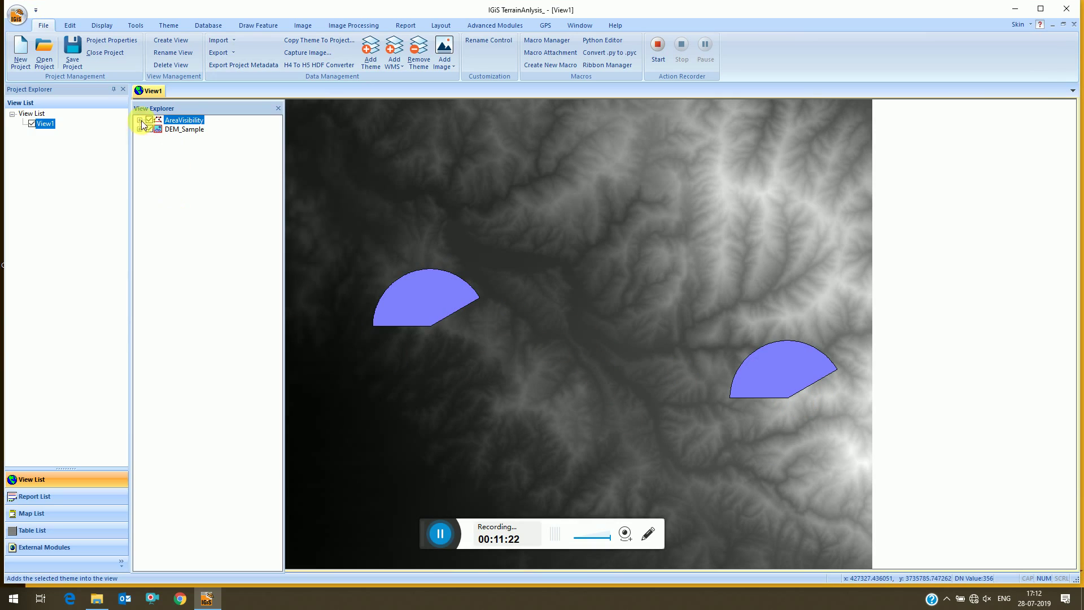
Try to apply the Fruits & Vegetables color scheme to the AreaVisibility theme's quantities legend without choosing a field
double_click(184, 120)
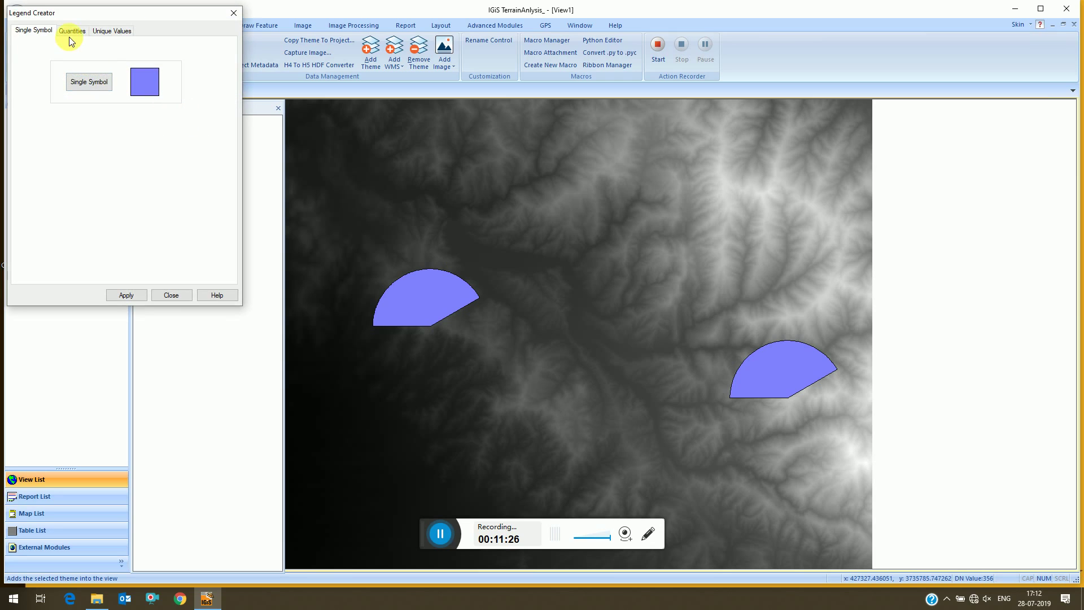
click(71, 31)
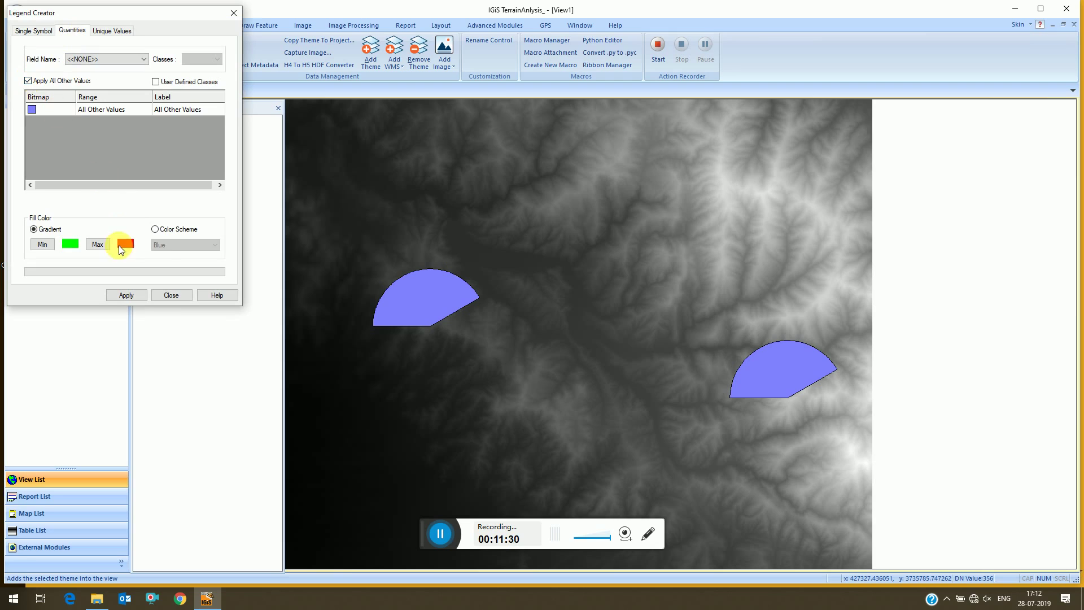
click(156, 230)
click(163, 244)
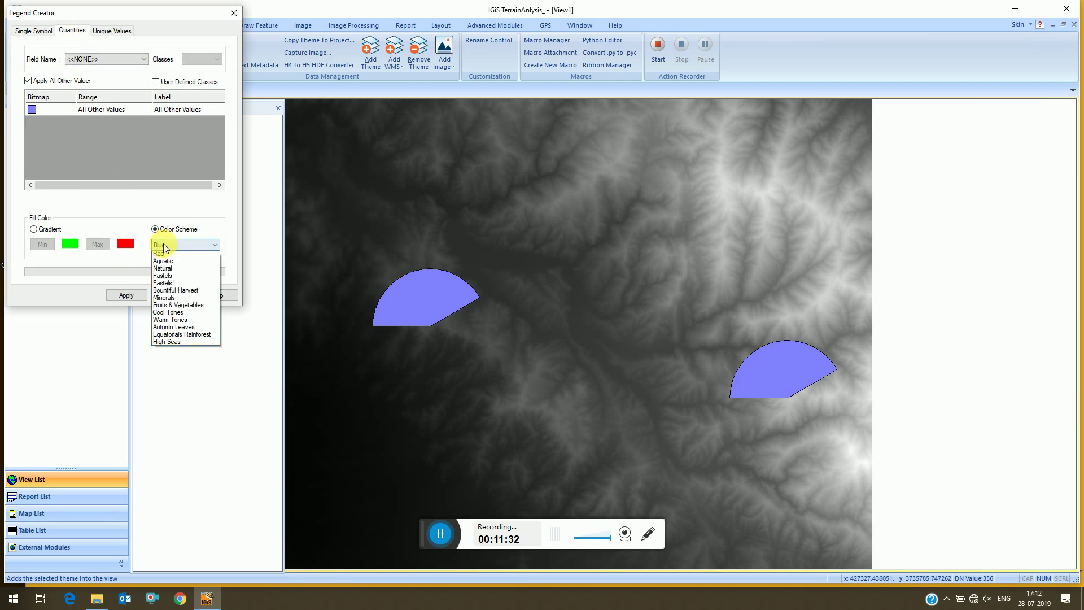
click(176, 320)
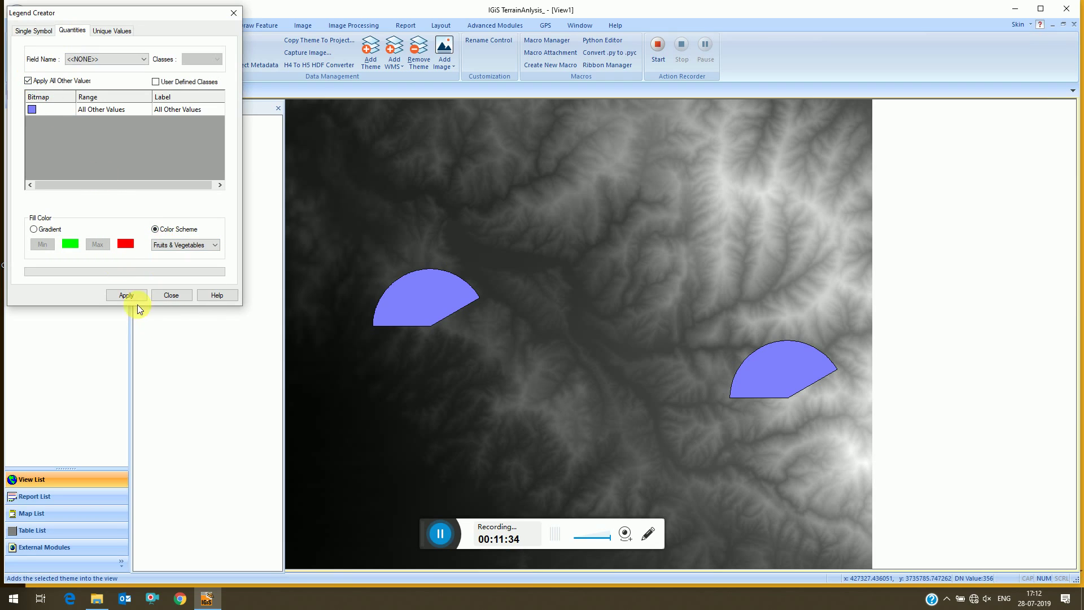
click(127, 295)
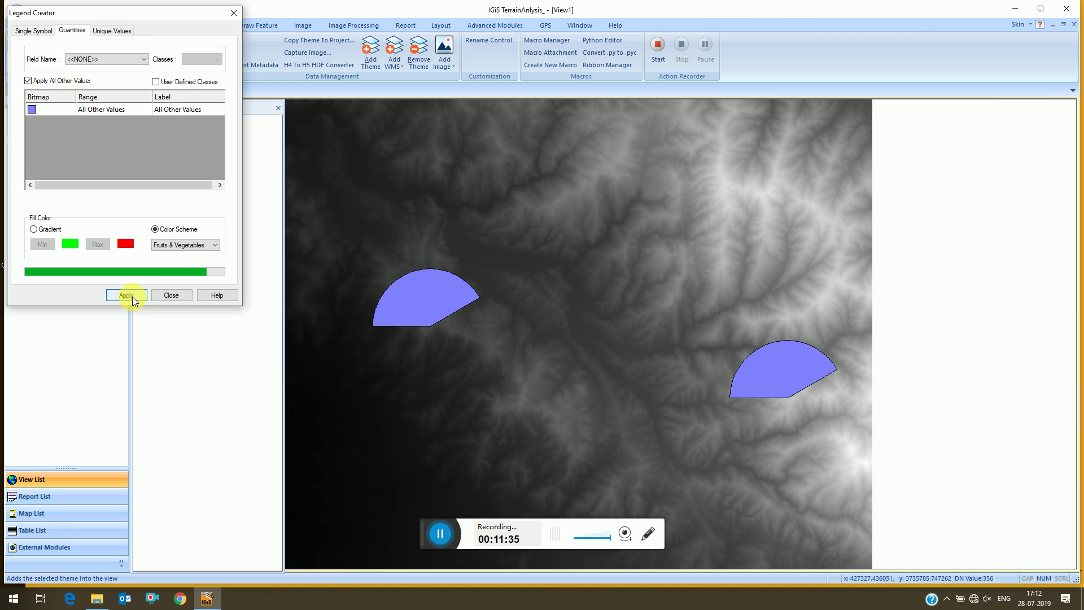
click(171, 294)
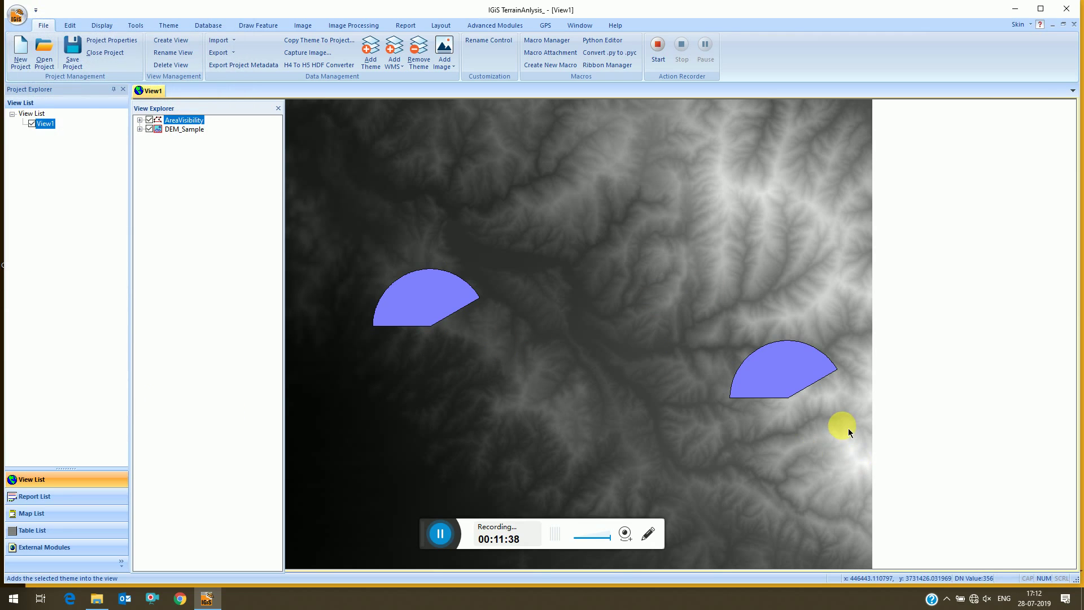
Zoom out to the full DEM and hide the AreaVisibility theme
scroll(722, 376, up, 1)
scroll(719, 375, down, 2)
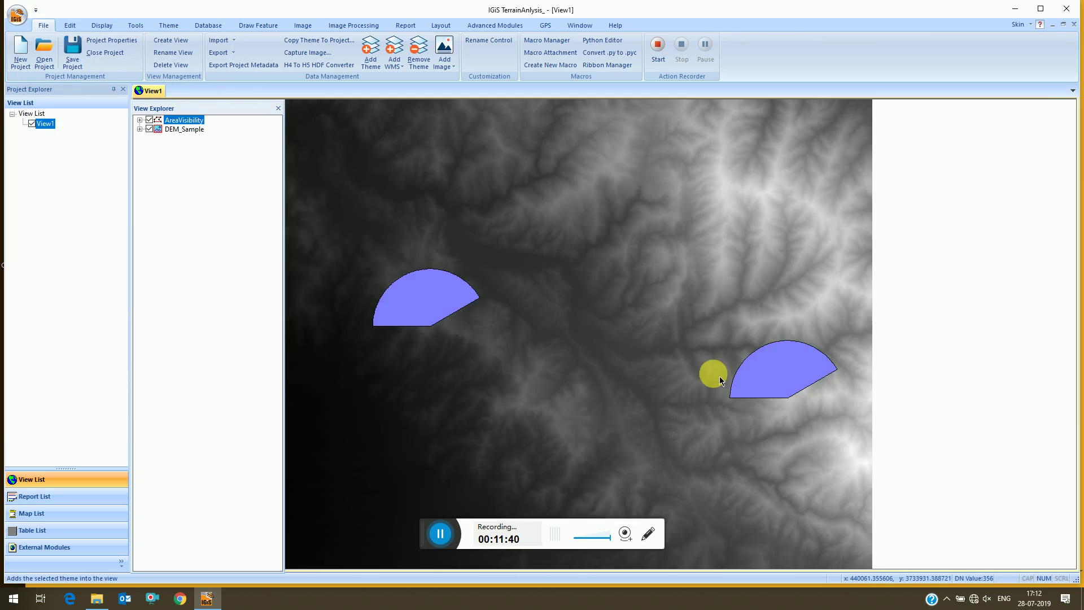
click(150, 121)
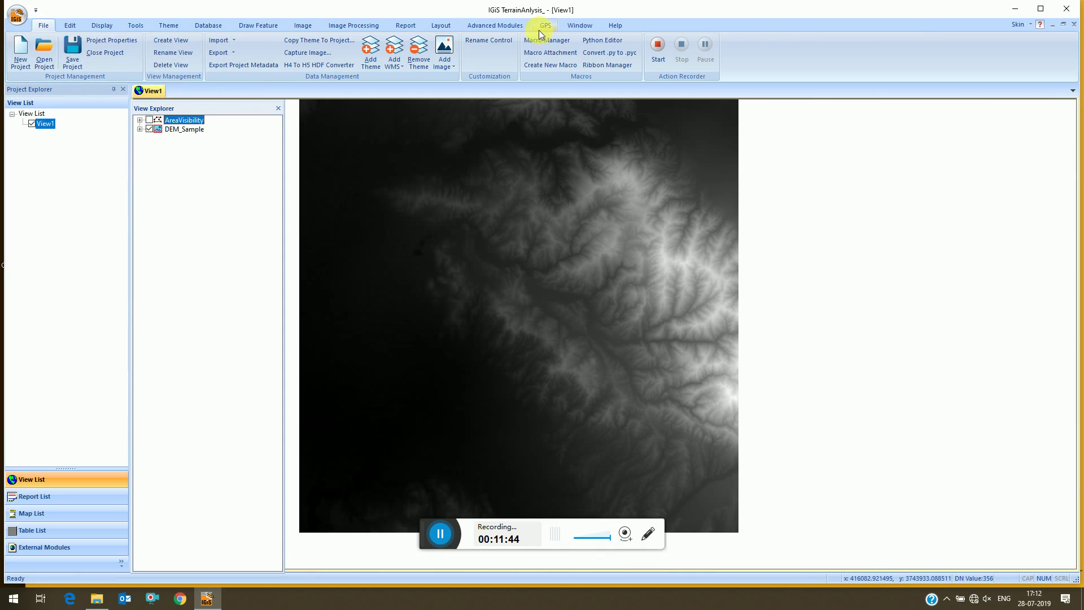
Start an Area Visibility analysis on DEM_Sample with points taken from the view, and place an observed point on the bright eastern ridge
click(494, 25)
click(184, 129)
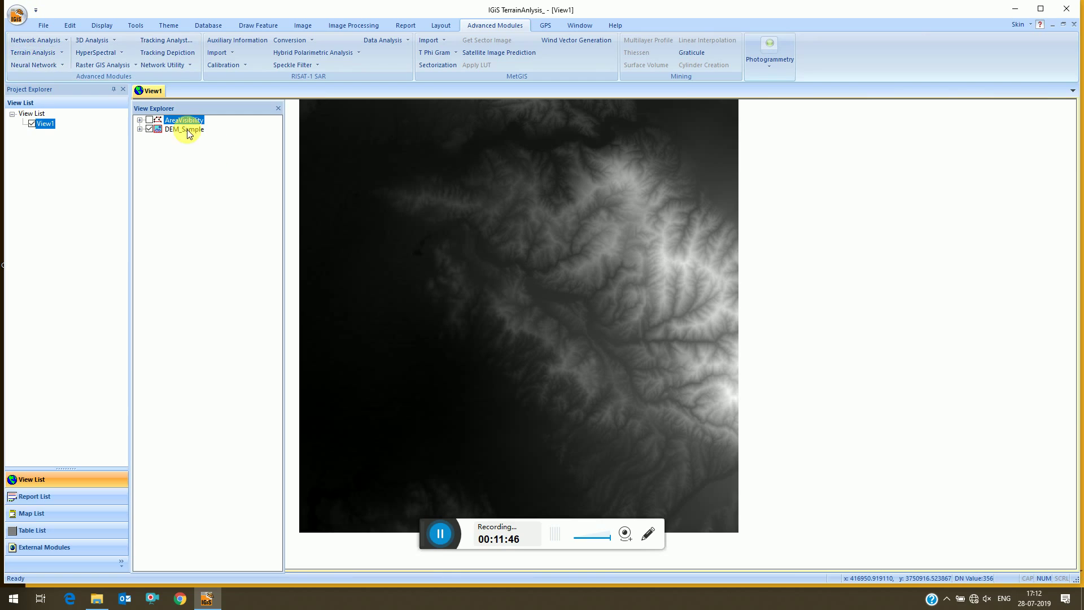
click(33, 53)
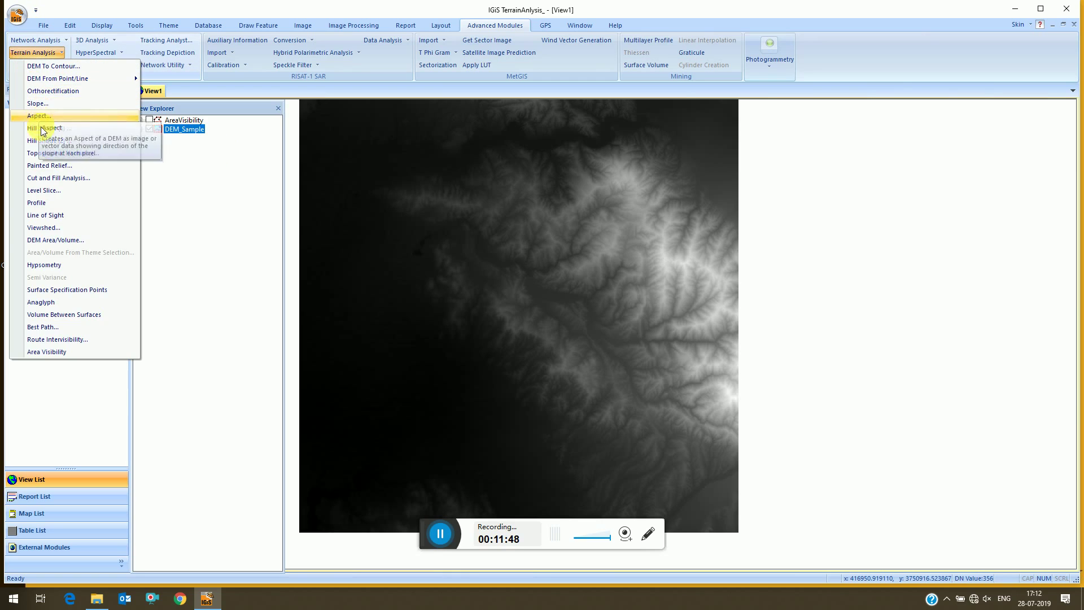
click(56, 351)
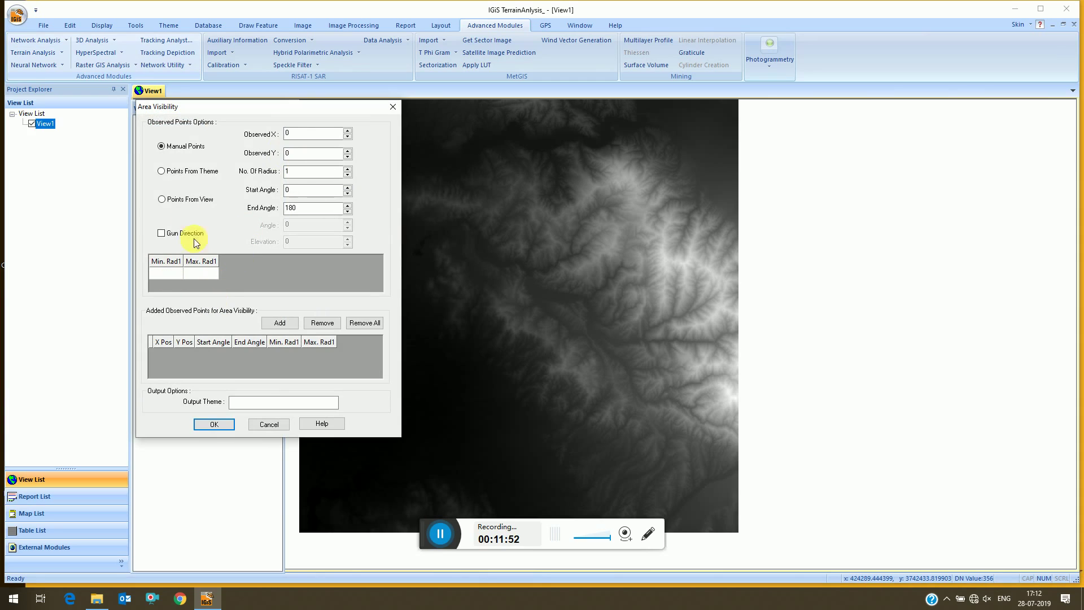
click(178, 204)
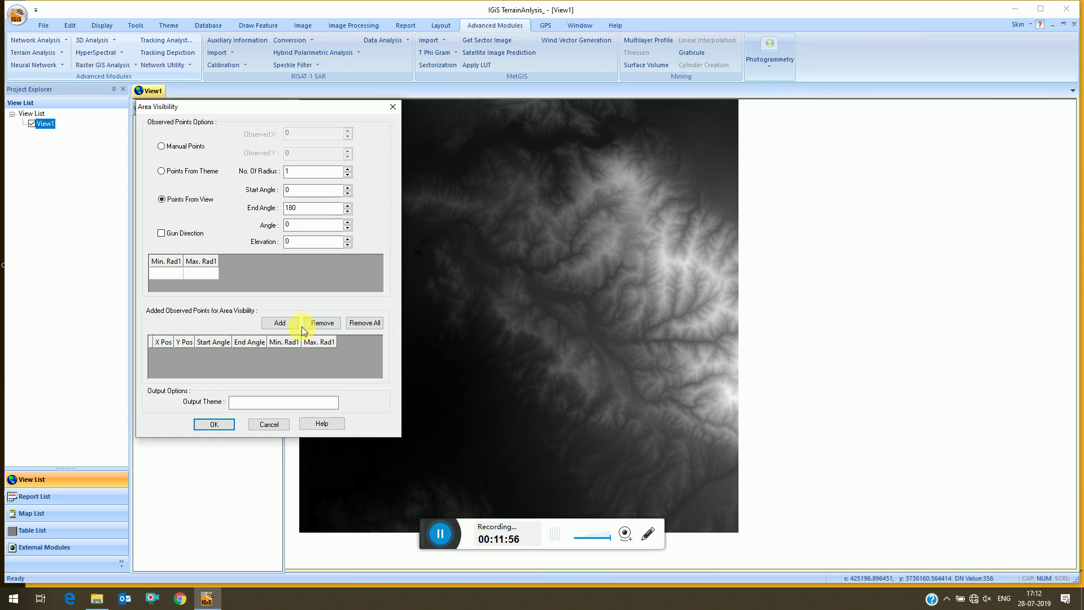
click(282, 323)
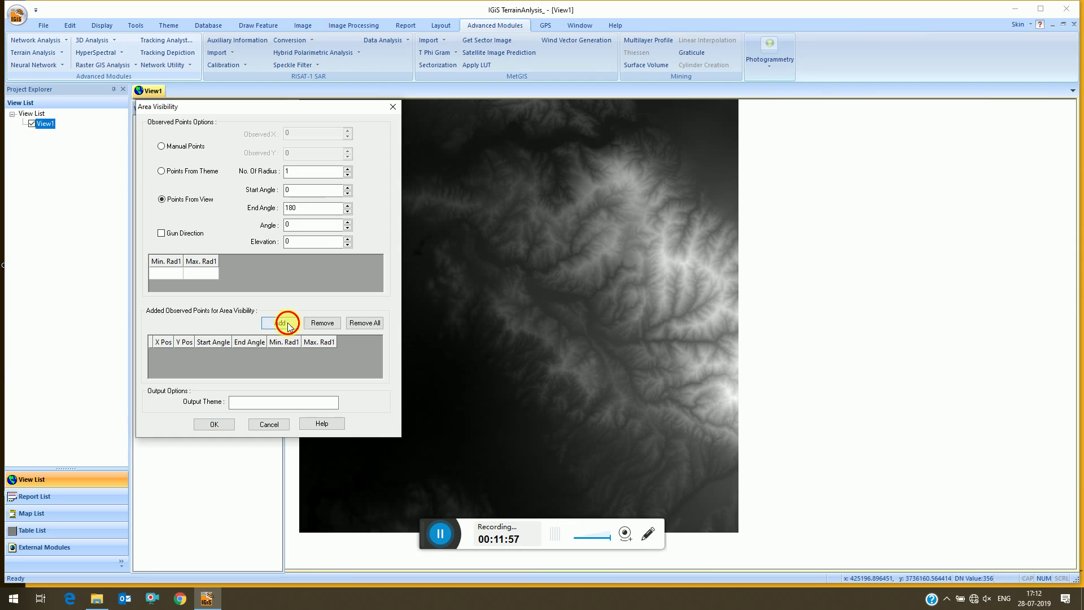
click(665, 263)
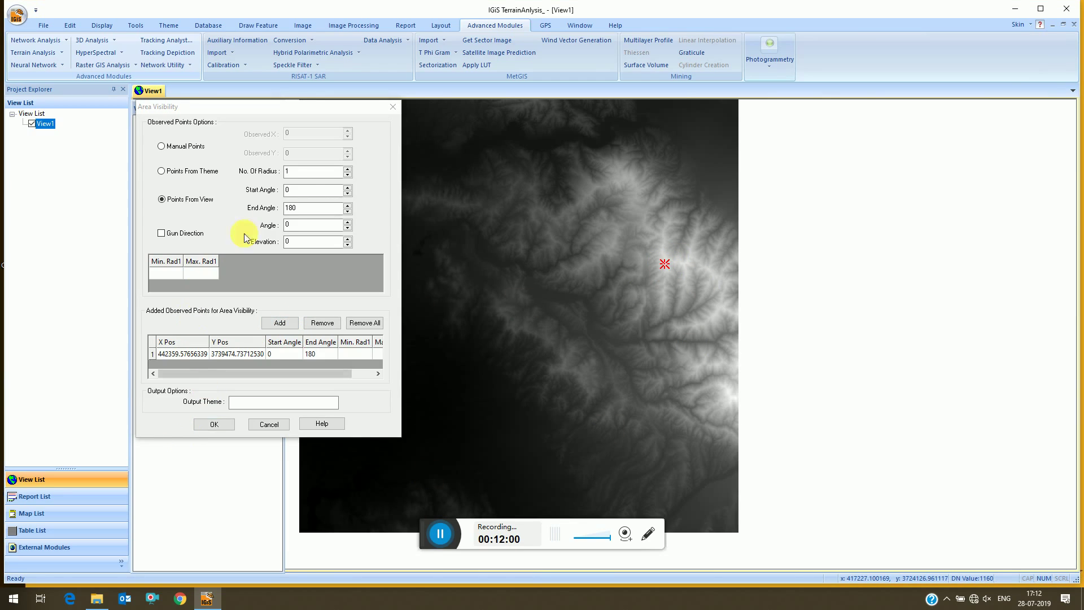
Set the number of radii to 2 and give the first observed point an end angle of 120
double_click(290, 171)
text(2)
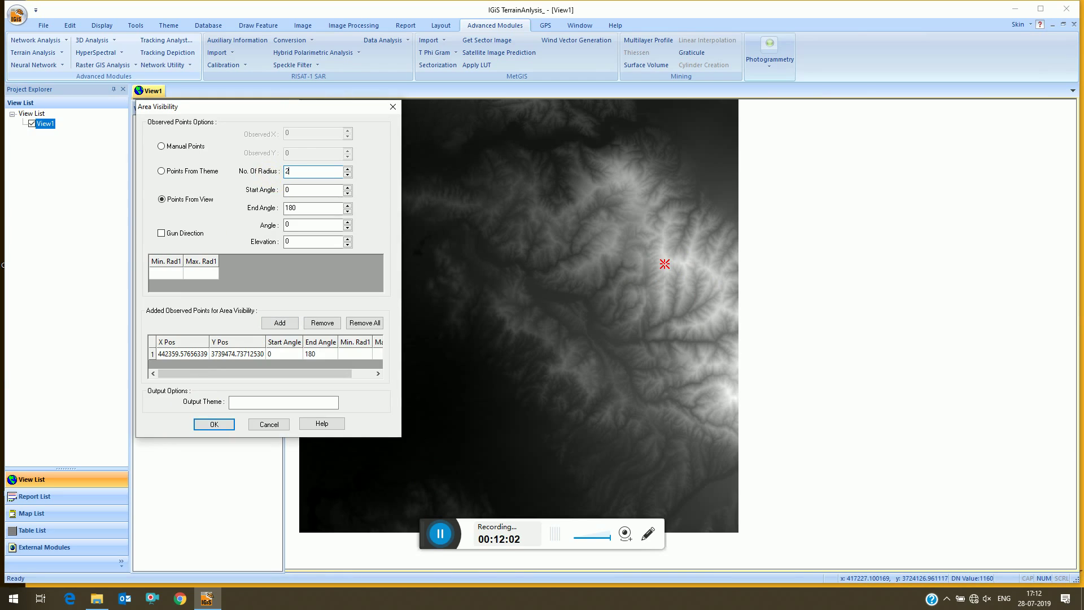
click(151, 352)
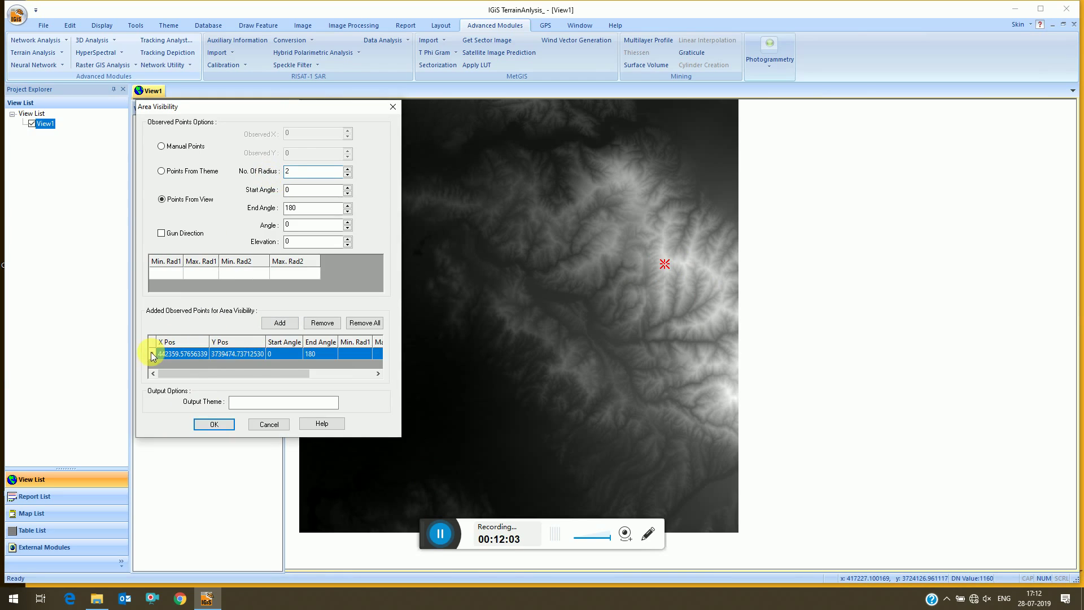
click(273, 354)
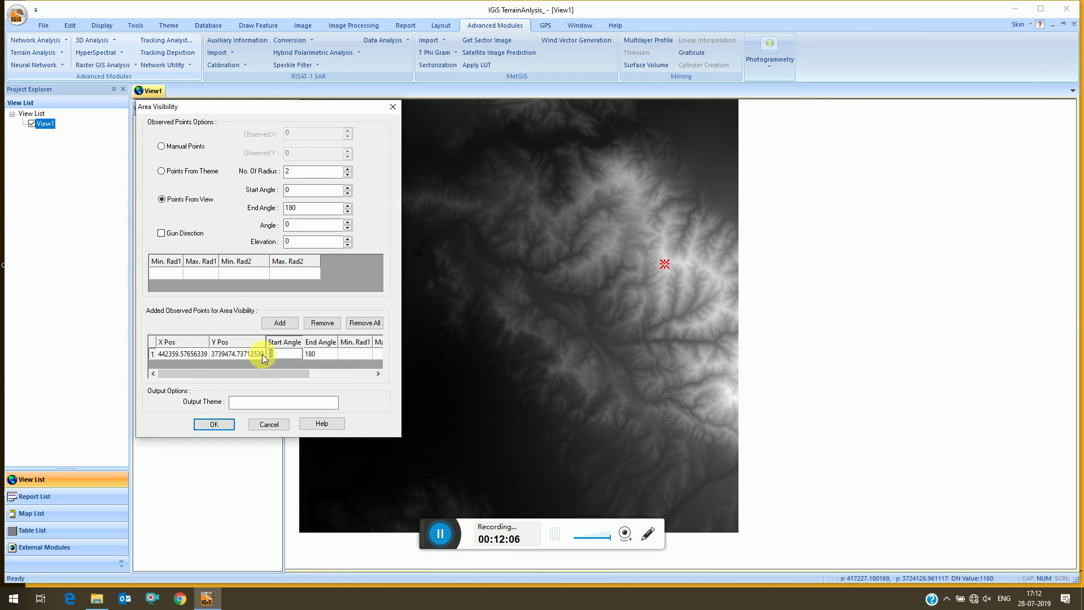
click(321, 355)
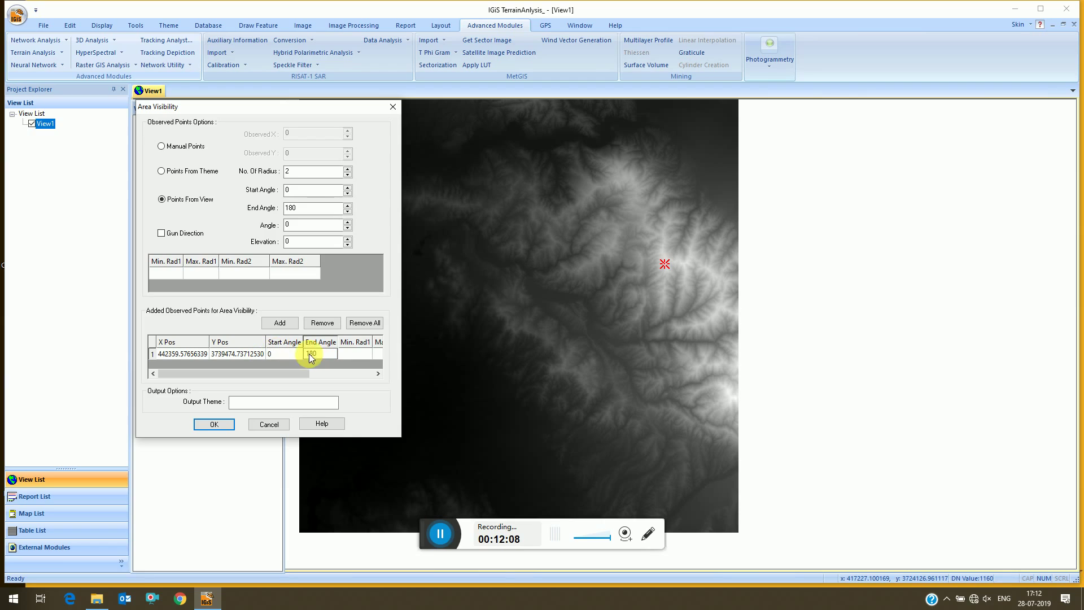
text(120)
Set the first observed point's radius ranges to 0–1000 for radius 1 and 0–2000 for radius 2
click(352, 354)
drag(292, 375, 309, 371)
click(326, 354)
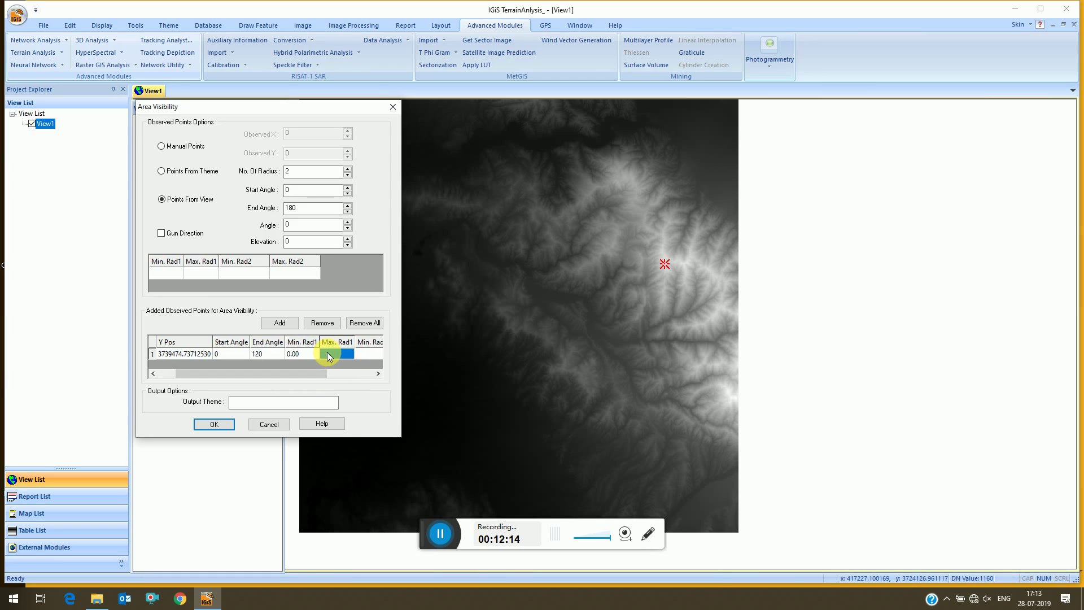
text(1000)
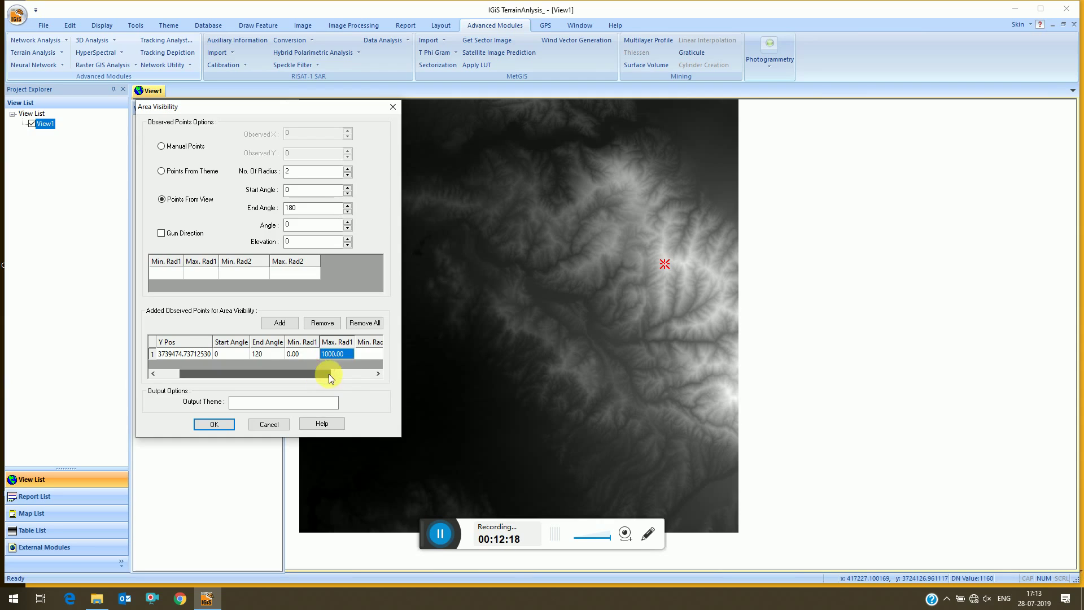
key(Tab)
text(0)
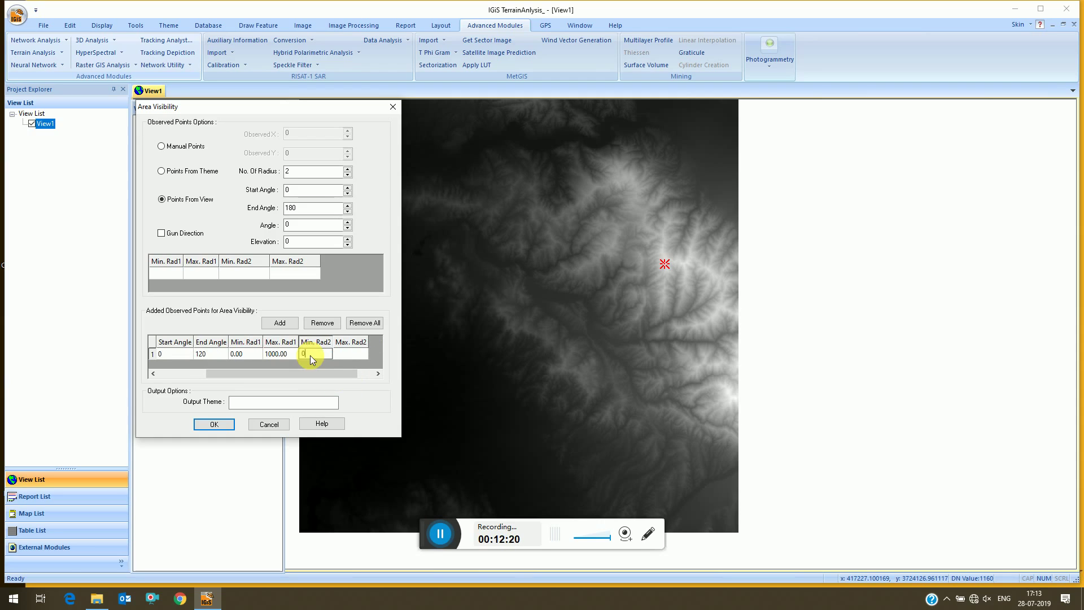
click(347, 351)
text(2100)
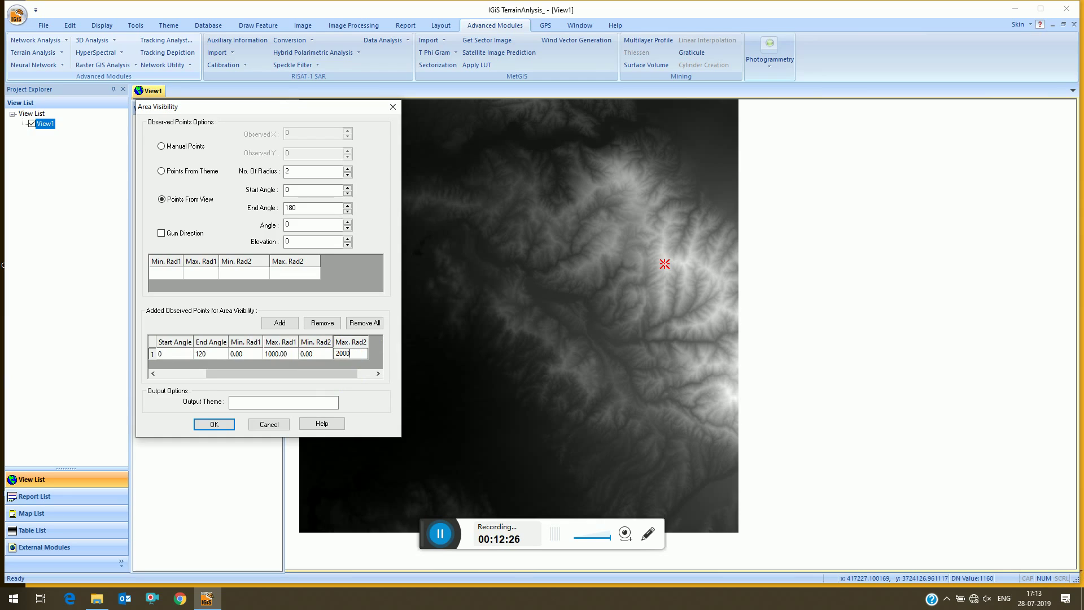
drag(315, 370, 153, 351)
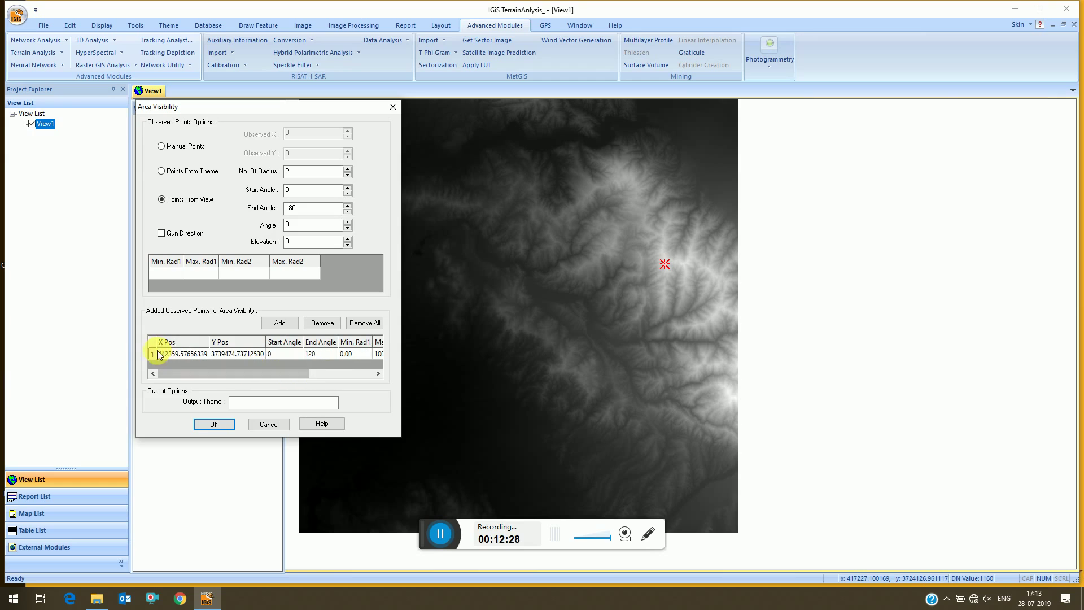
click(153, 354)
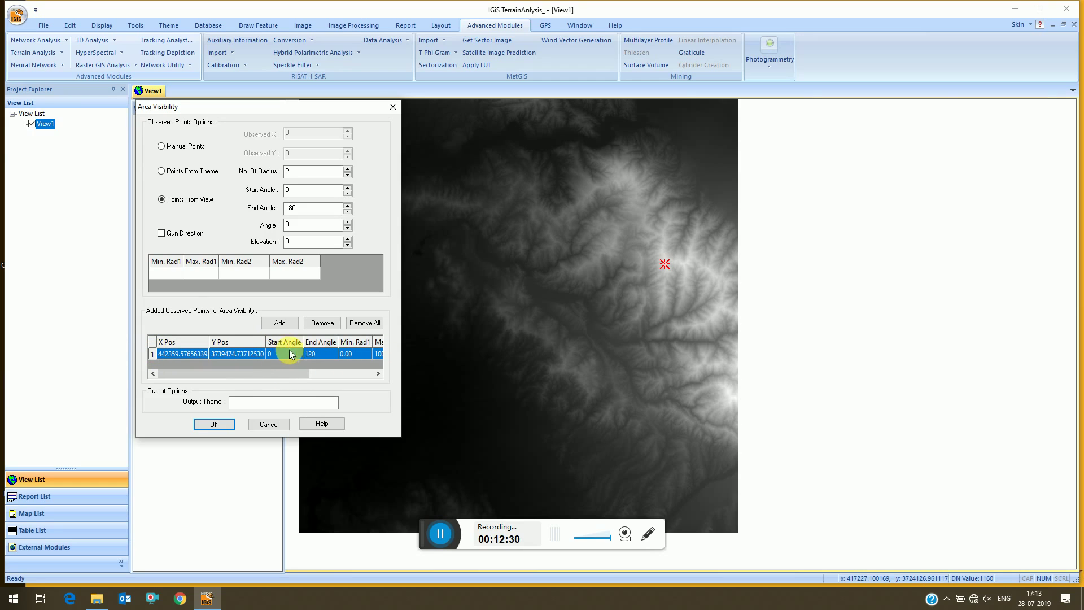
Place a second observed point in the dark southern lowland and set its start angle to 30 and end angle to 120
click(590, 428)
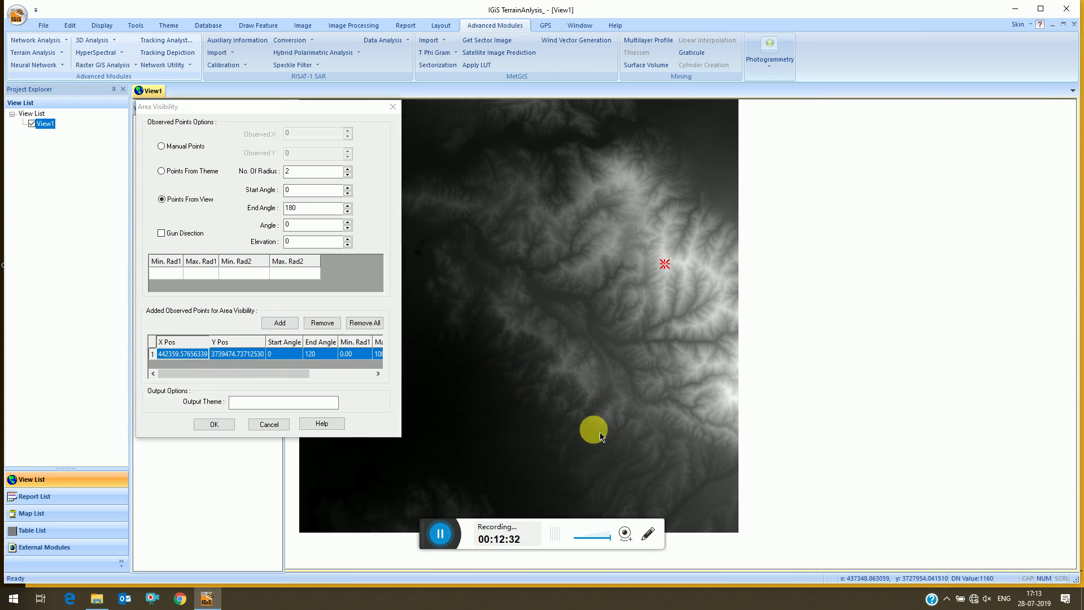
click(559, 453)
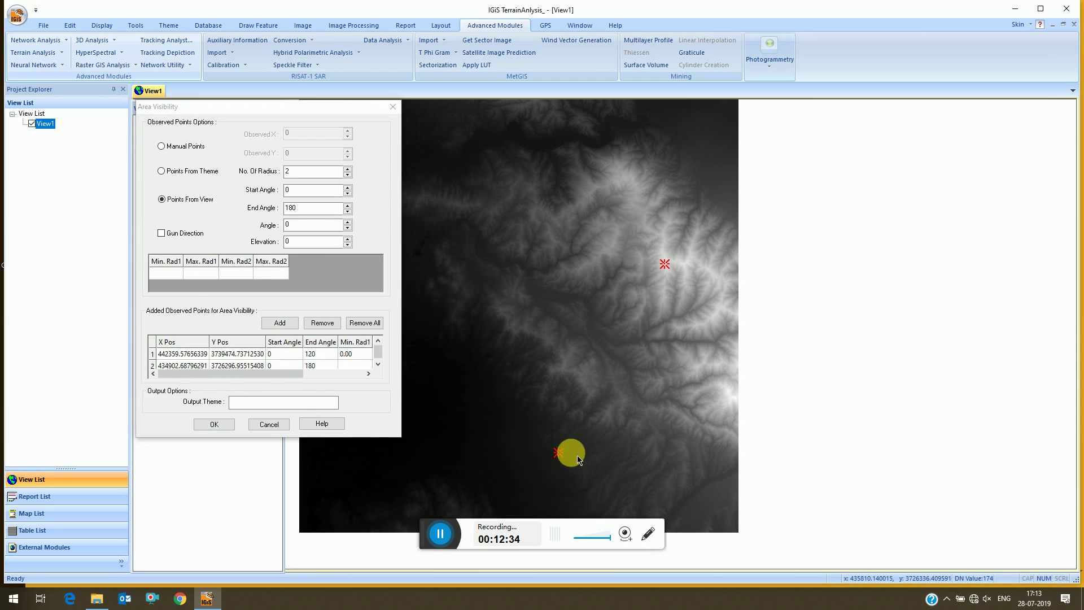
click(152, 366)
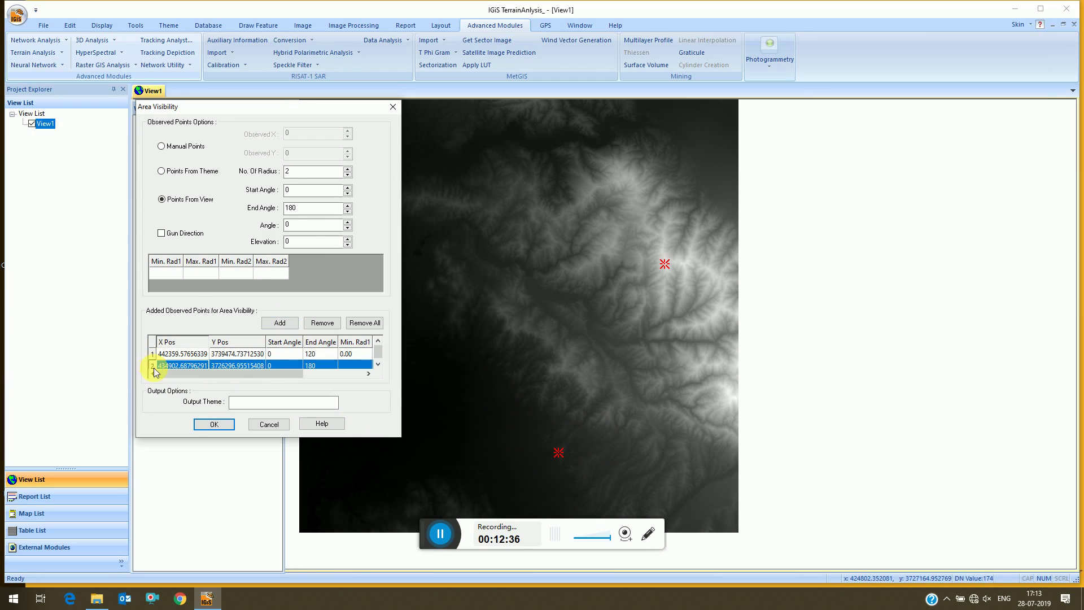
click(279, 364)
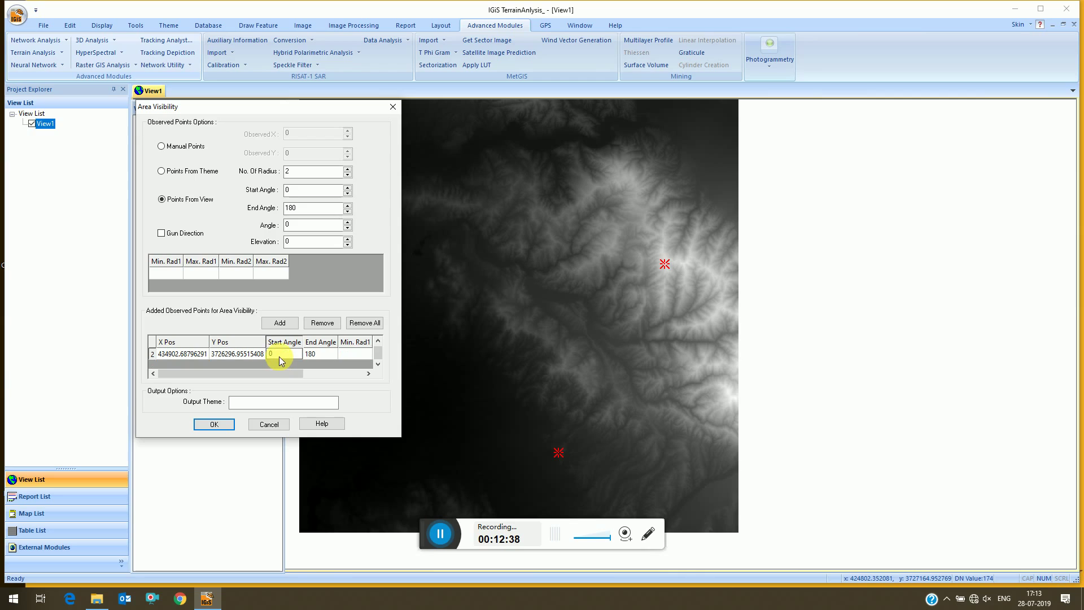
text(30)
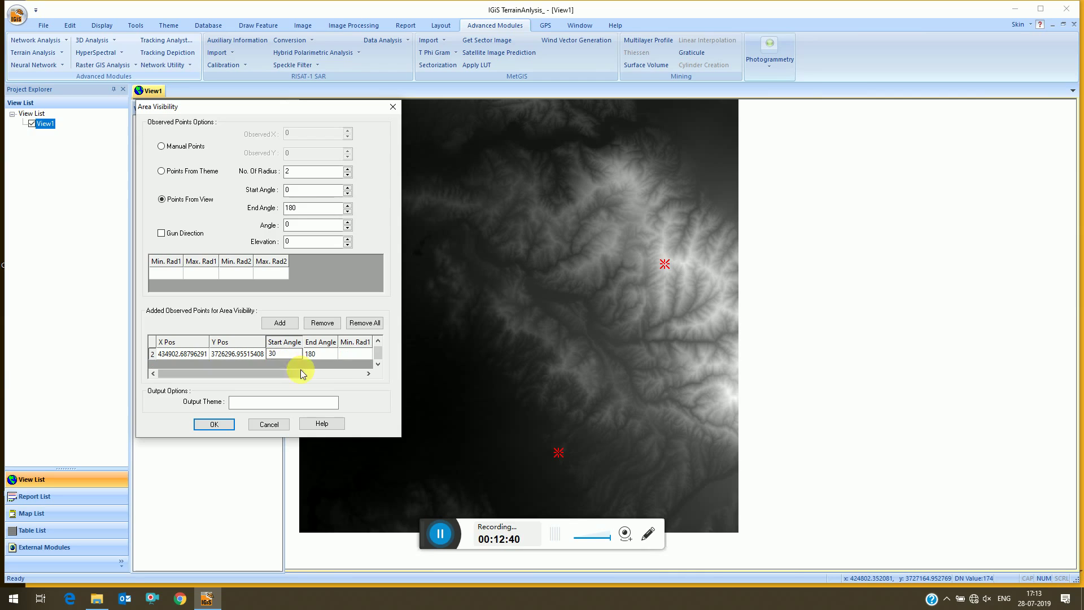
click(289, 374)
click(273, 356)
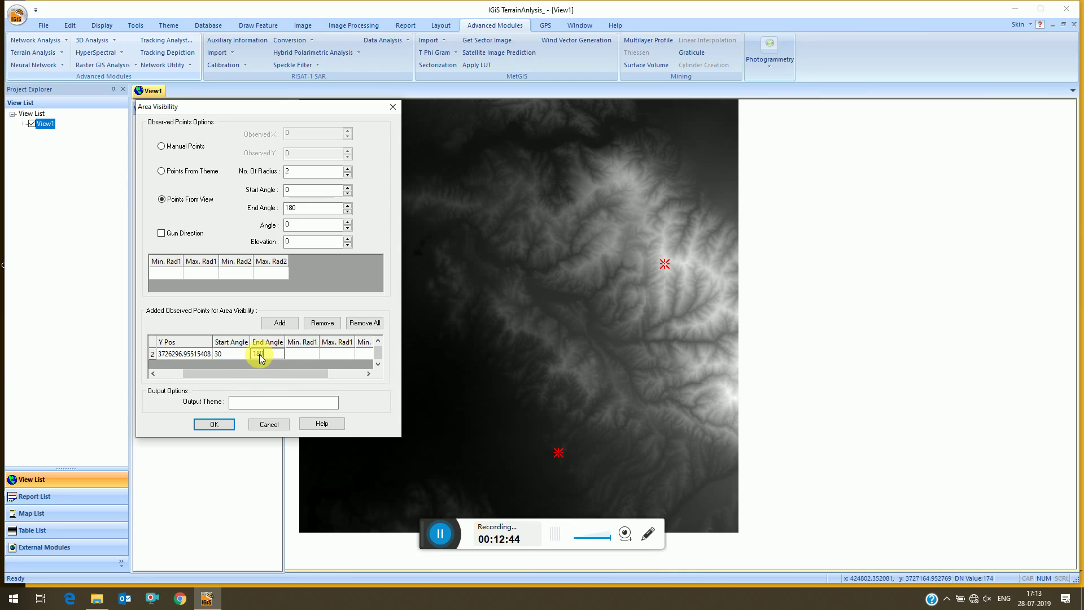
click(272, 357)
text(120)
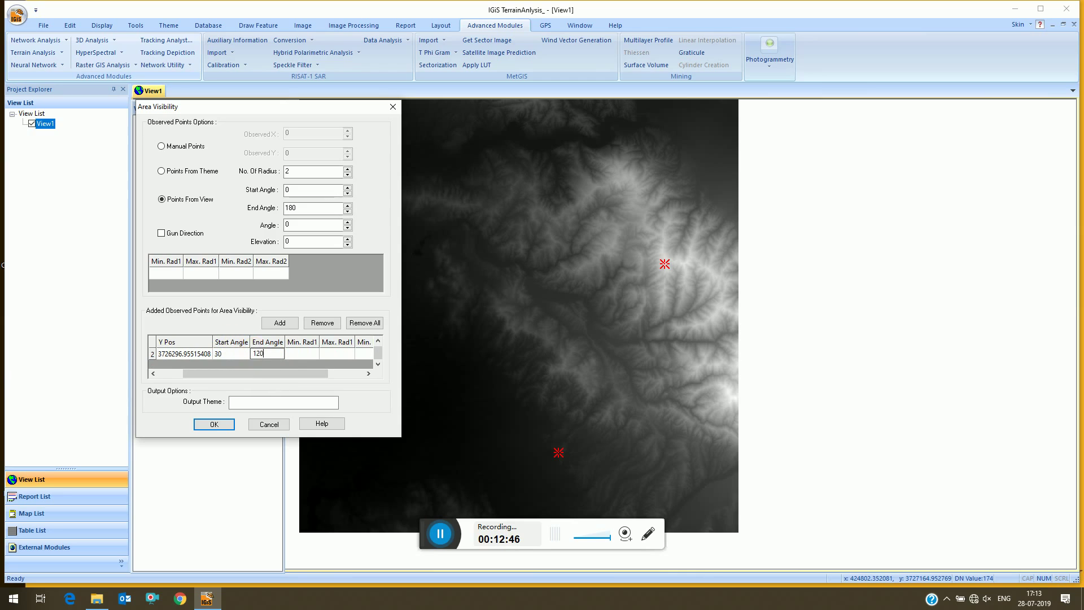
Set the second observed point's radius ranges to 0–1000 for radius 1 and 0–2000 for radius 2
drag(253, 377, 272, 360)
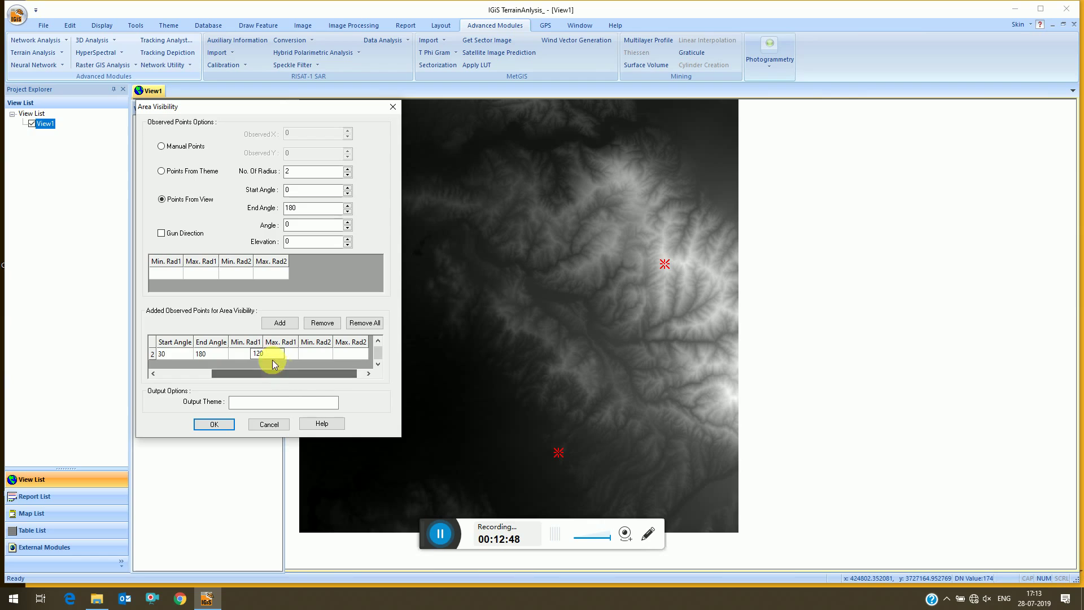
click(248, 356)
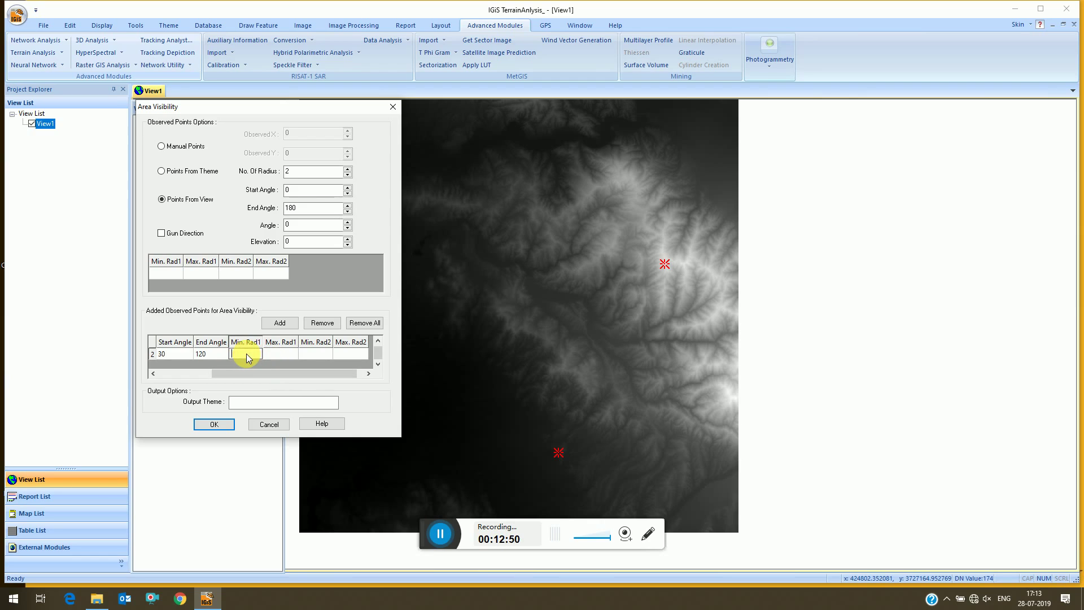
text(0)
text(1000)
key(Return)
click(318, 354)
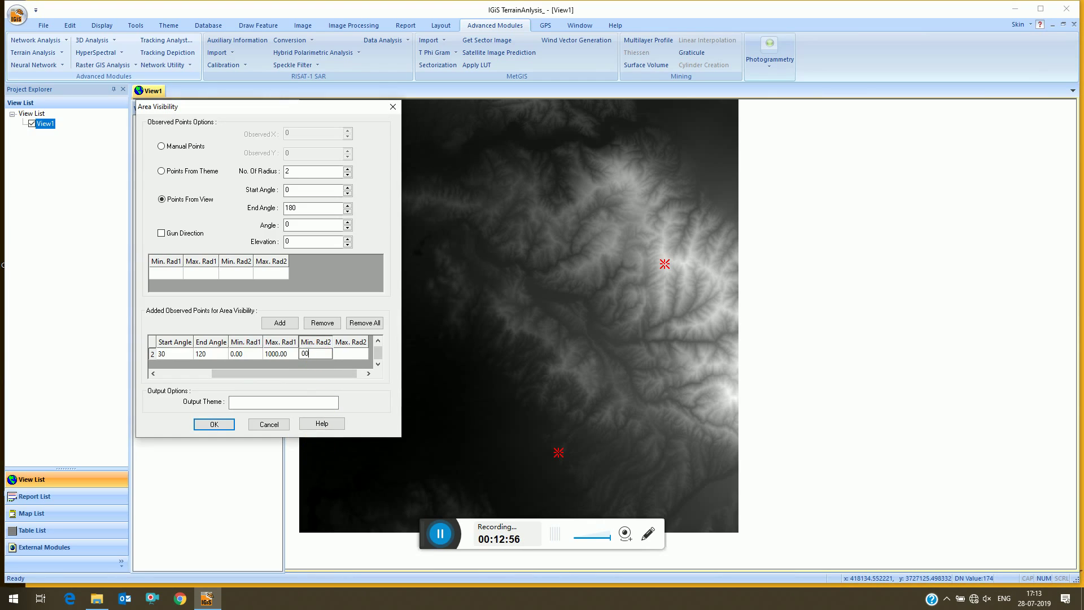
text(2000)
Select both observed points and compute their two-radius area visibility into an output theme named AreaVis2
drag(292, 370, 151, 379)
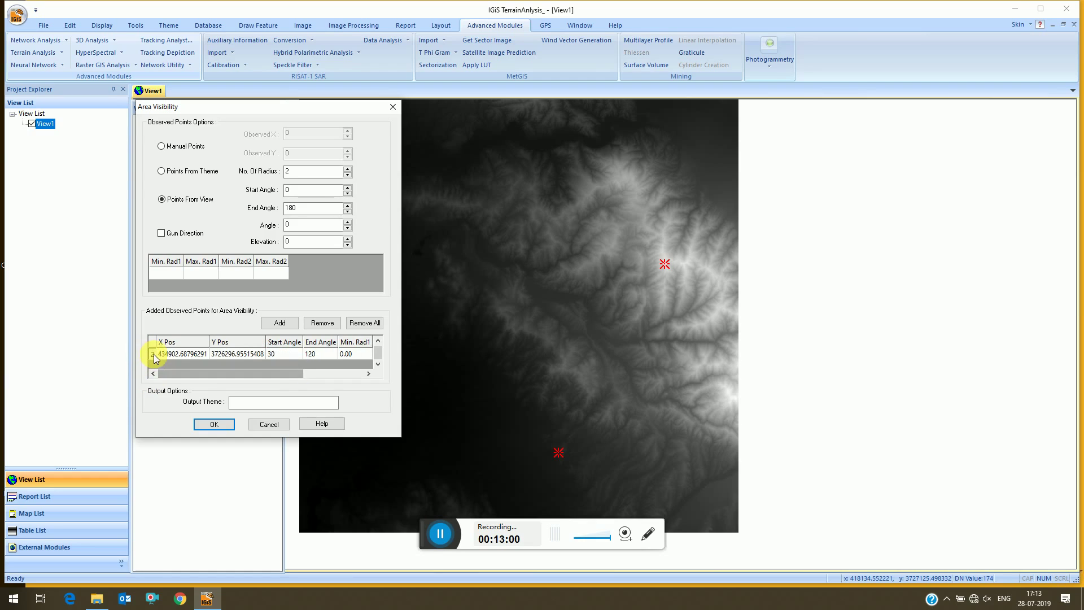
click(152, 354)
click(377, 341)
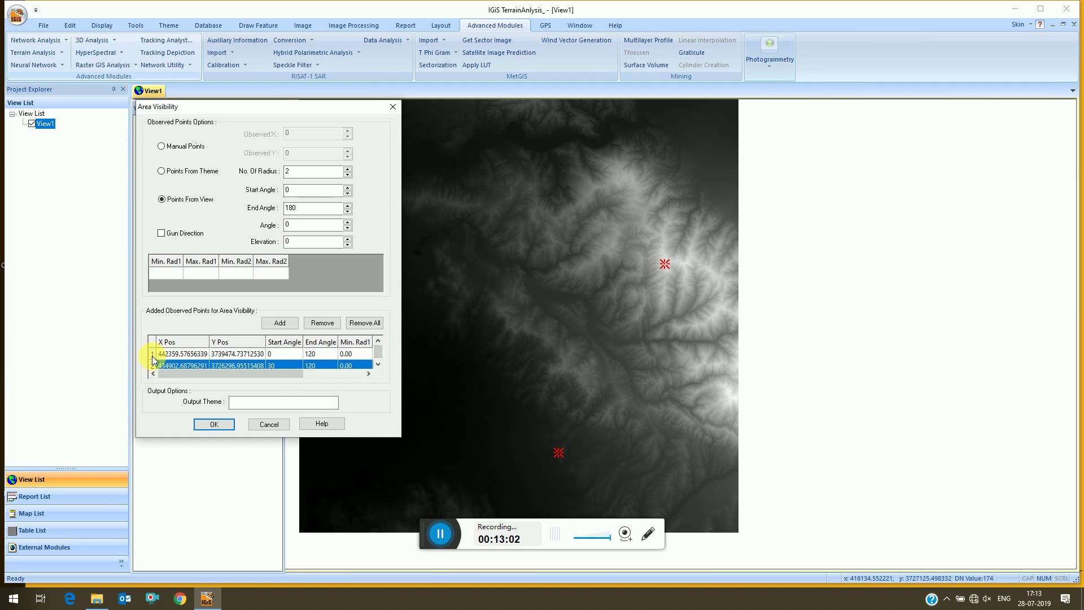
shift+click(152, 354)
click(304, 402)
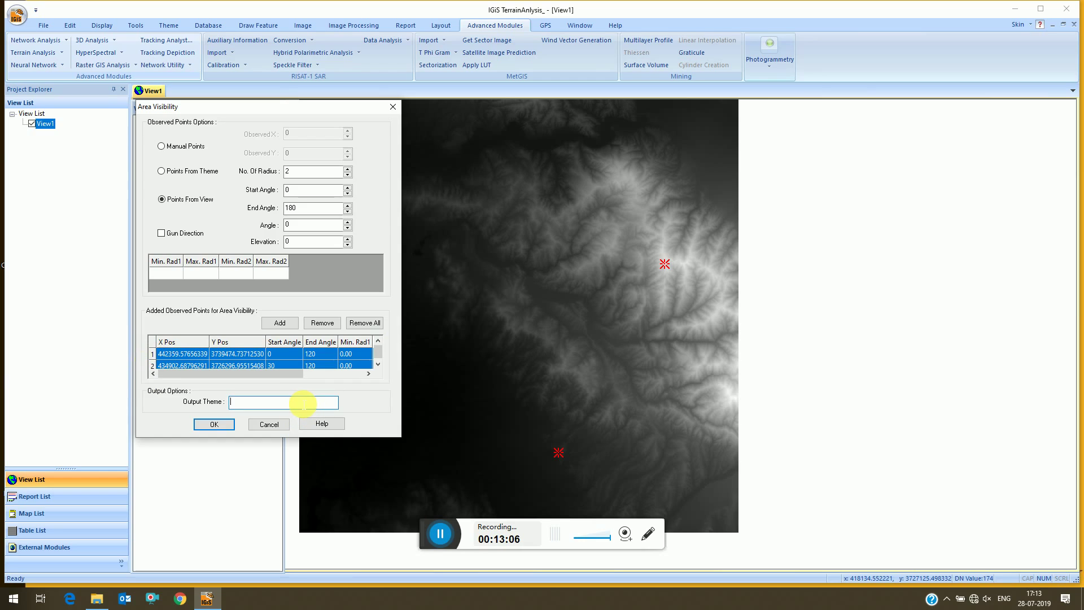
text(AreaVis2)
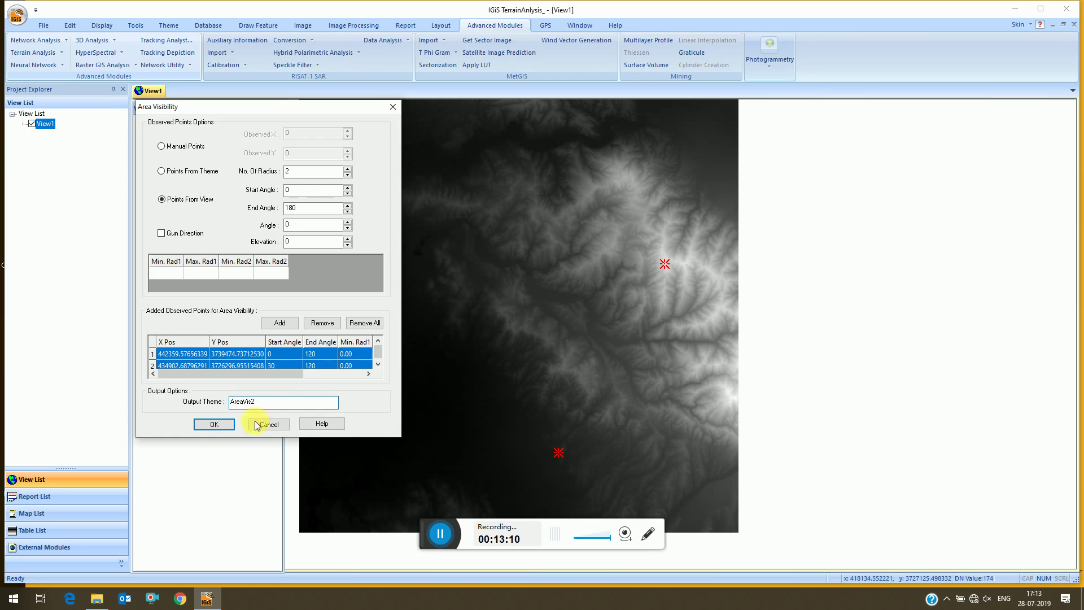
click(219, 429)
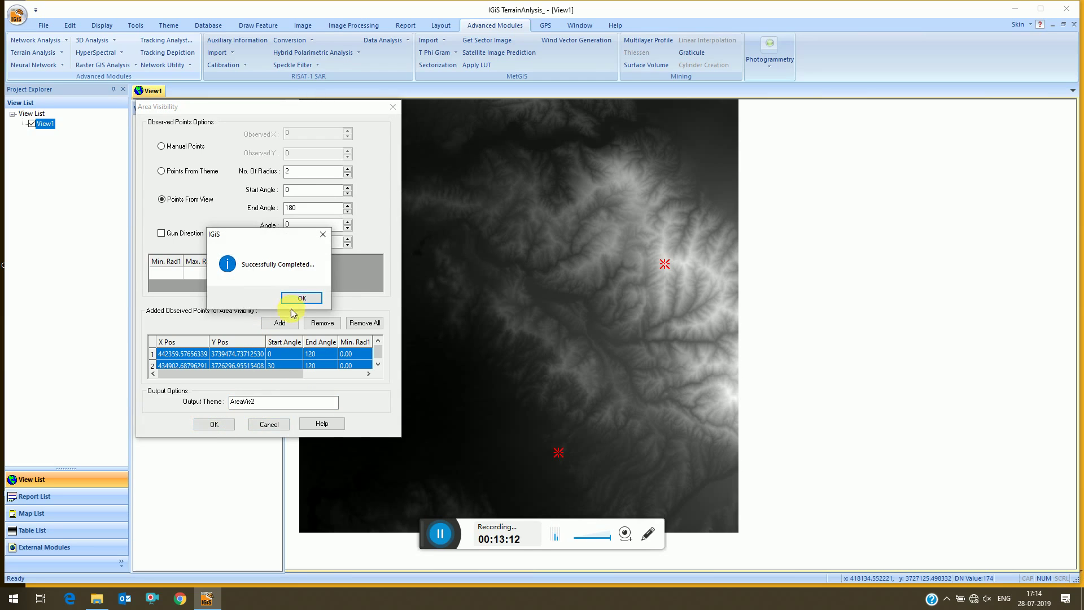
click(297, 300)
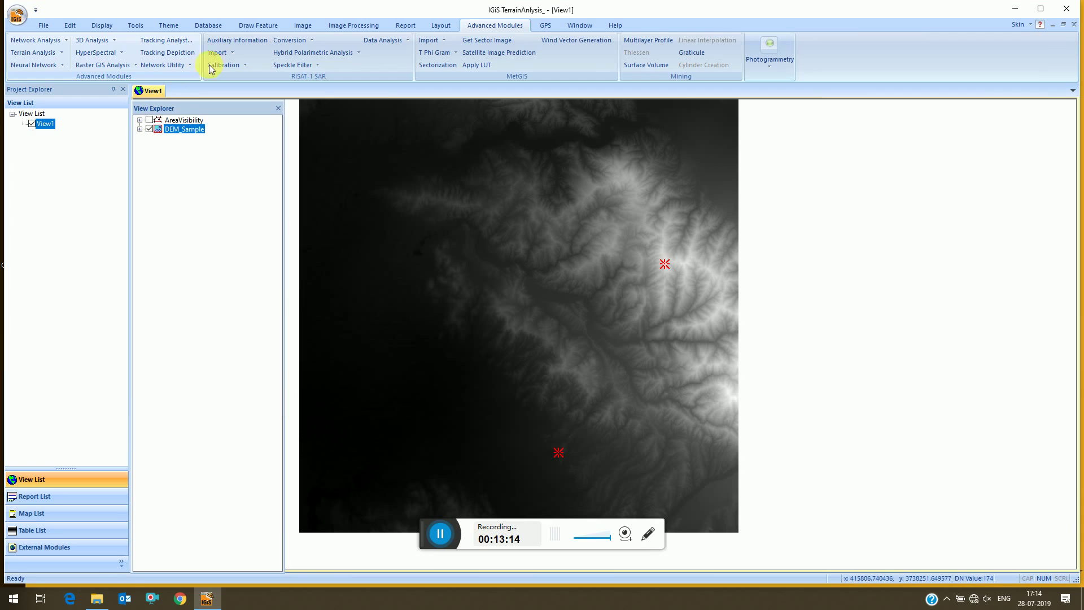
Add the AreaVis2 theme to the current view over the DEM_Sample raster
click(44, 25)
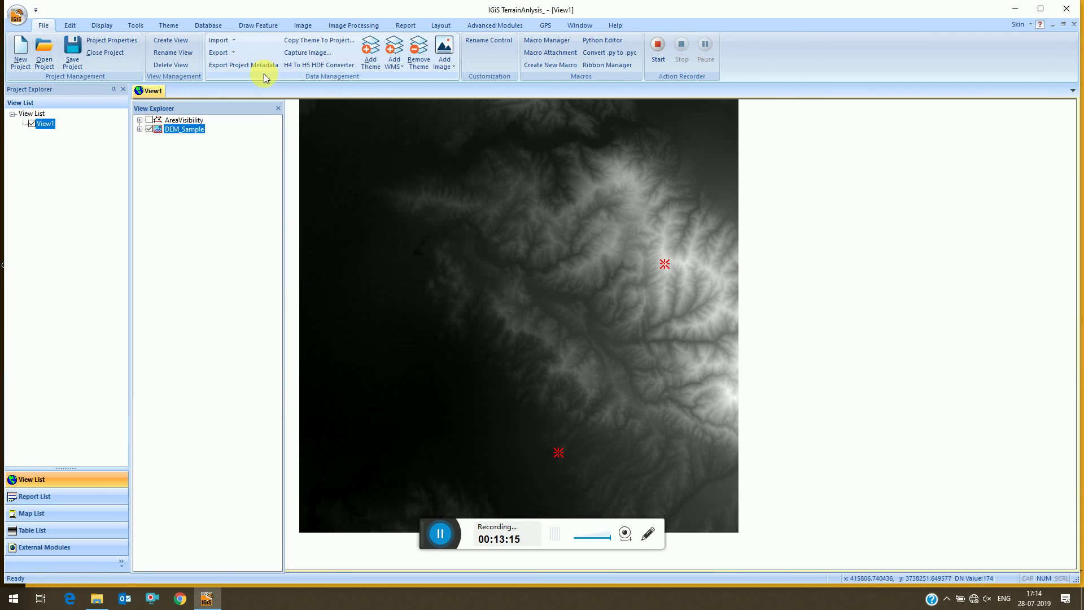
click(370, 51)
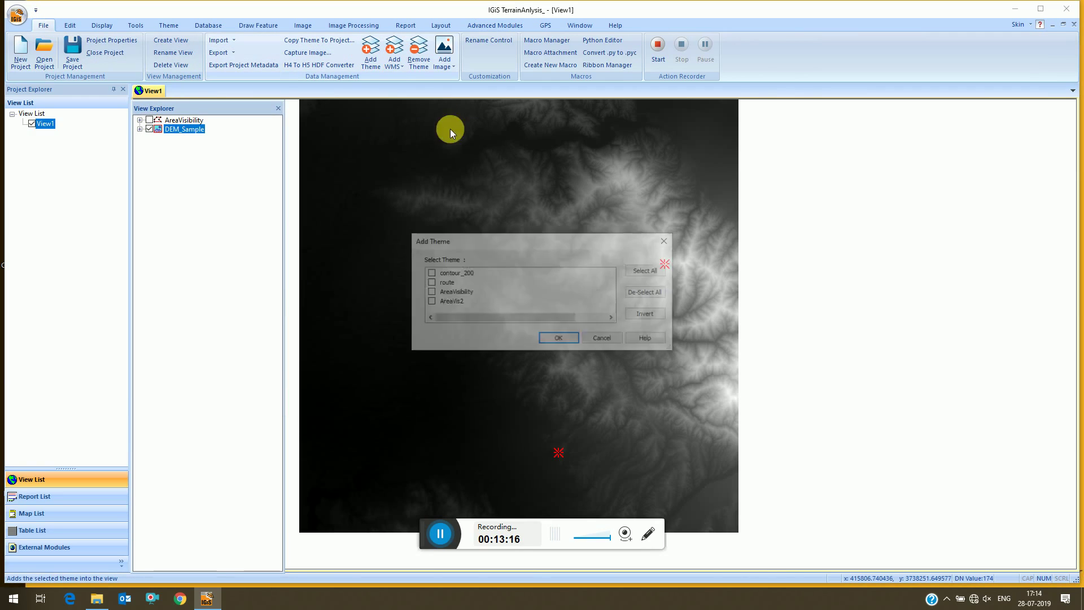
click(429, 301)
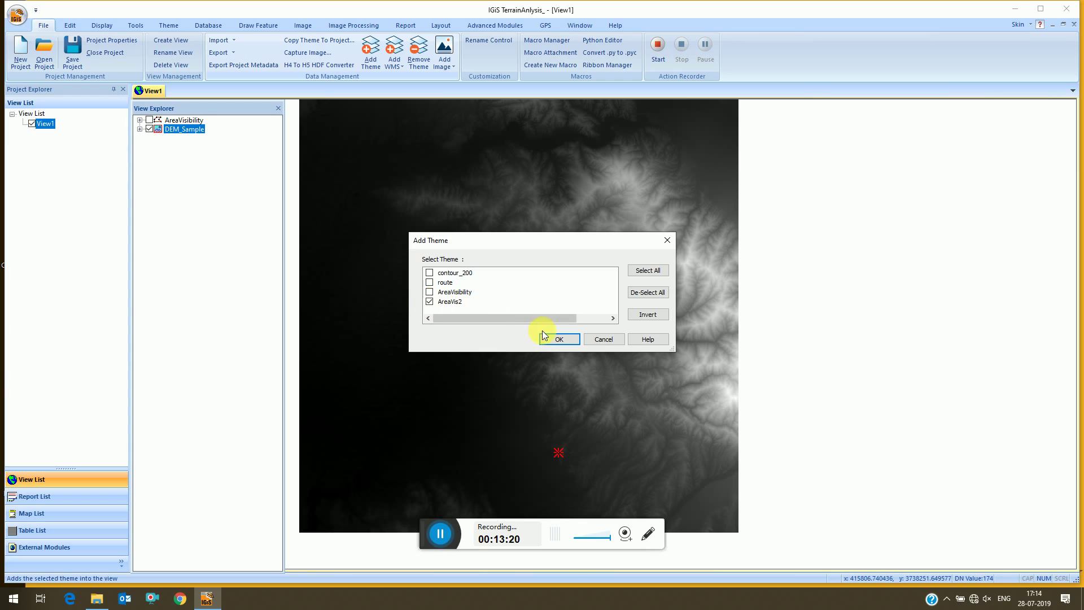
click(559, 339)
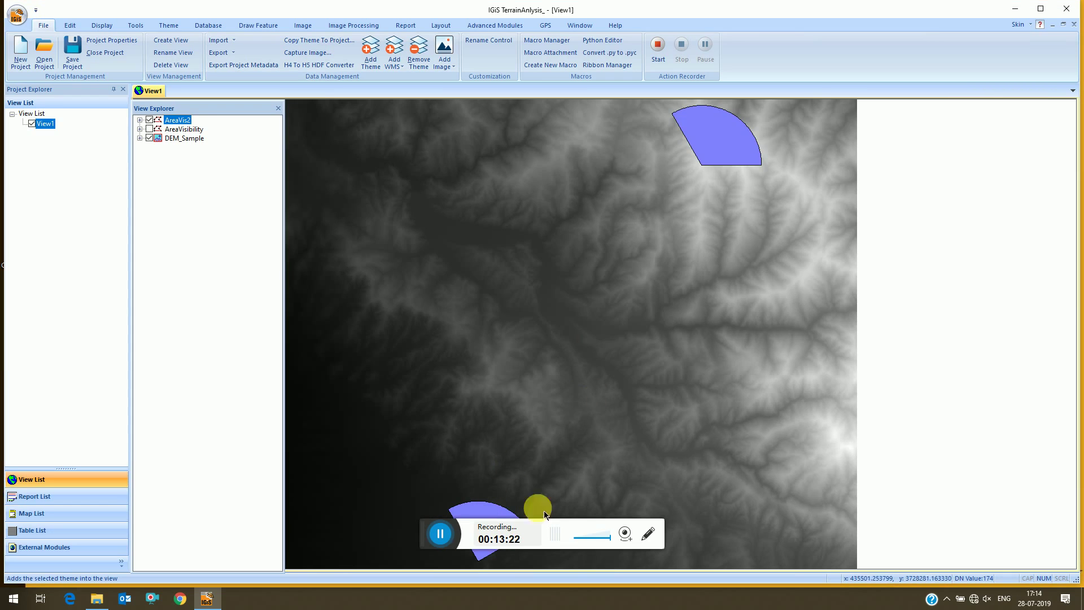
scroll(600, 342, down, 2)
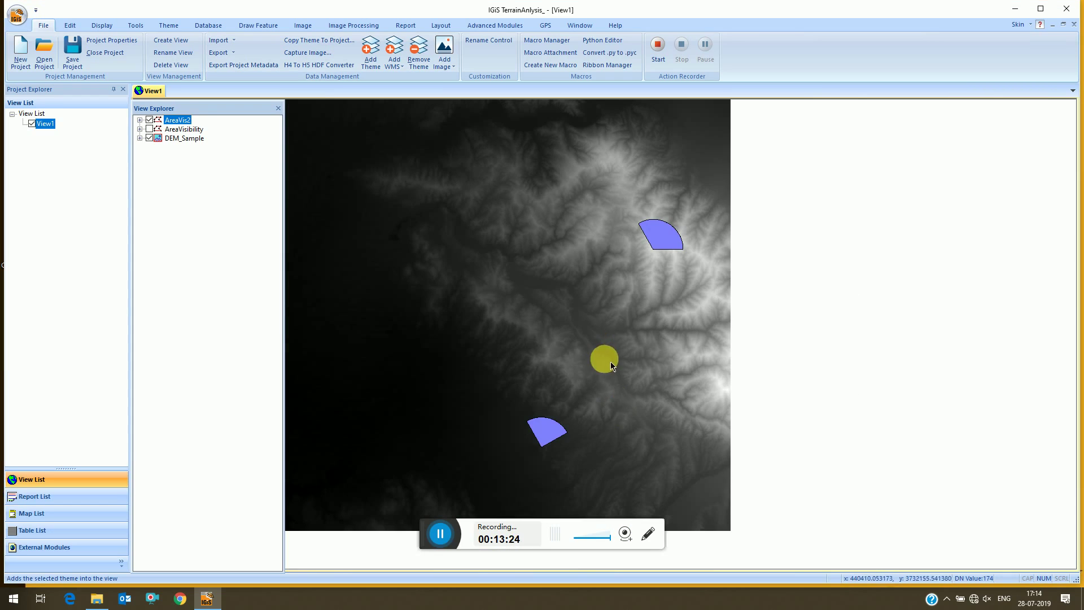
Classify the AreaVis2 legend by quantities on the id field in two classes with the green-to-red gradient
click(140, 120)
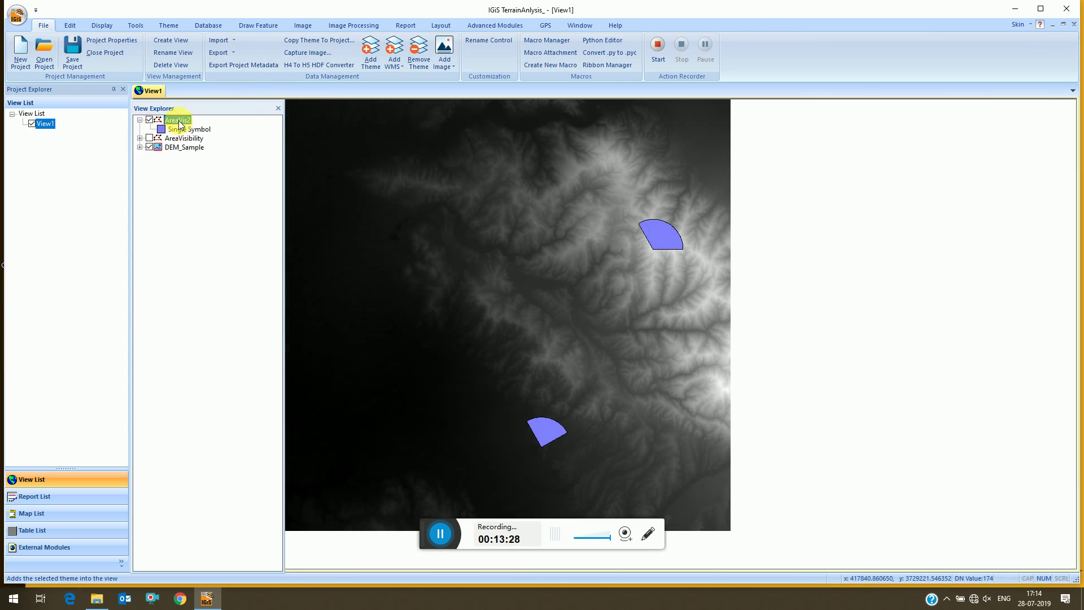
double_click(178, 129)
click(73, 32)
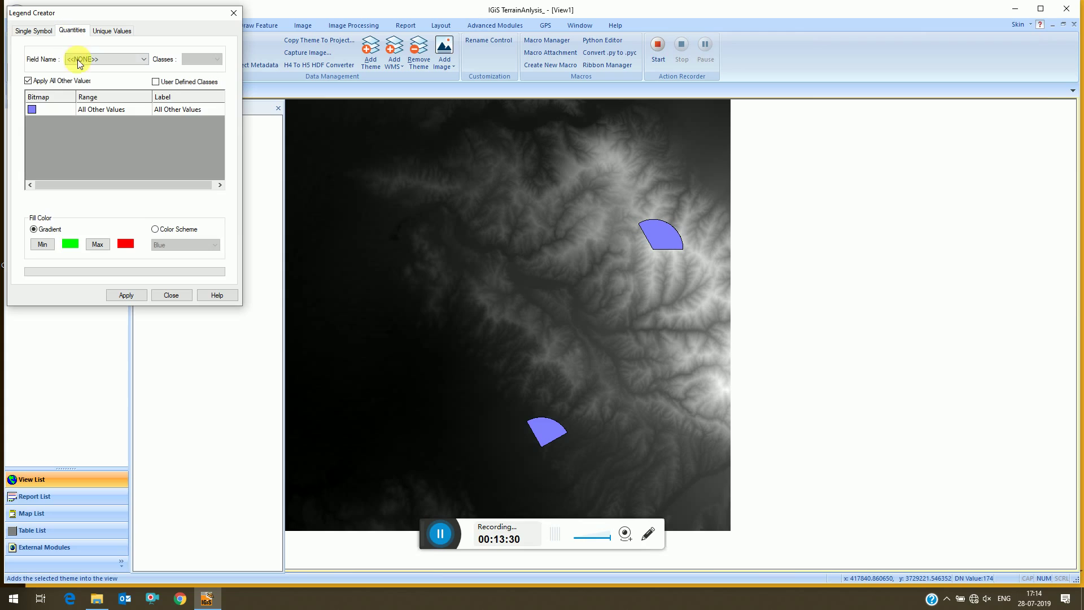
click(81, 60)
click(84, 81)
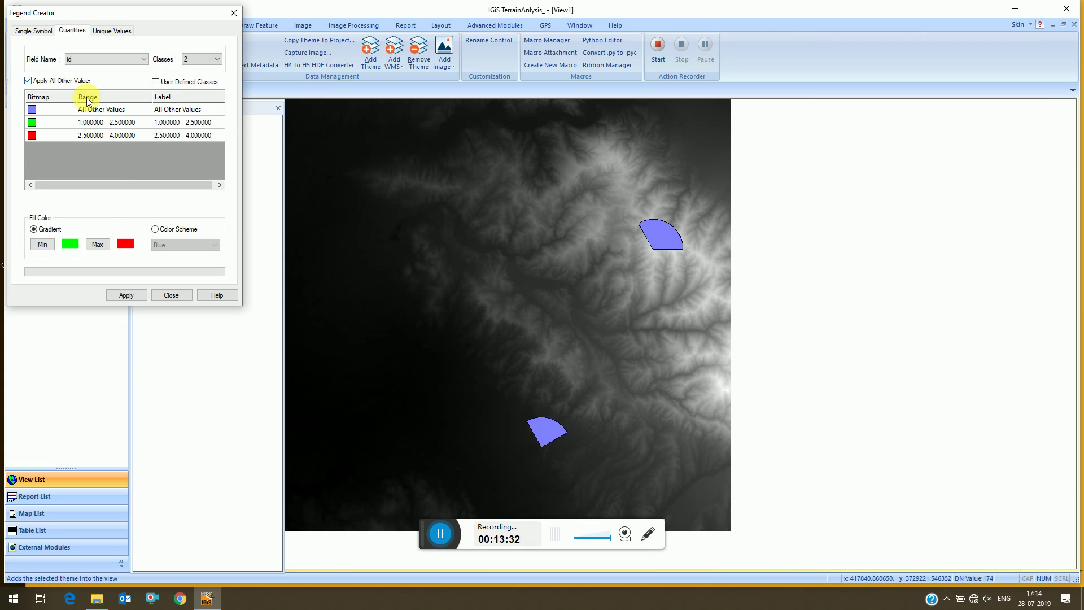
click(121, 293)
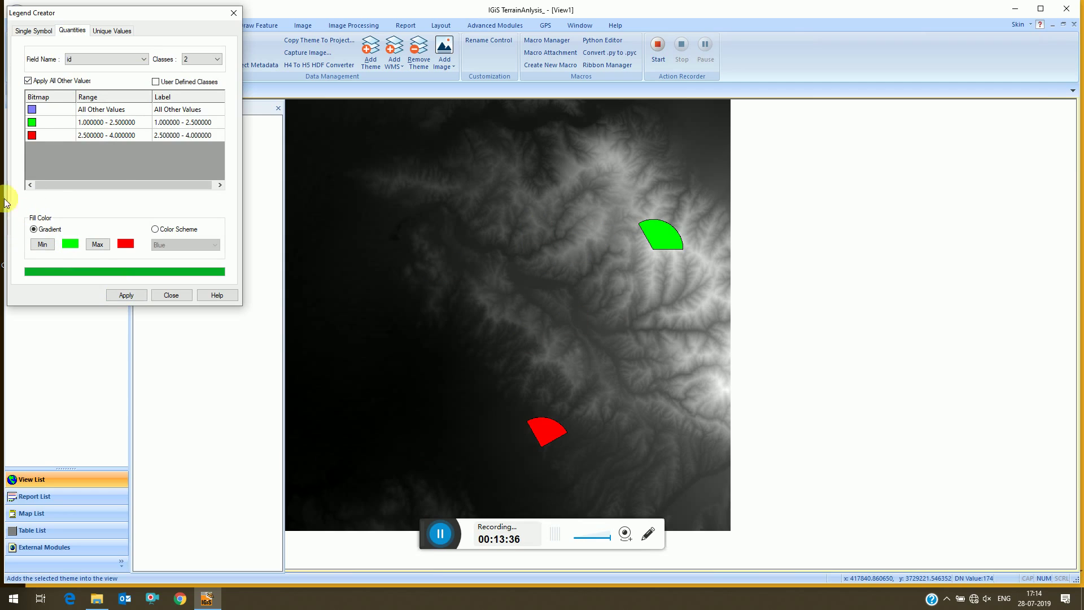
click(72, 60)
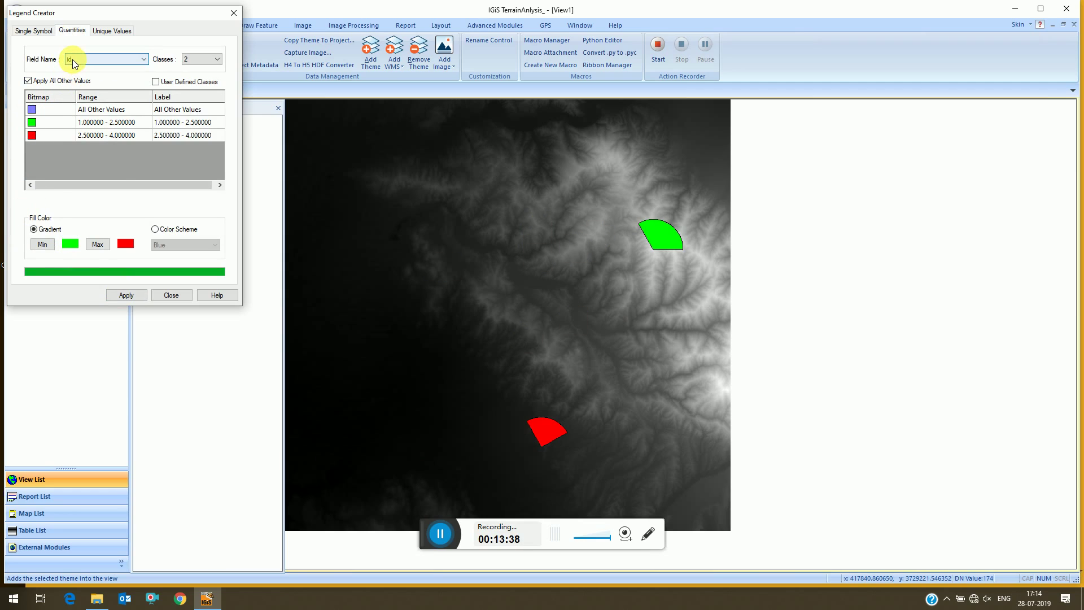
click(72, 58)
Change the 1.000000 - 2.500000 class symbol to a hollow fill with a blue outline
click(32, 122)
double_click(32, 122)
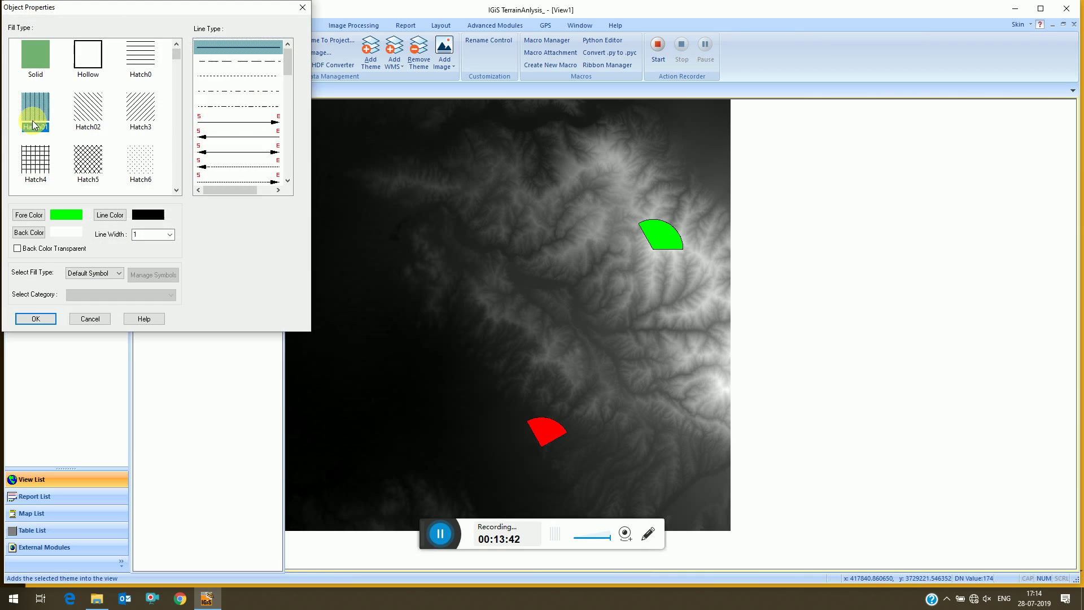
click(104, 217)
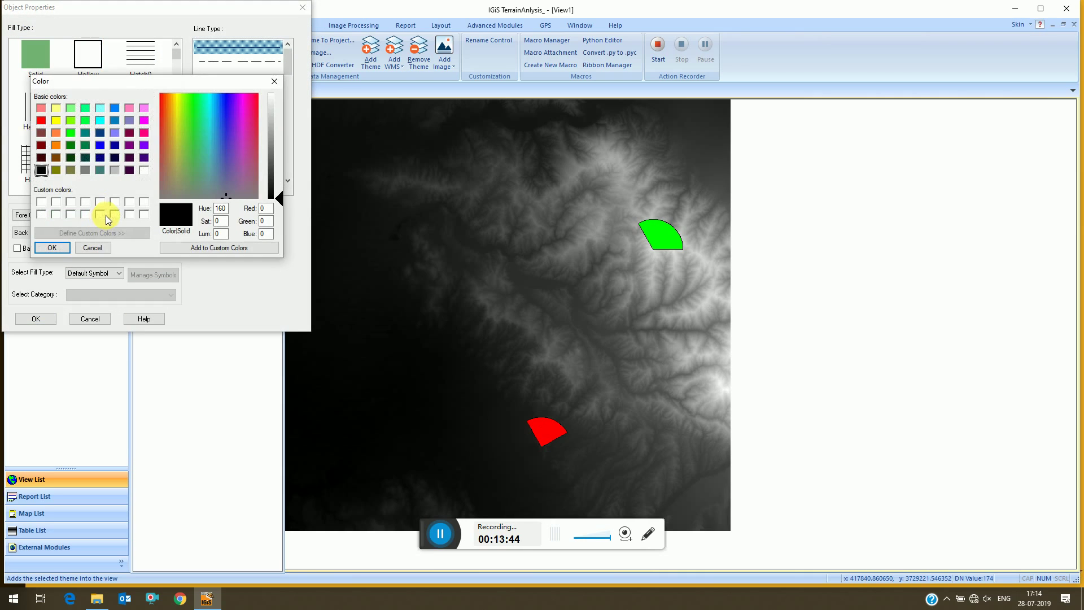
click(100, 148)
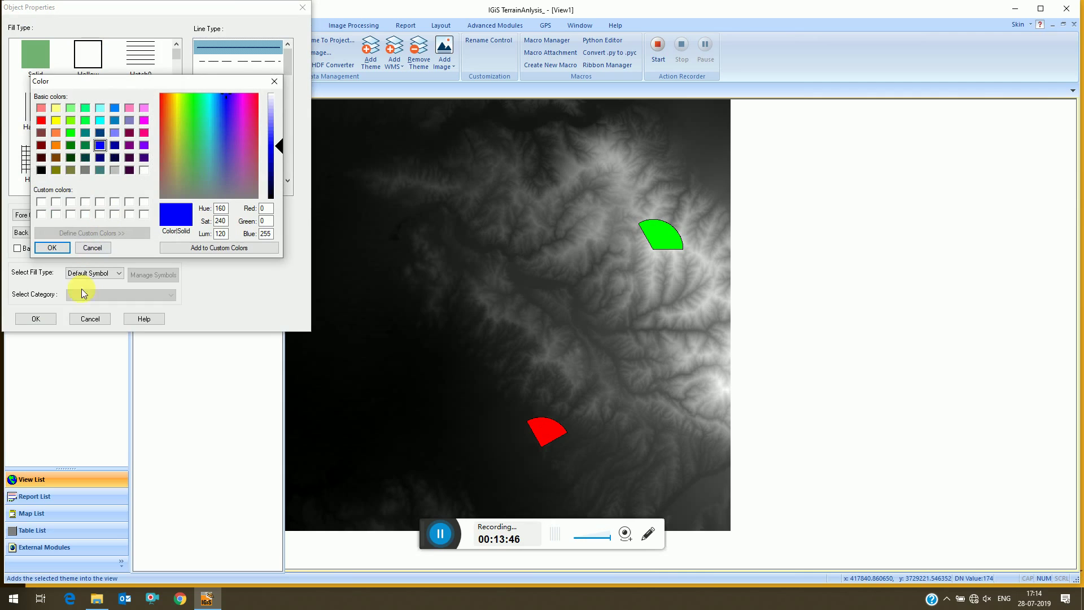
click(54, 248)
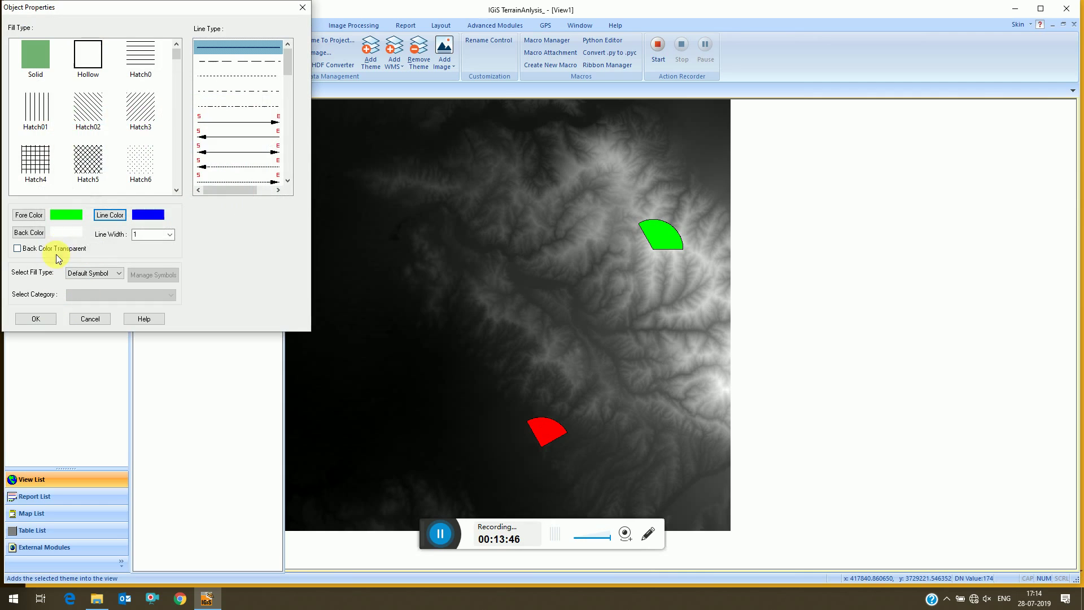
click(36, 319)
Change the 2.500000 - 4.000000 class symbol to a hollow fill with a yellow-green outline
double_click(31, 137)
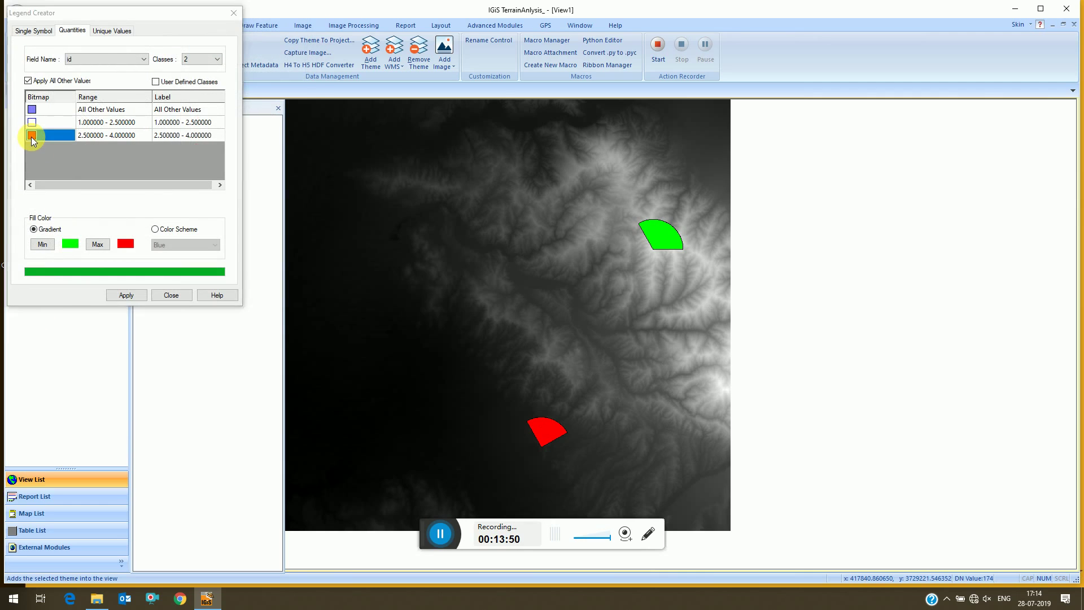
click(87, 56)
click(113, 218)
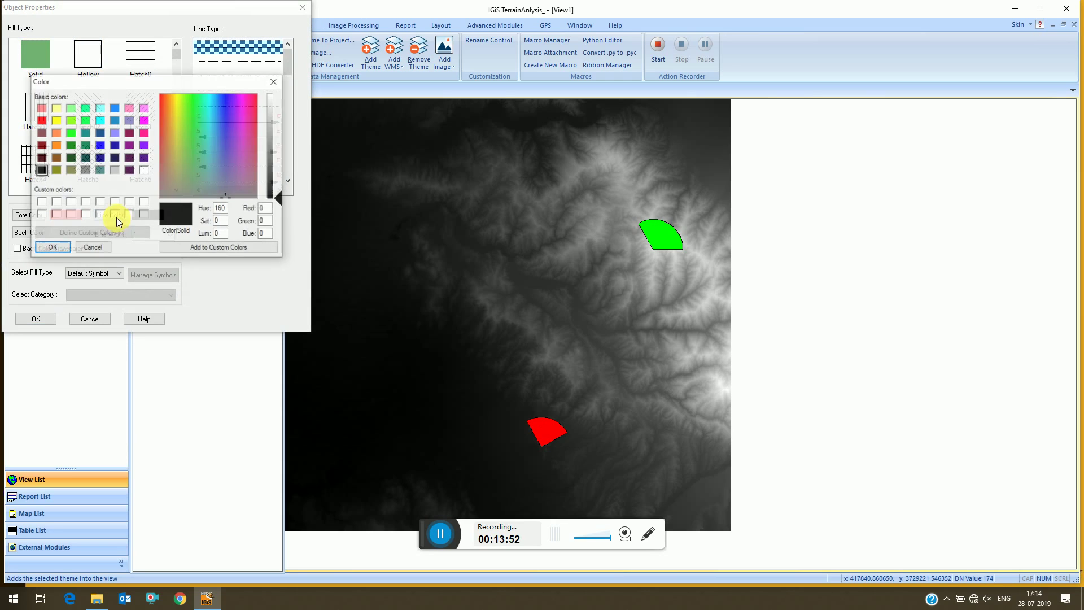
click(72, 120)
click(52, 247)
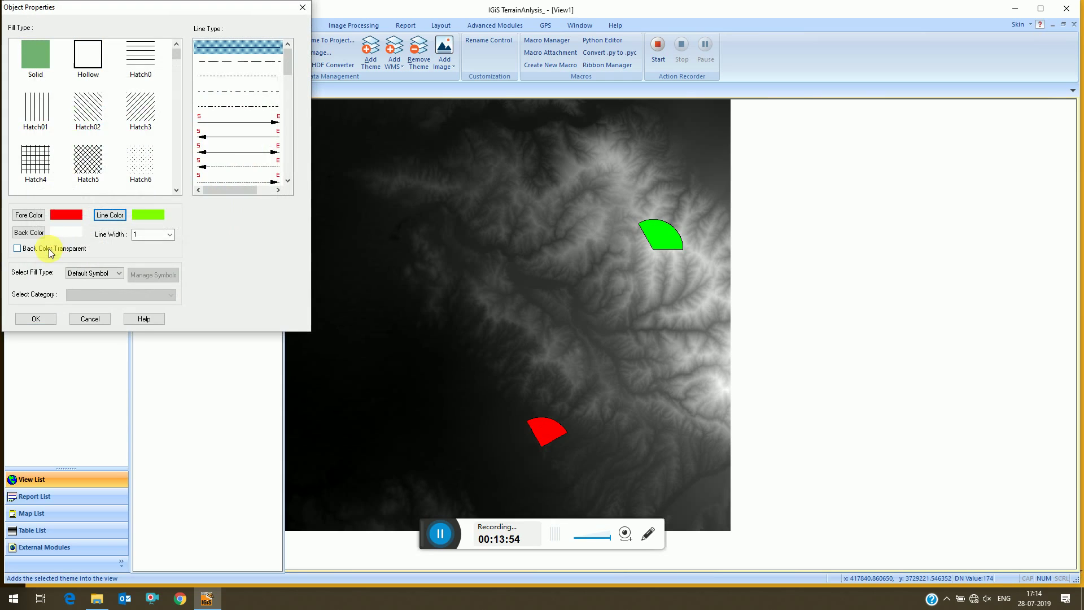
click(46, 322)
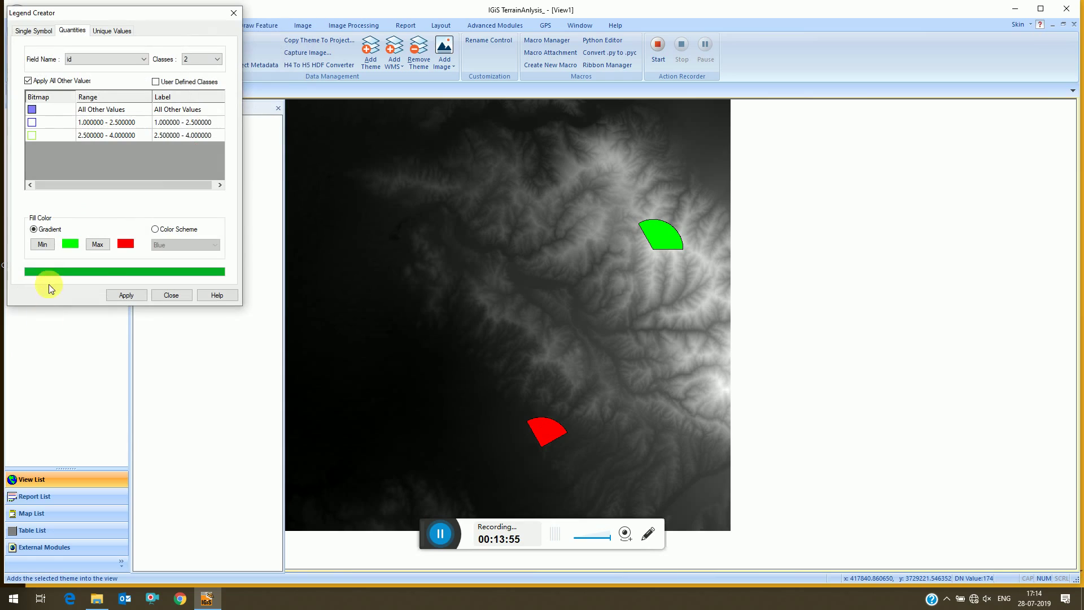
Apply the legend changes to AreaVis2 and turn on the AreaVisibility theme alongside it
click(114, 296)
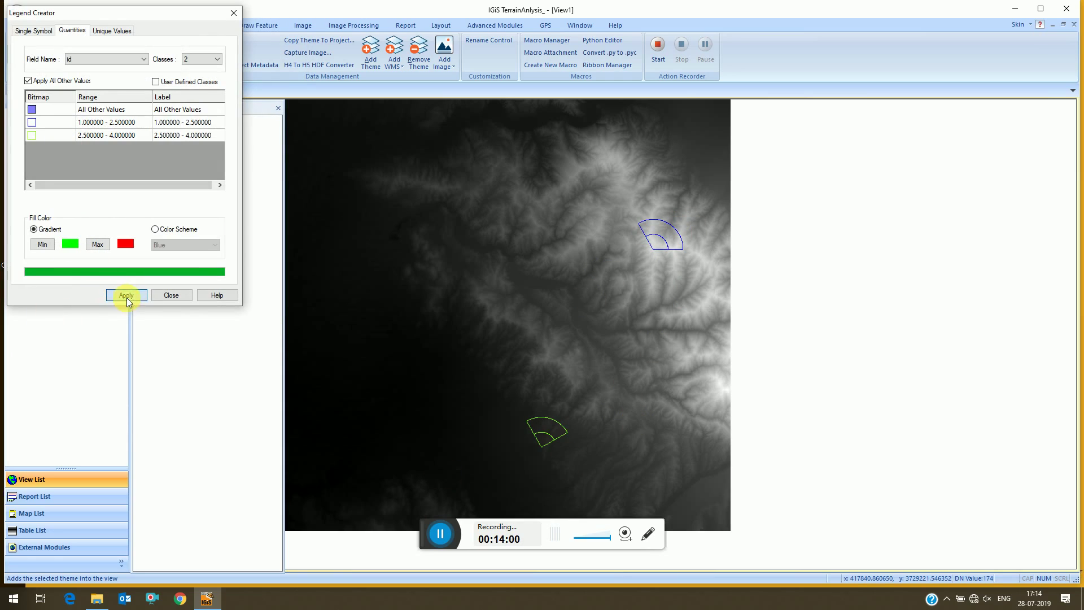
click(172, 295)
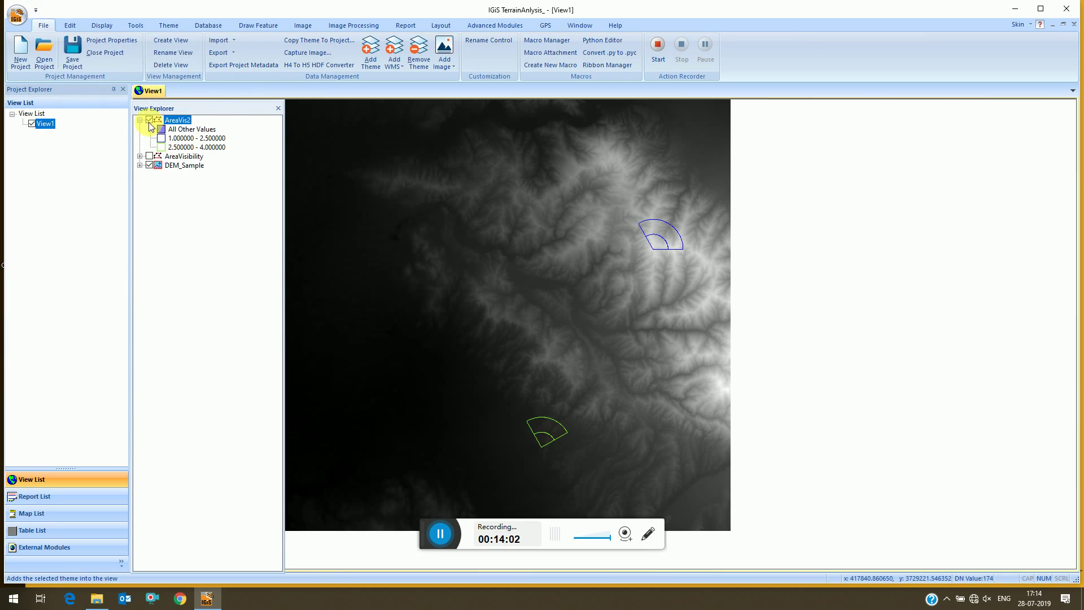
click(149, 156)
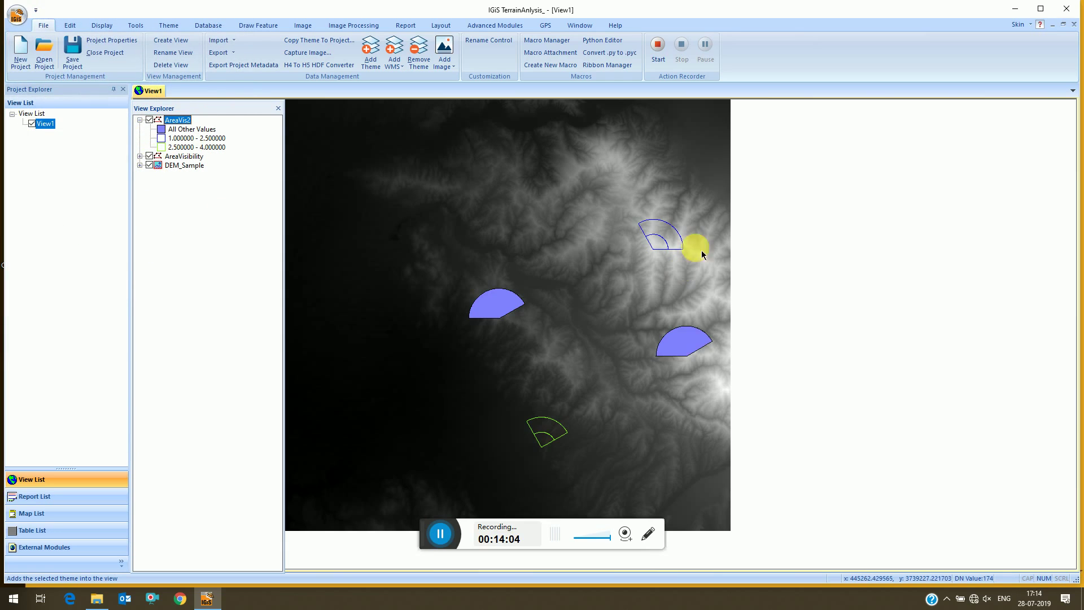